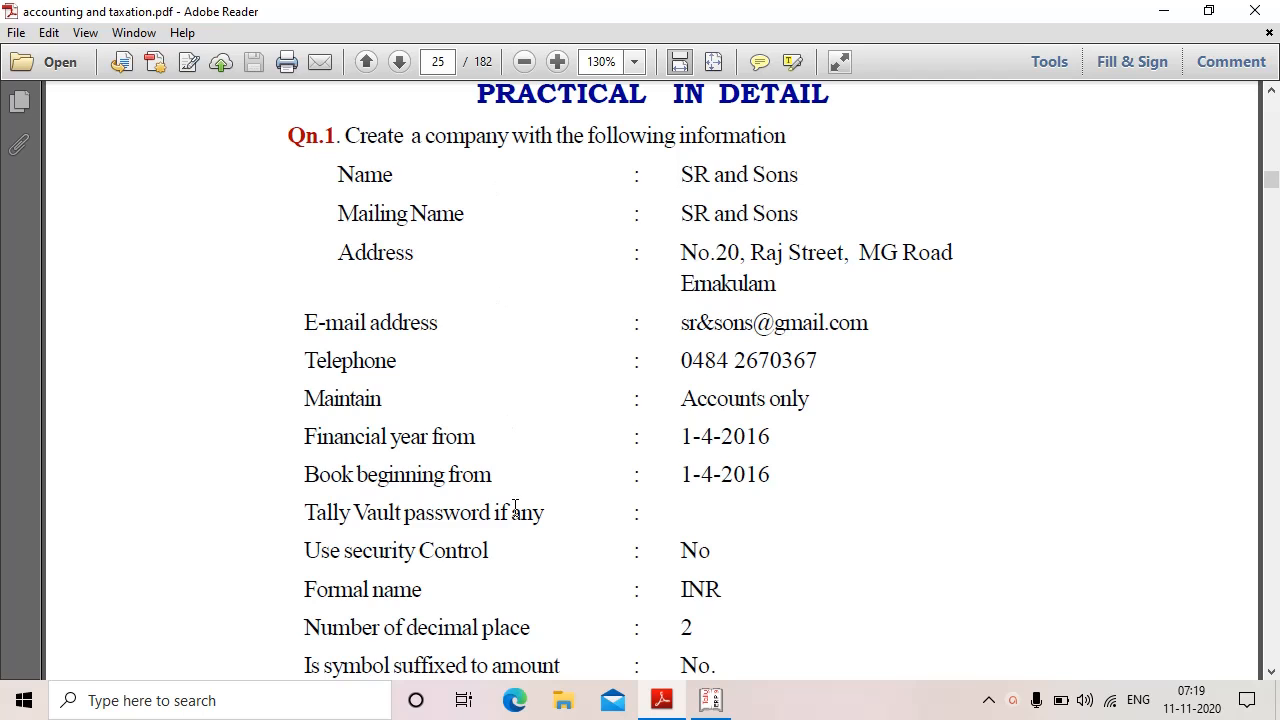
# Step: Read Qn.1's company details and answer steps on page 25 of the PDF, then return to Tally
pyautogui.scroll(-3, 730, 630)
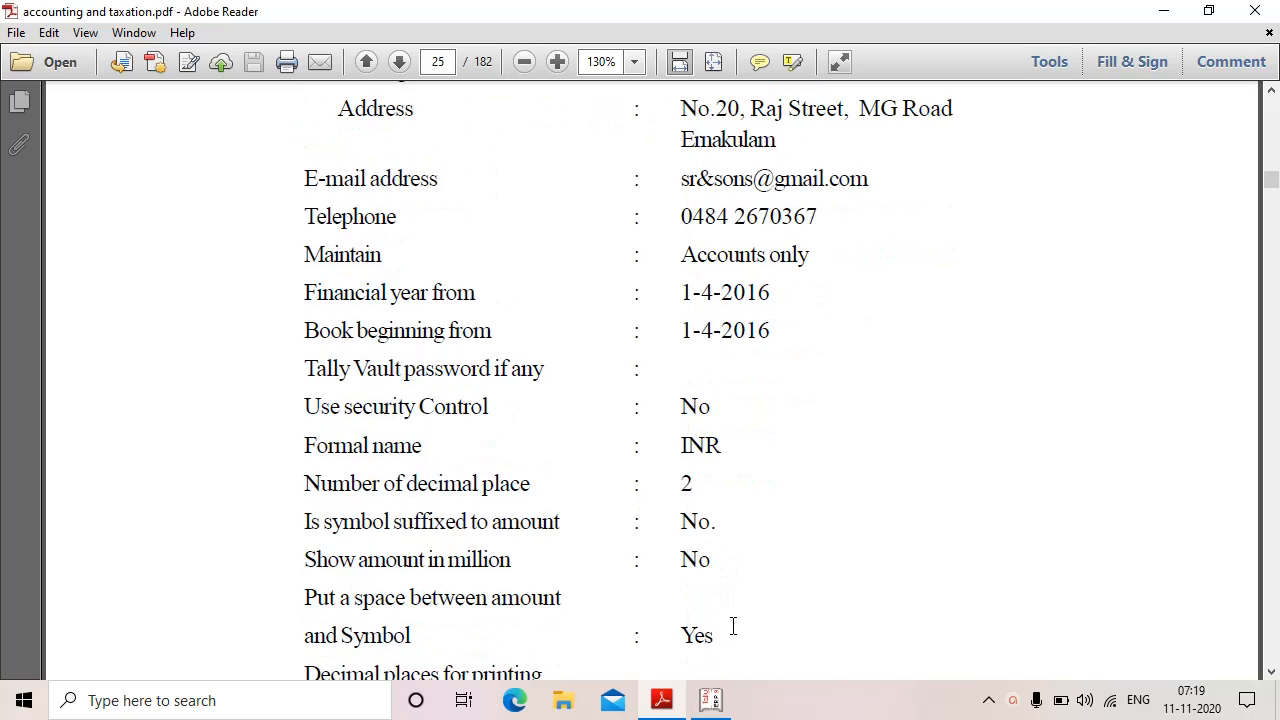
pyautogui.scroll(-9, 733, 624)
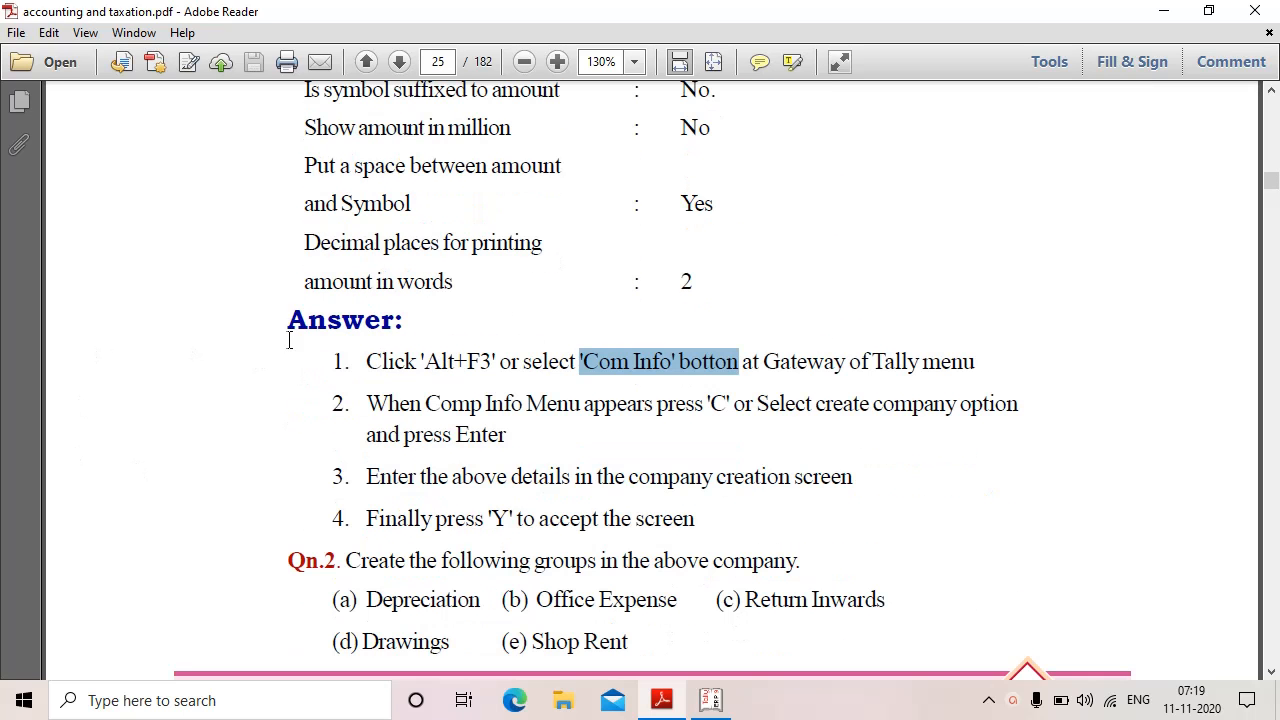
pyautogui.click(1057, 394)
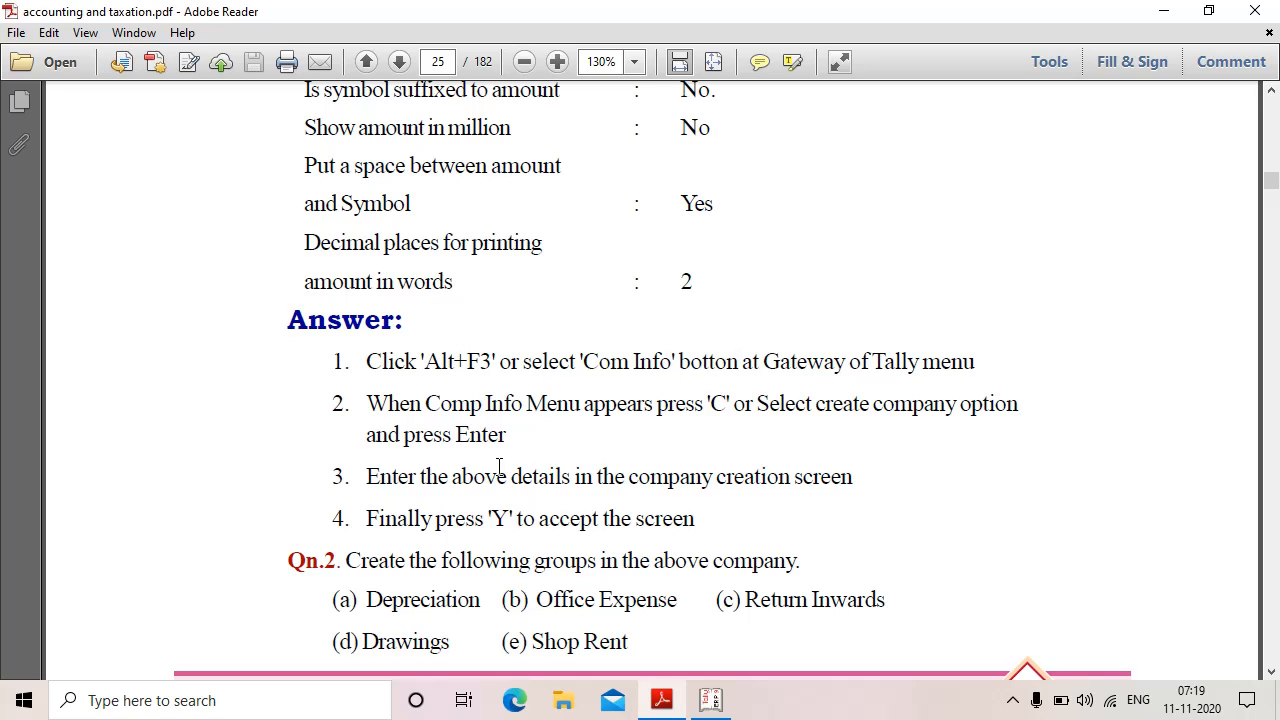
pyautogui.scroll(-2, 499, 461)
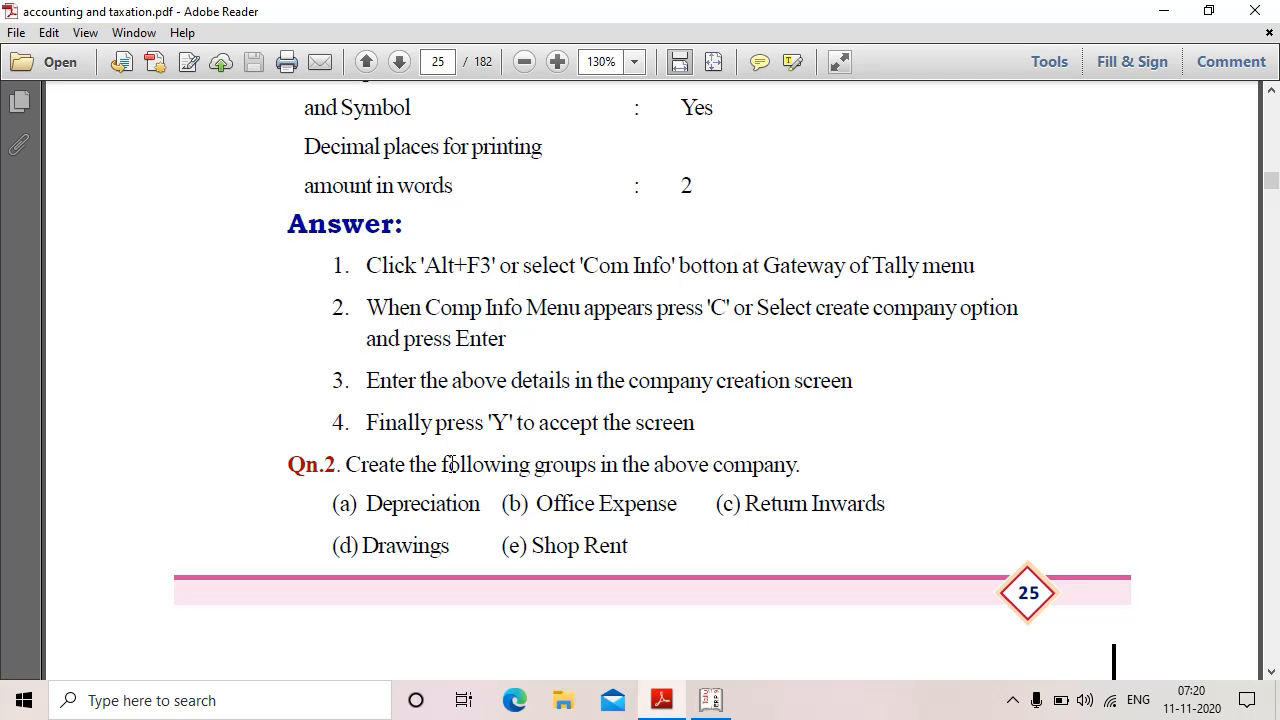
pyautogui.scroll(10, 534, 463)
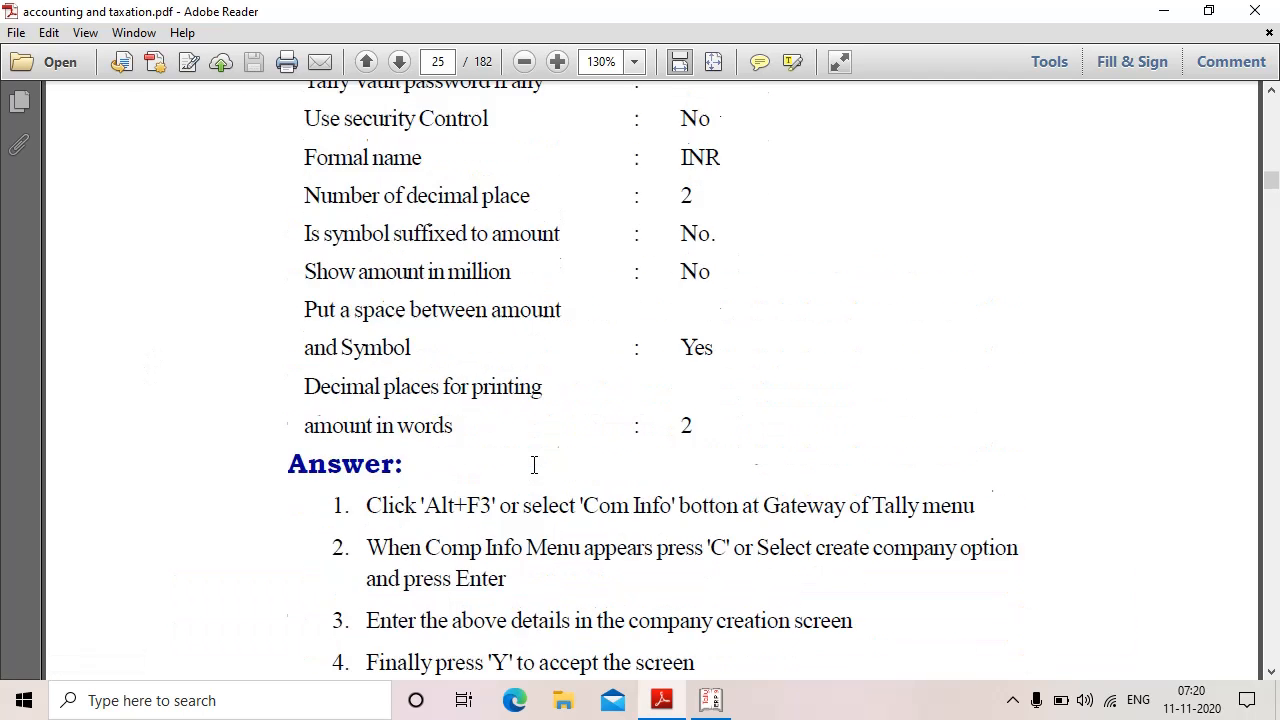
pyautogui.scroll(3, 534, 470)
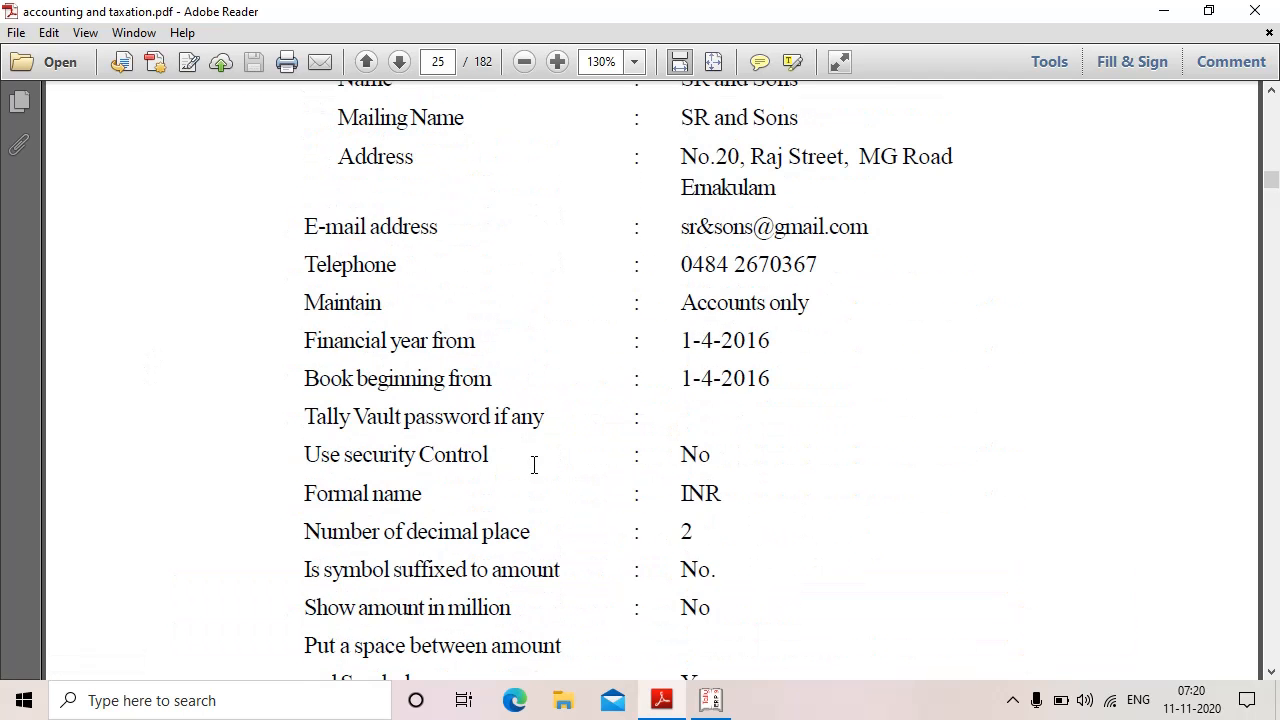
pyautogui.click(711, 700)
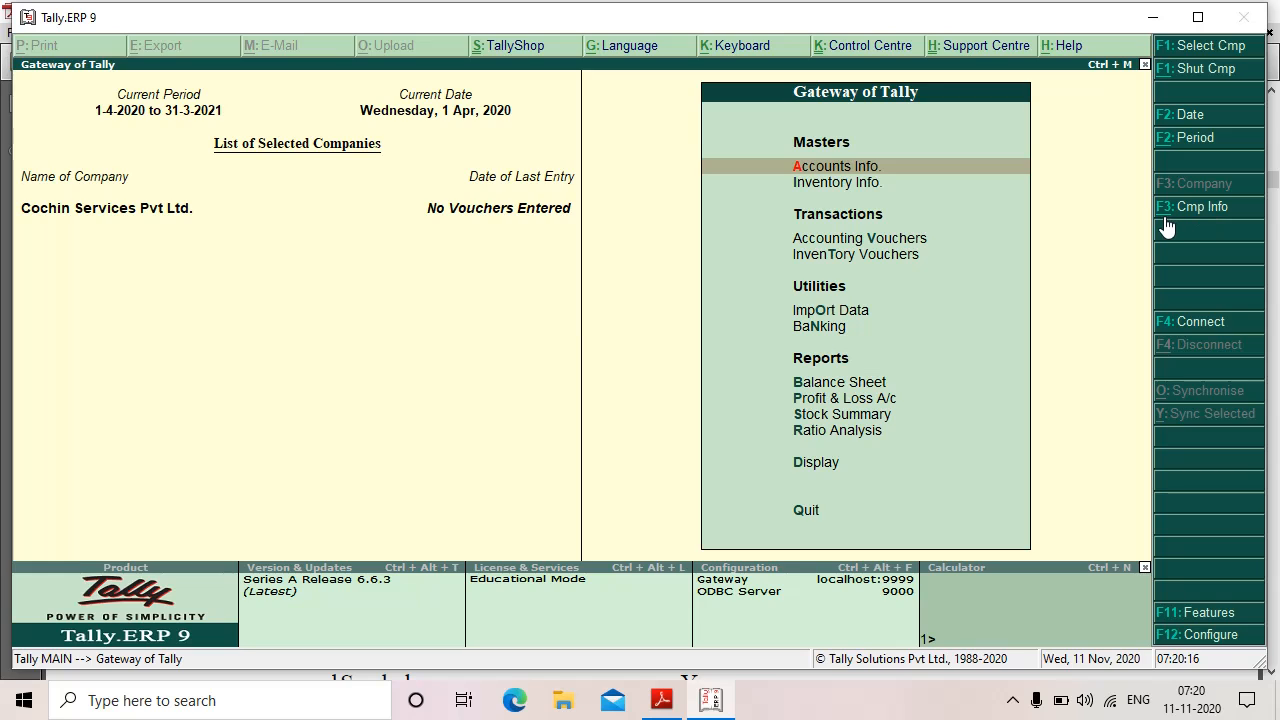
# Step: Choose Create Company from the F3: Cmp Info menu at Gateway of Tally
pyautogui.click(1217, 208)
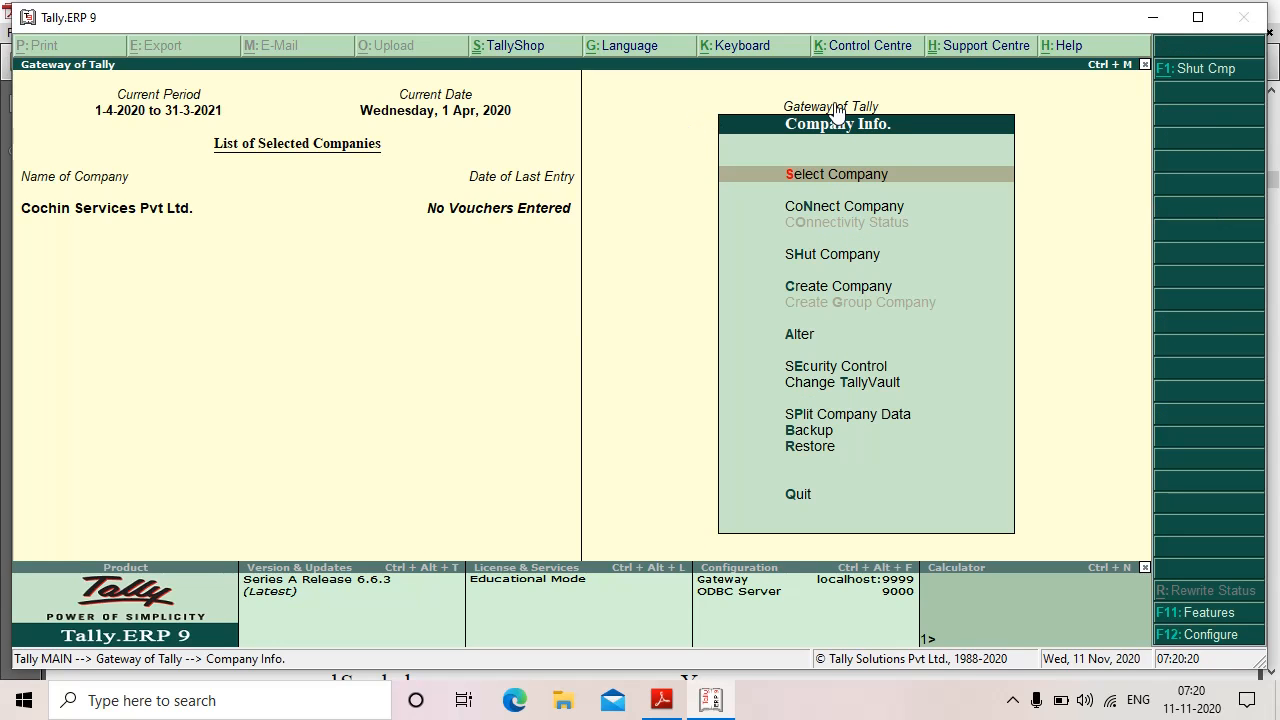
pyautogui.click(876, 291)
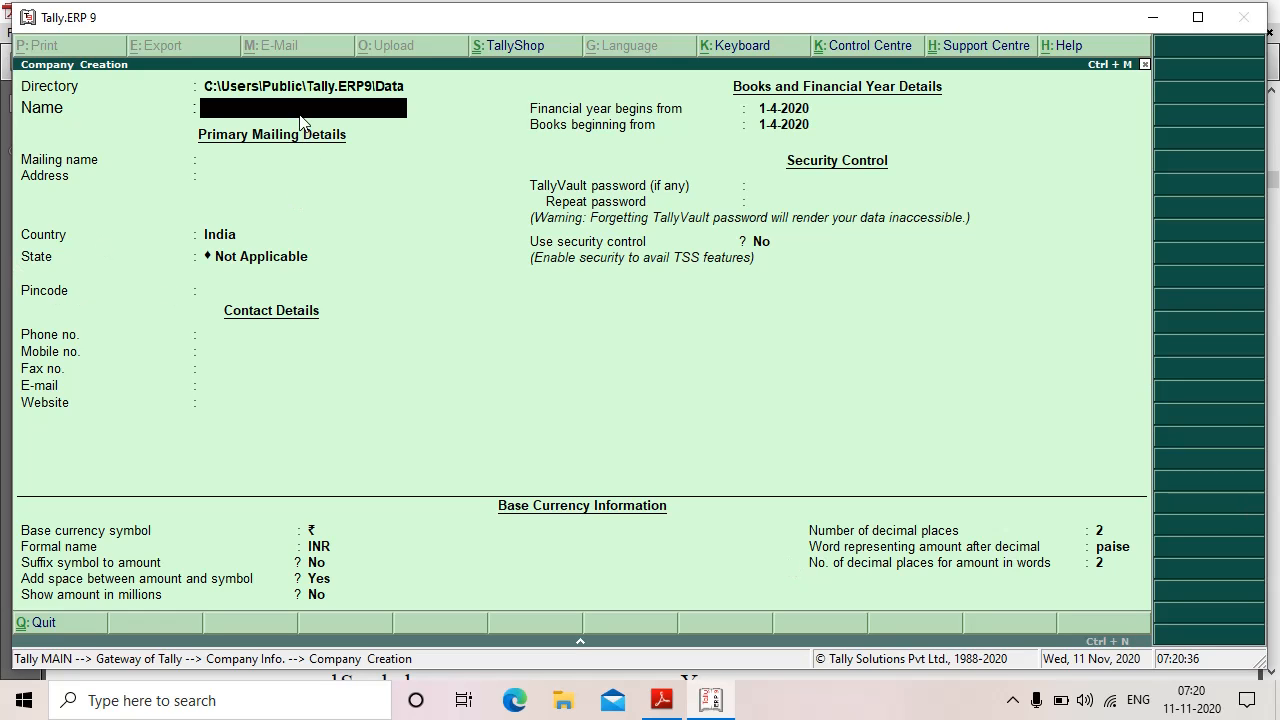
# Step: Enter 'SR and Sons' as the company name, keeping it as the mailing name
pyautogui.click(661, 700)
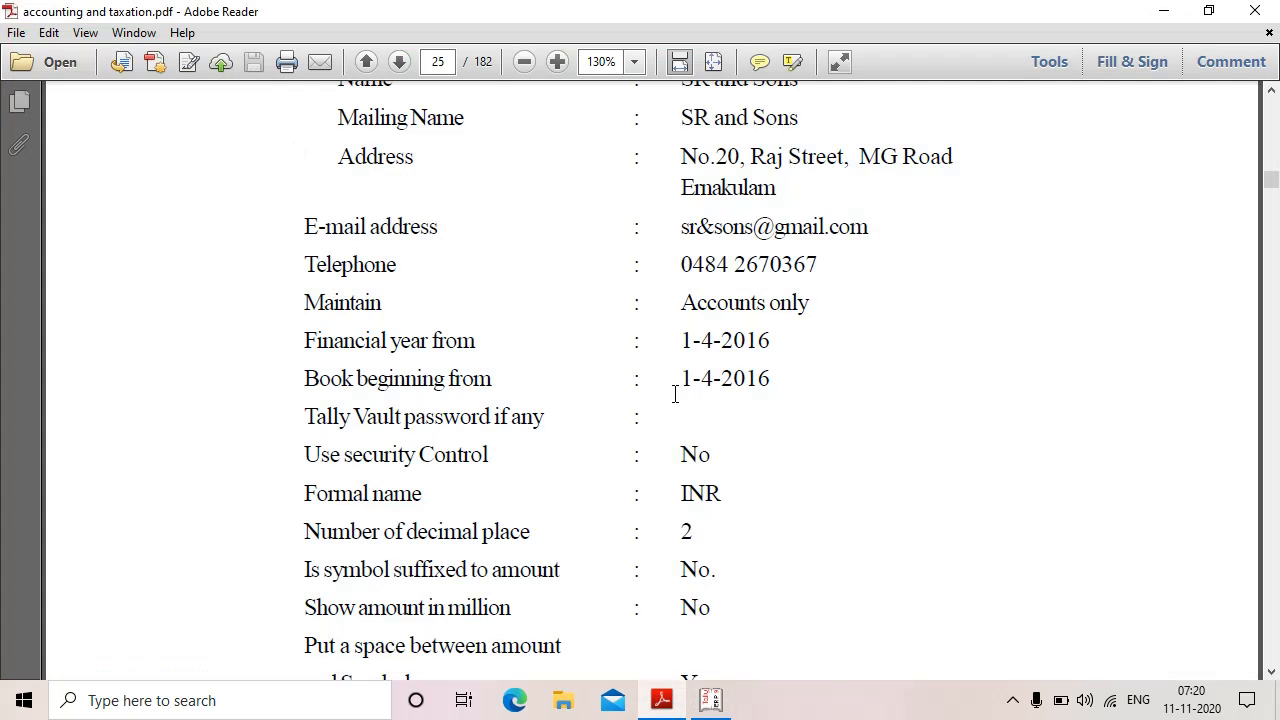
pyautogui.scroll(2, 675, 394)
pyautogui.click(710, 700)
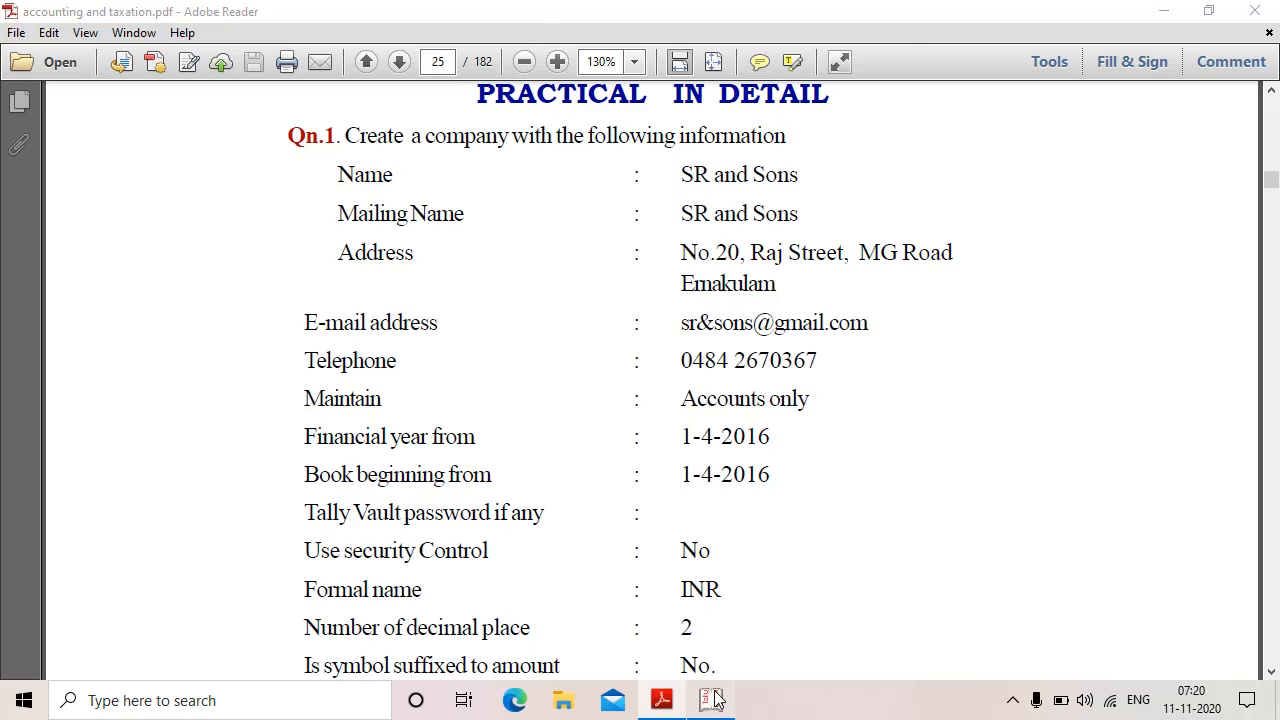
pyautogui.write('SR')
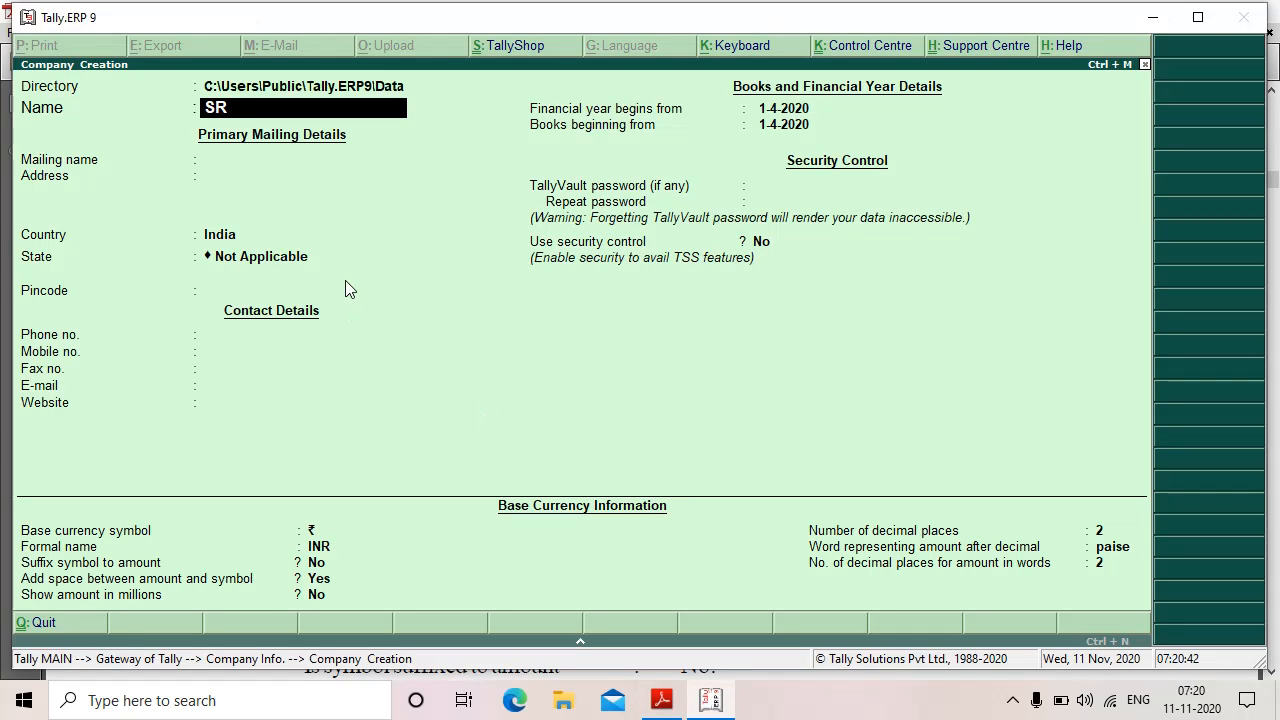
pyautogui.write(' and S')
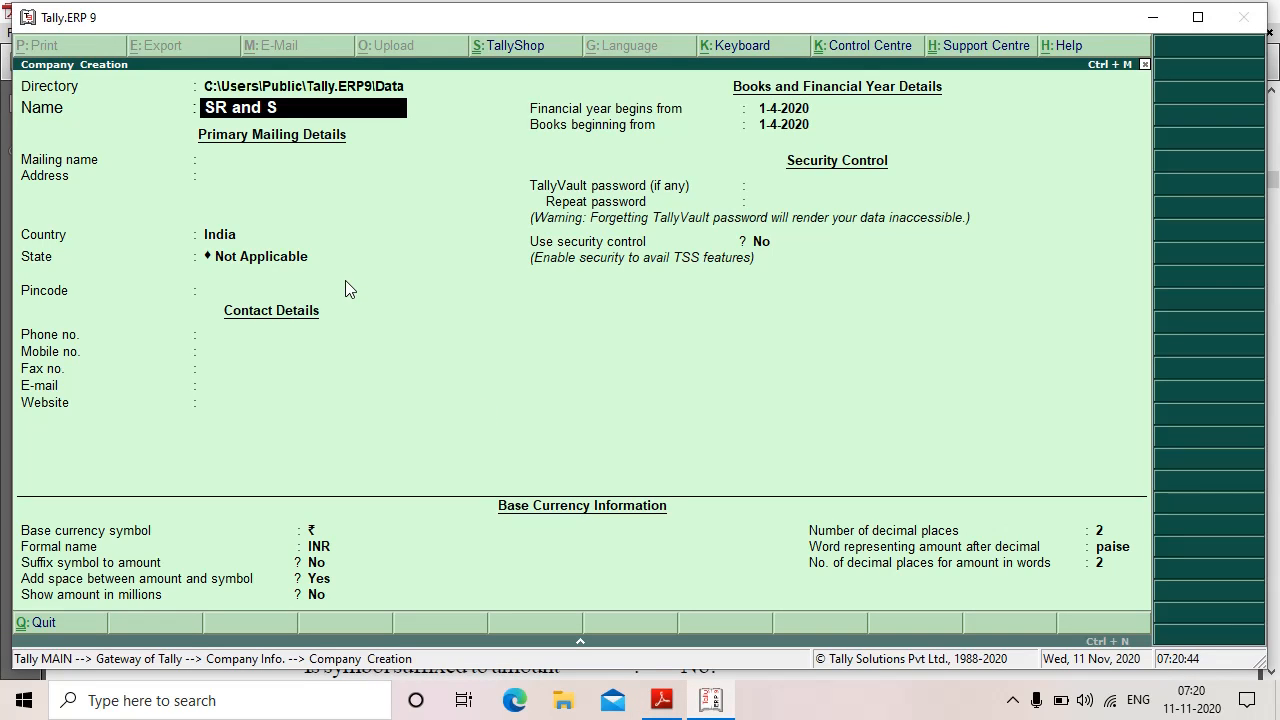
pyautogui.write('ons')
pyautogui.press('Return')
pyautogui.press('Return')
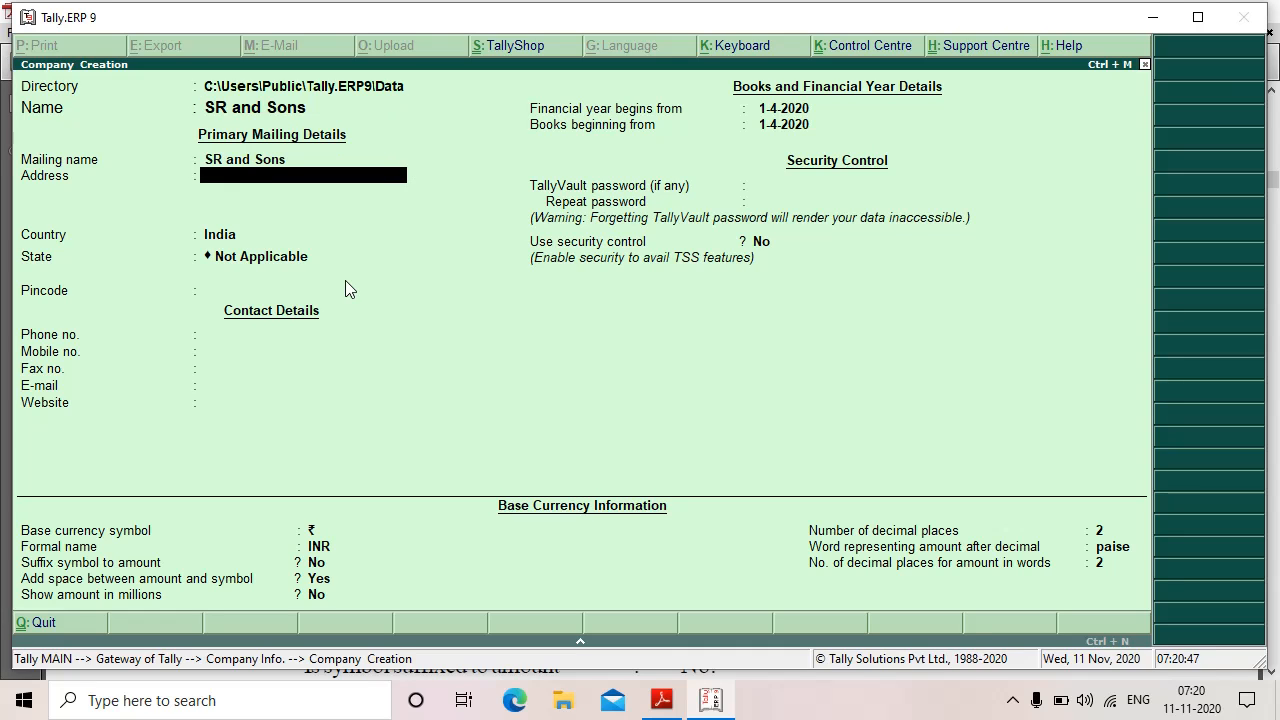
pyautogui.click(668, 704)
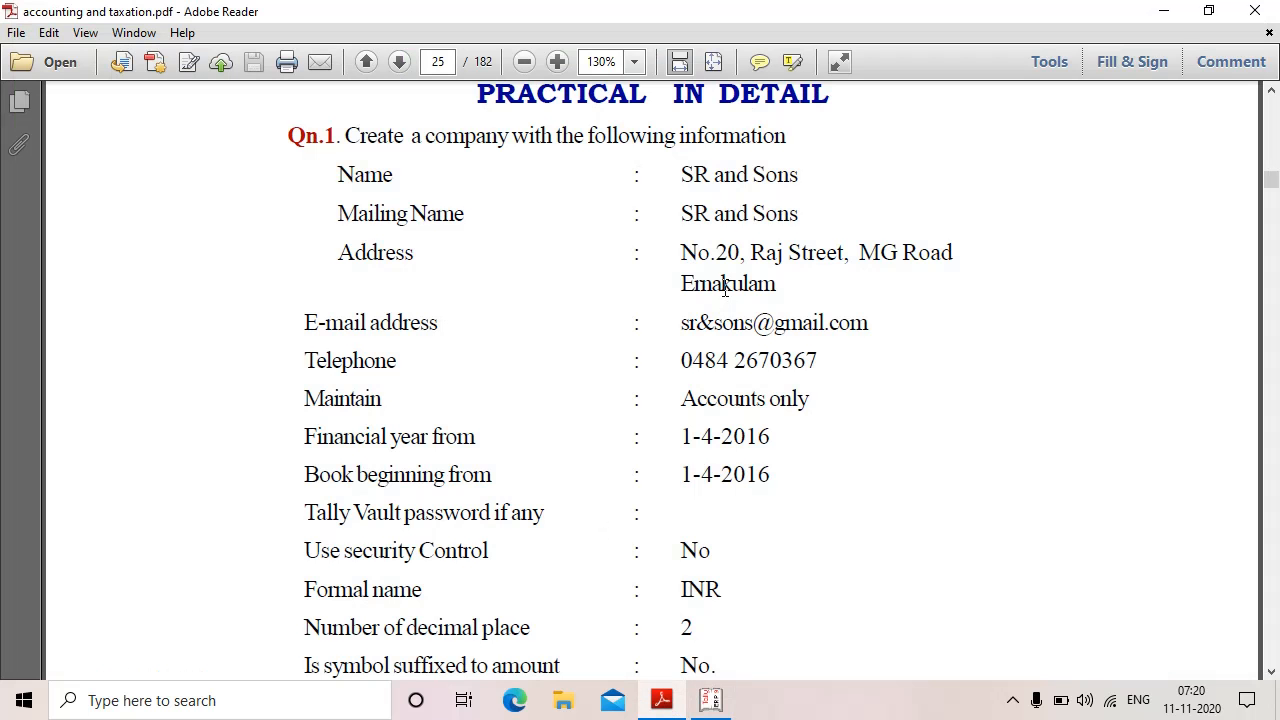
pyautogui.click(718, 700)
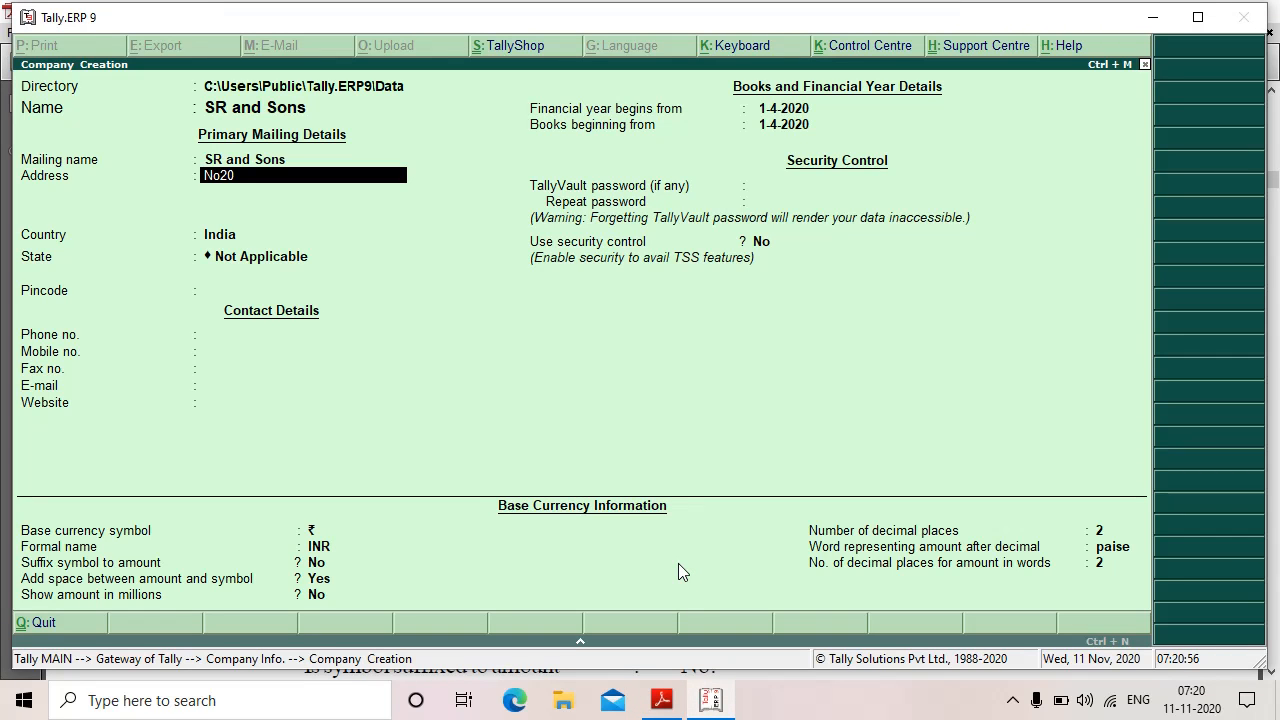
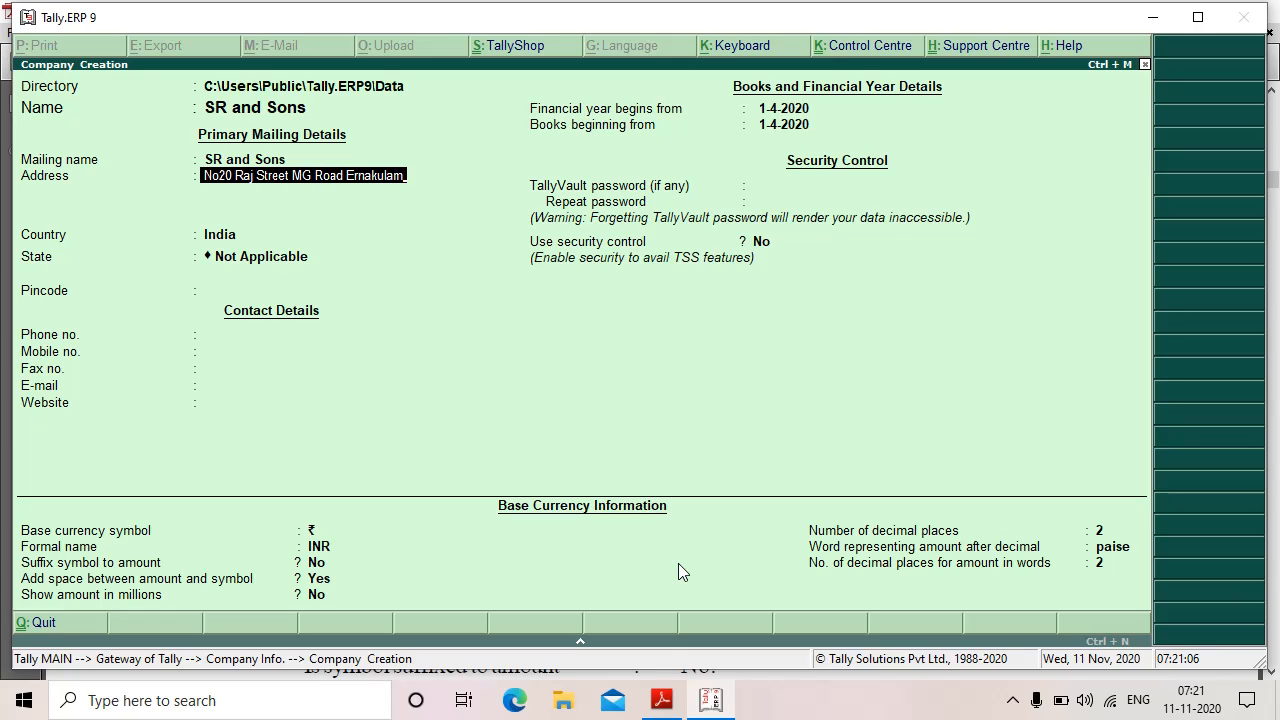
# Step: Finish the address, pick Kerala from the List of States, then check the PDF
pyautogui.press('Return')
pyautogui.press('Return')
pyautogui.press('Return')
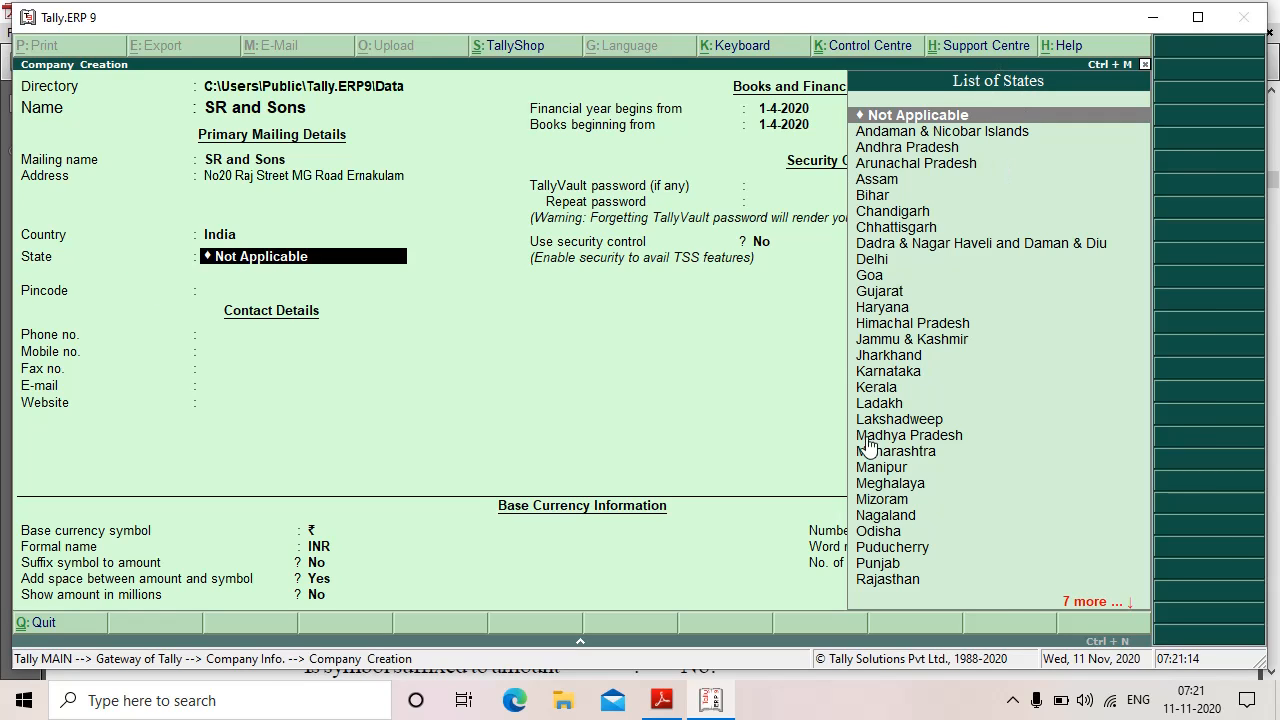
pyautogui.write('K')
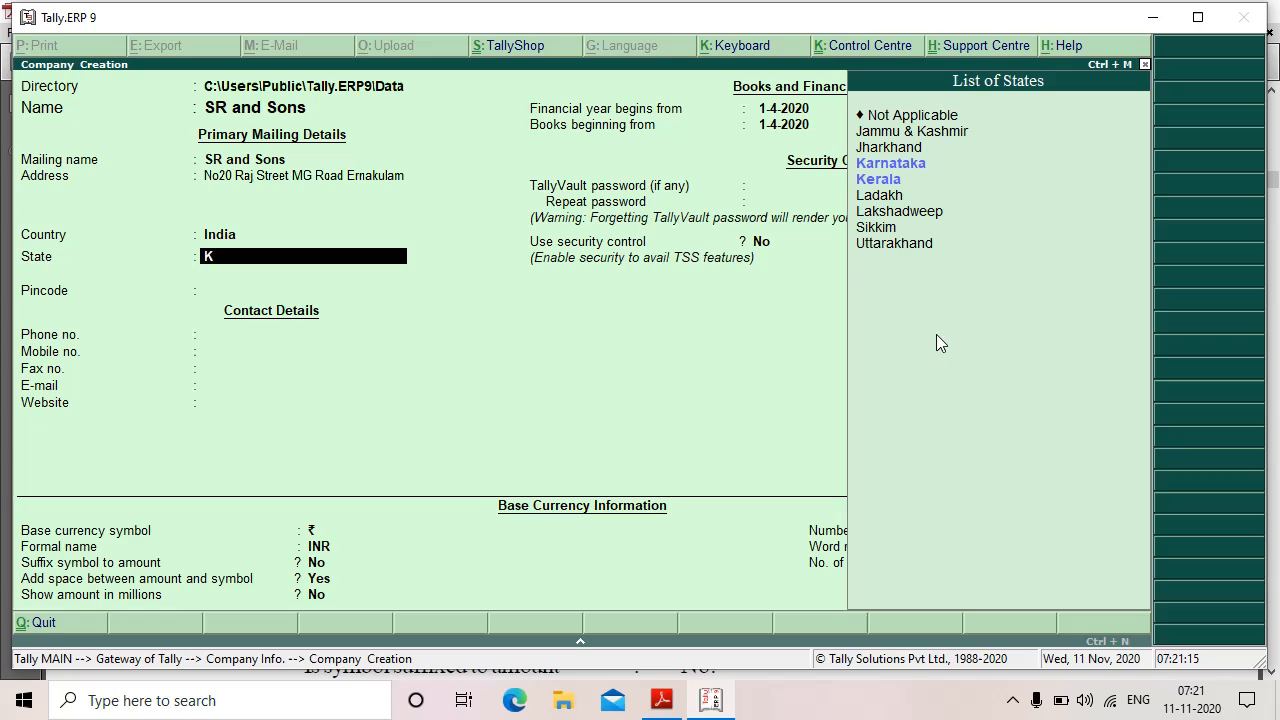
pyautogui.click(872, 180)
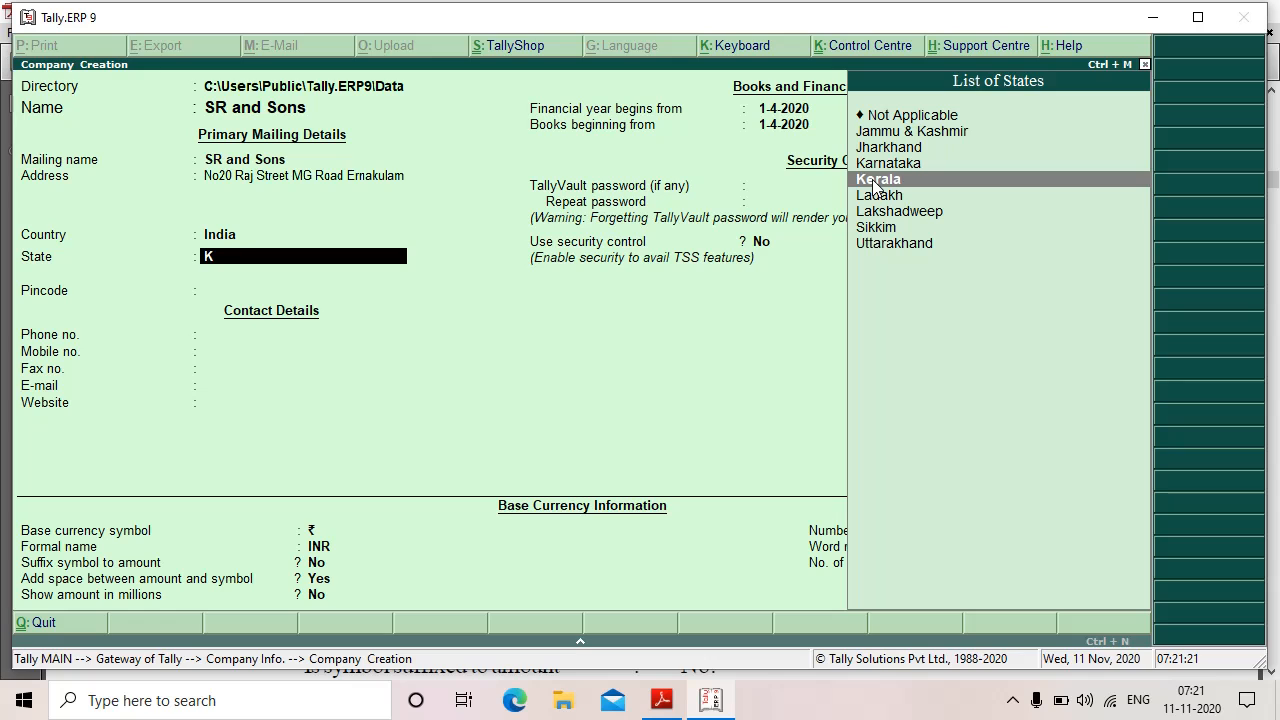
pyautogui.click(872, 180)
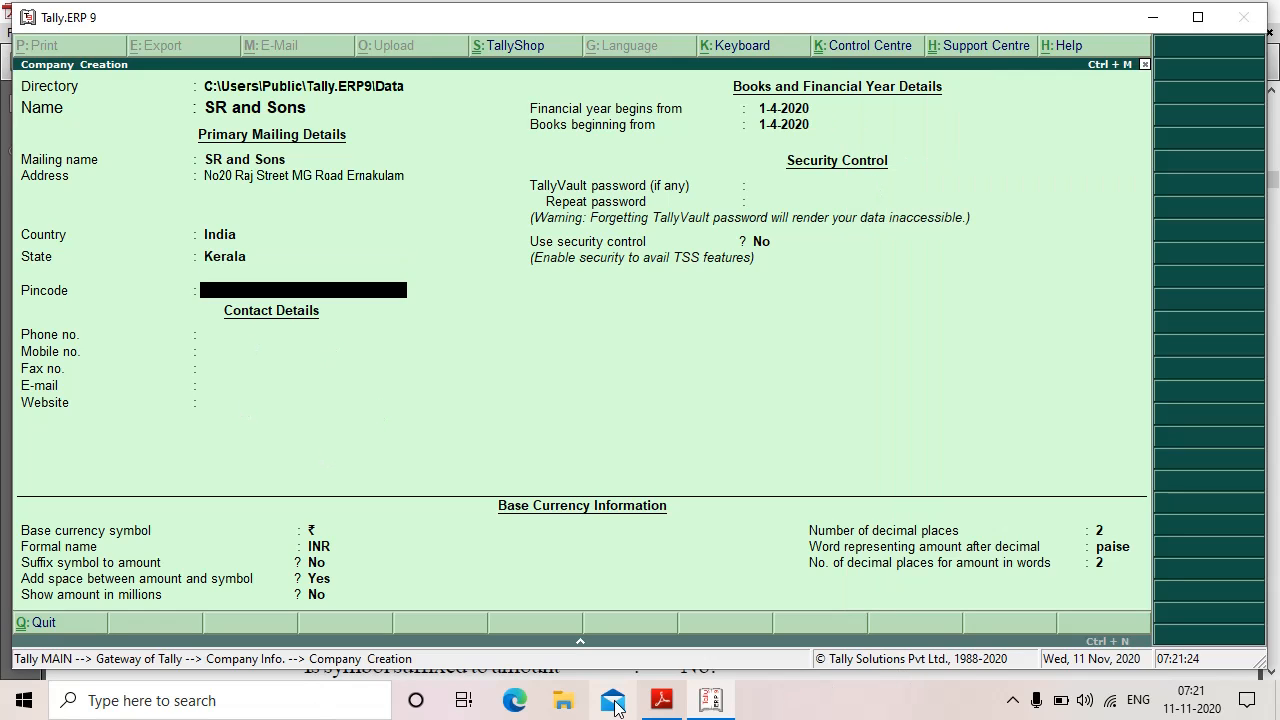
pyautogui.click(679, 706)
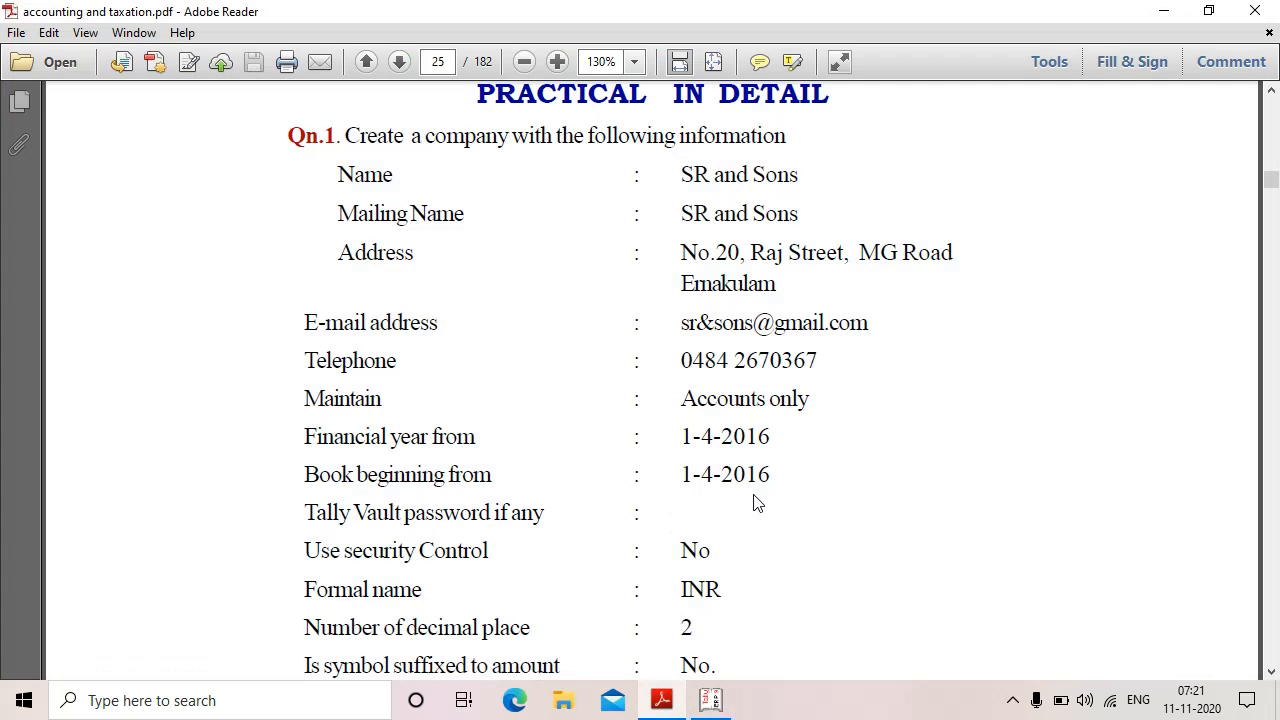
pyautogui.scroll(-1, 757, 503)
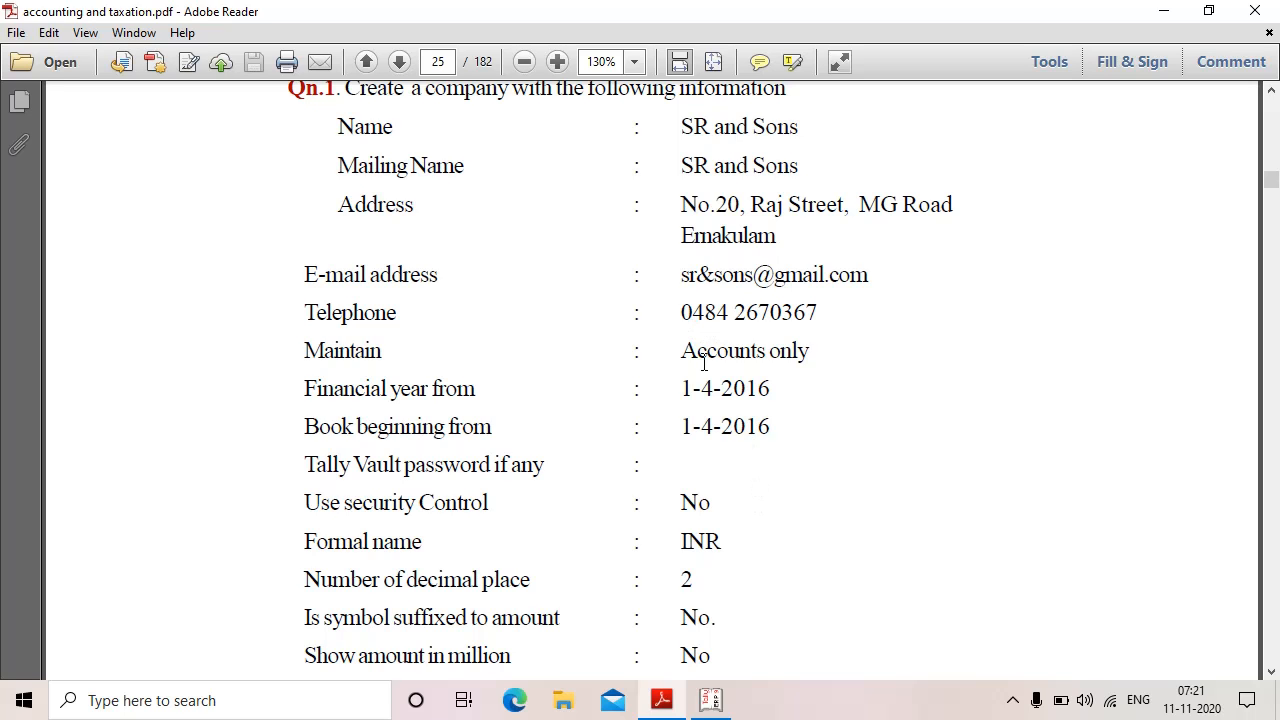
pyautogui.scroll(-3, 826, 378)
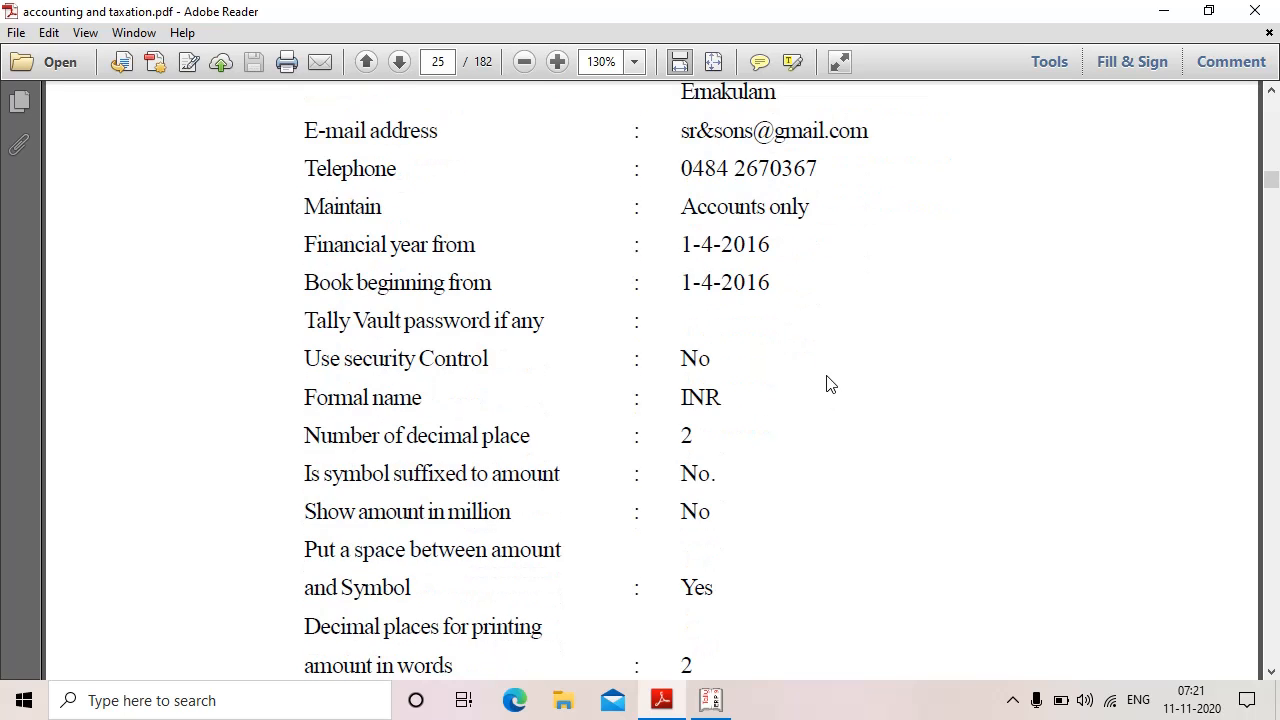
pyautogui.scroll(3, 828, 383)
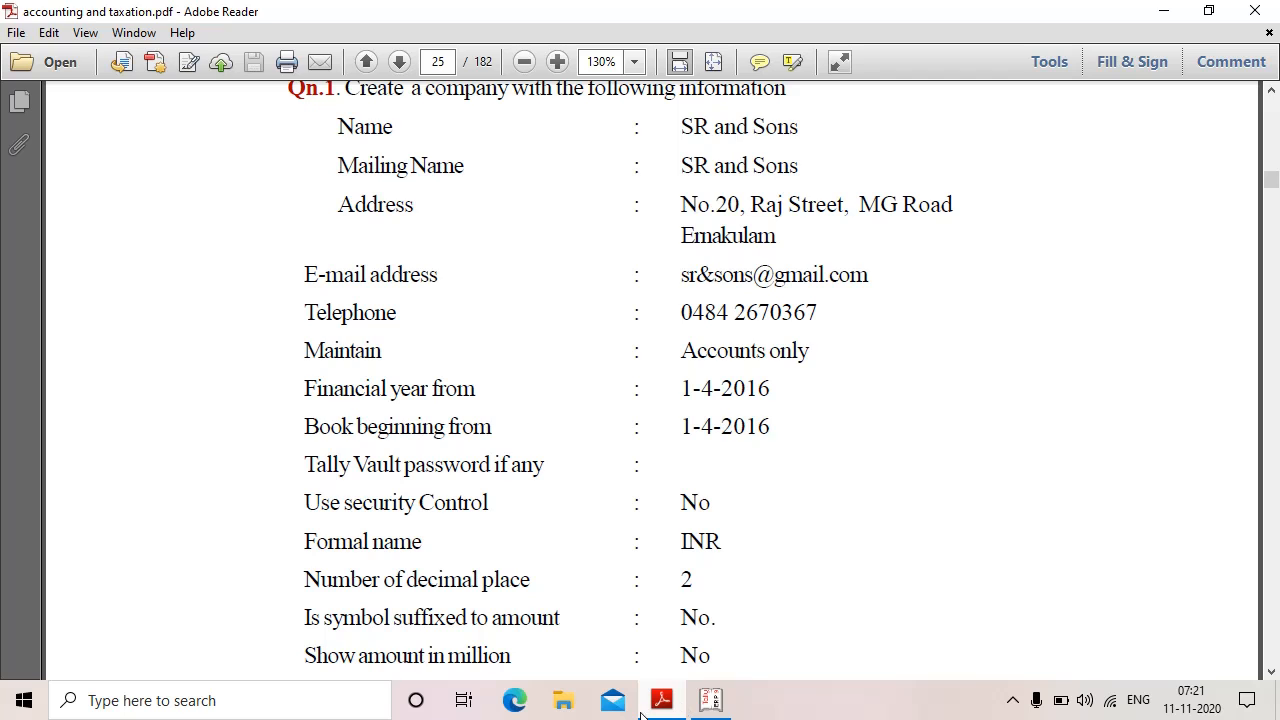
# Step: Skip the pincode and enter the company's phone number, checking it against the PDF
pyautogui.click(710, 700)
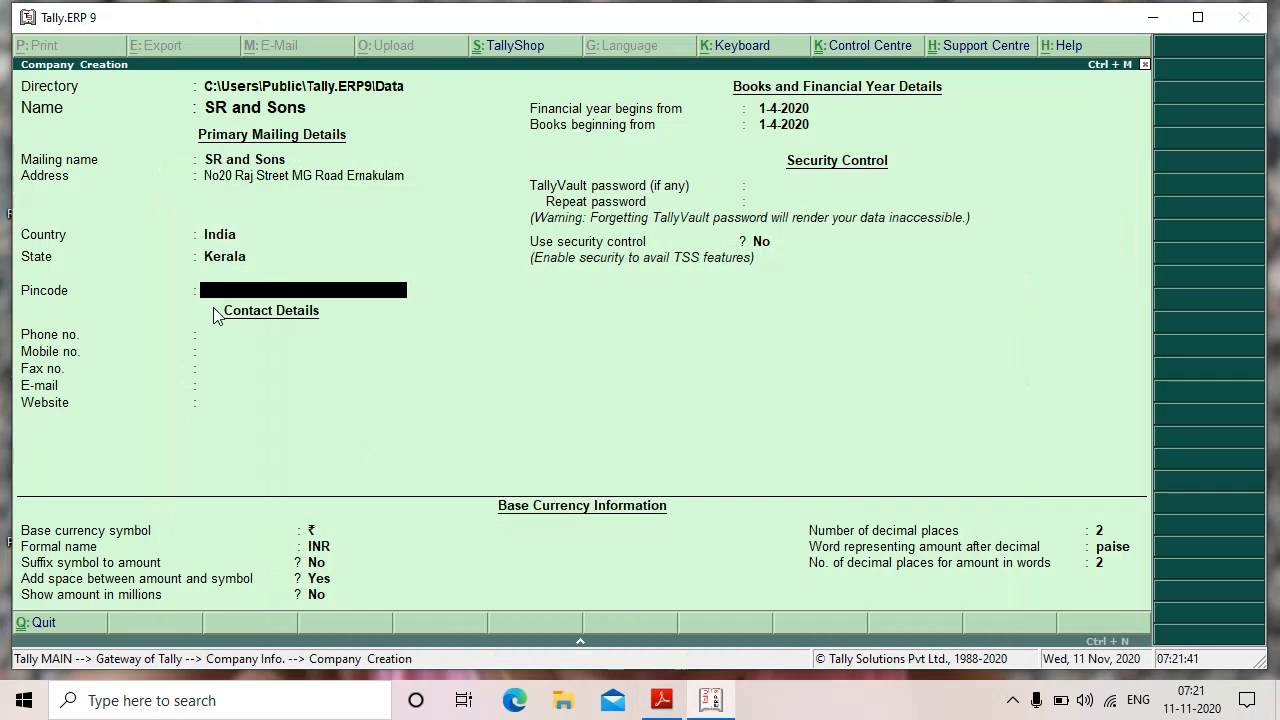
pyautogui.press('Return')
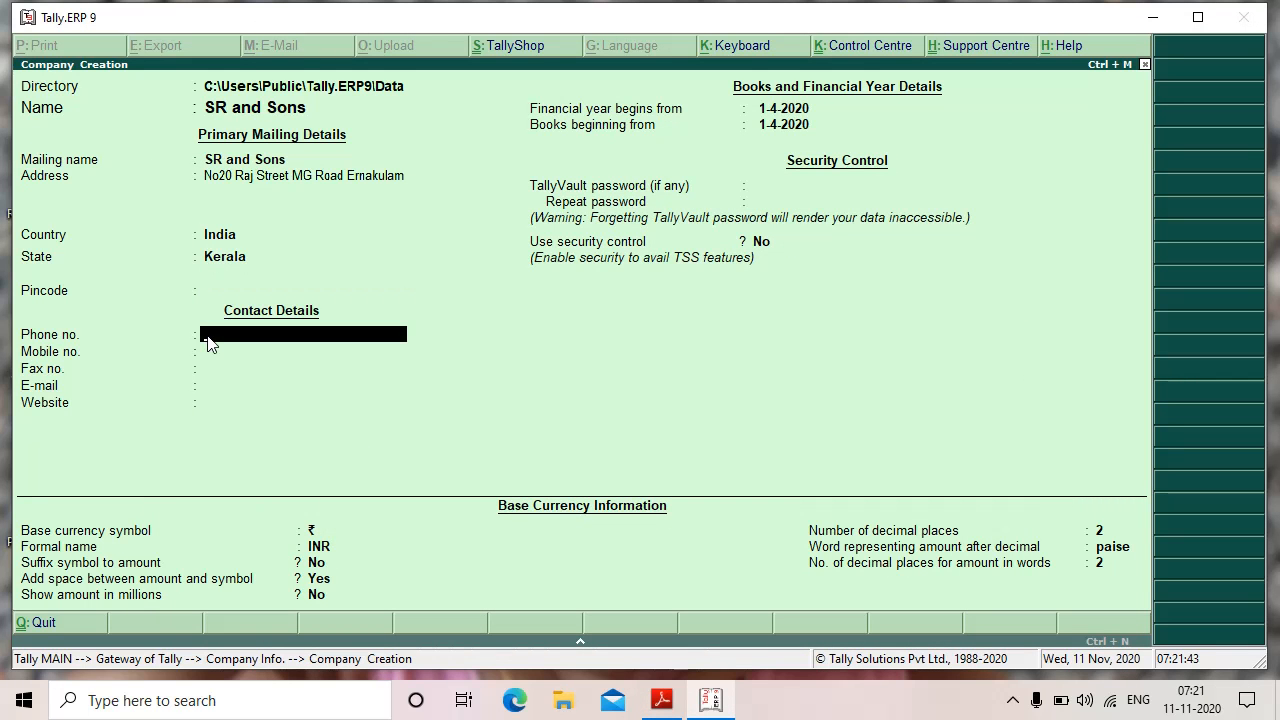
pyautogui.click(660, 692)
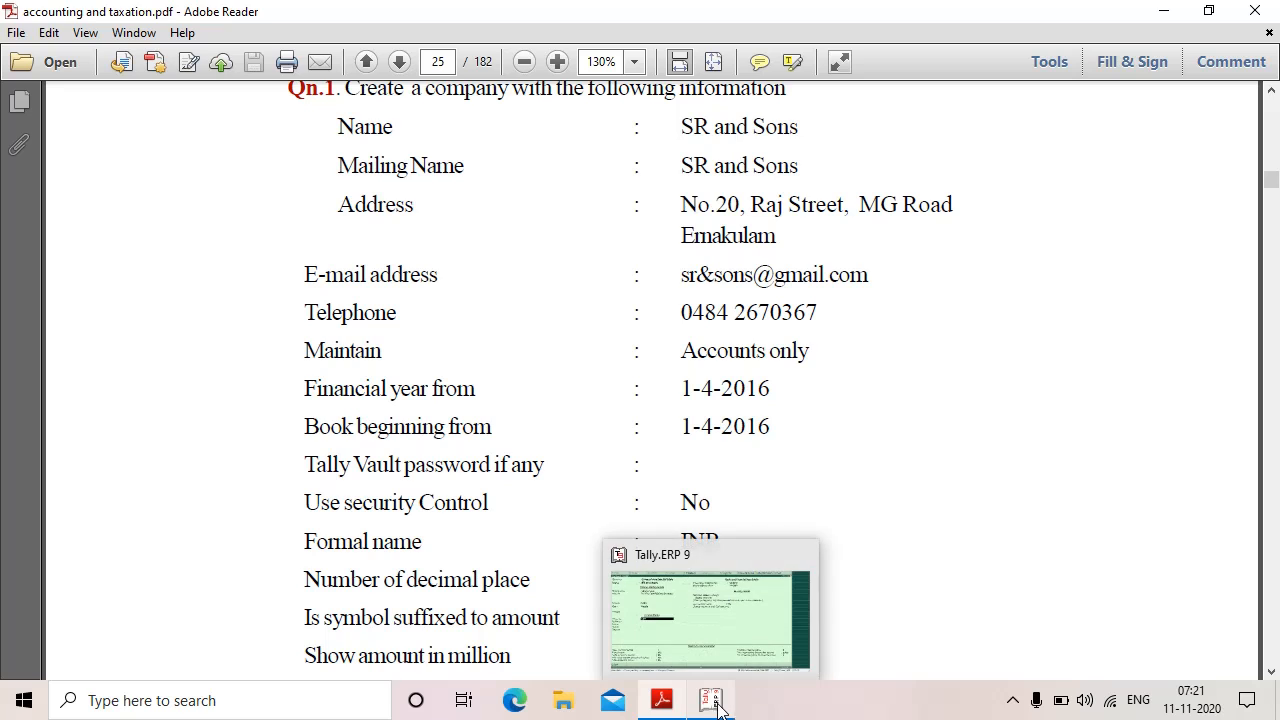
pyautogui.click(668, 706)
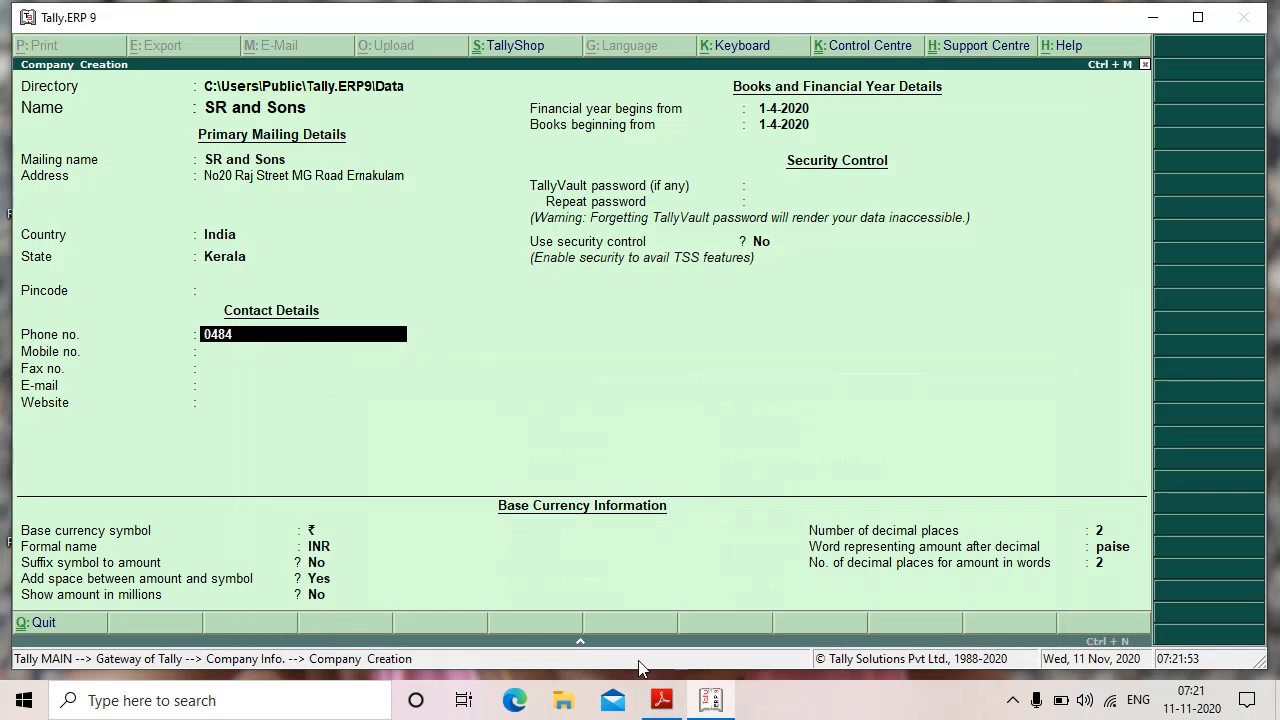
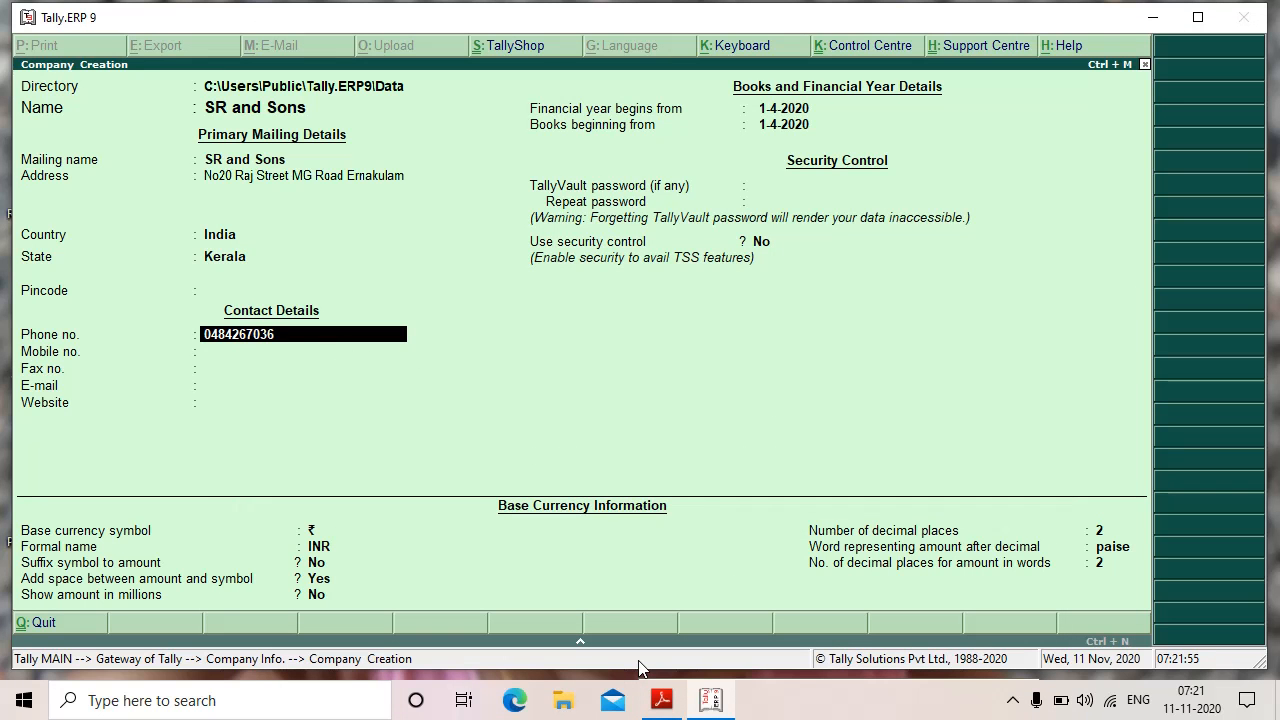
pyautogui.press('Return')
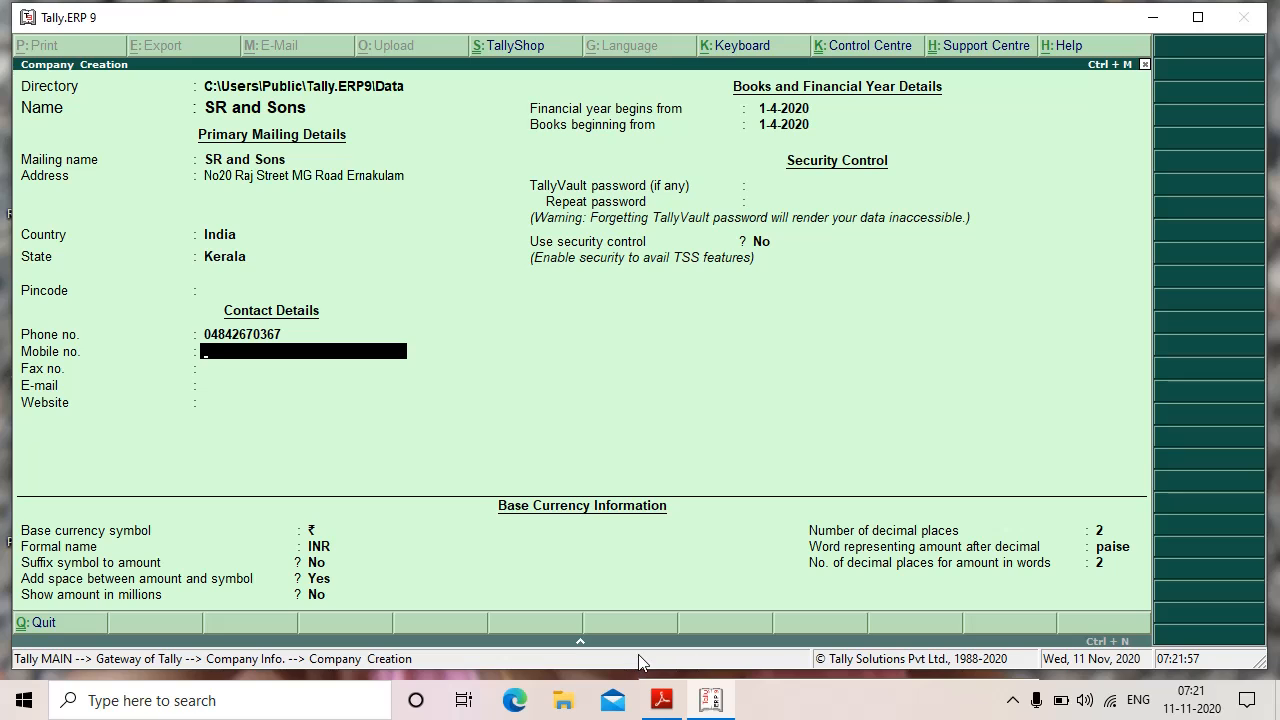
pyautogui.press('Return')
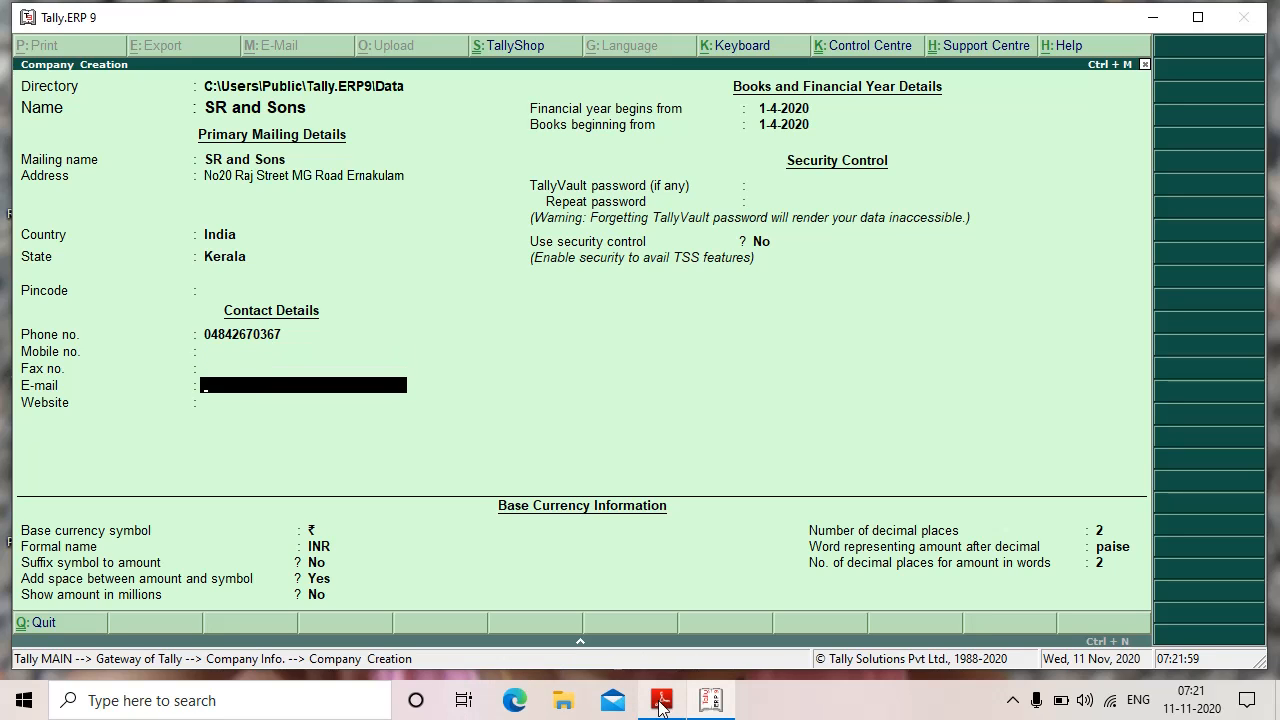
# Step: Enter the company's e-mail address as given in the exercise PDF
pyautogui.click(661, 700)
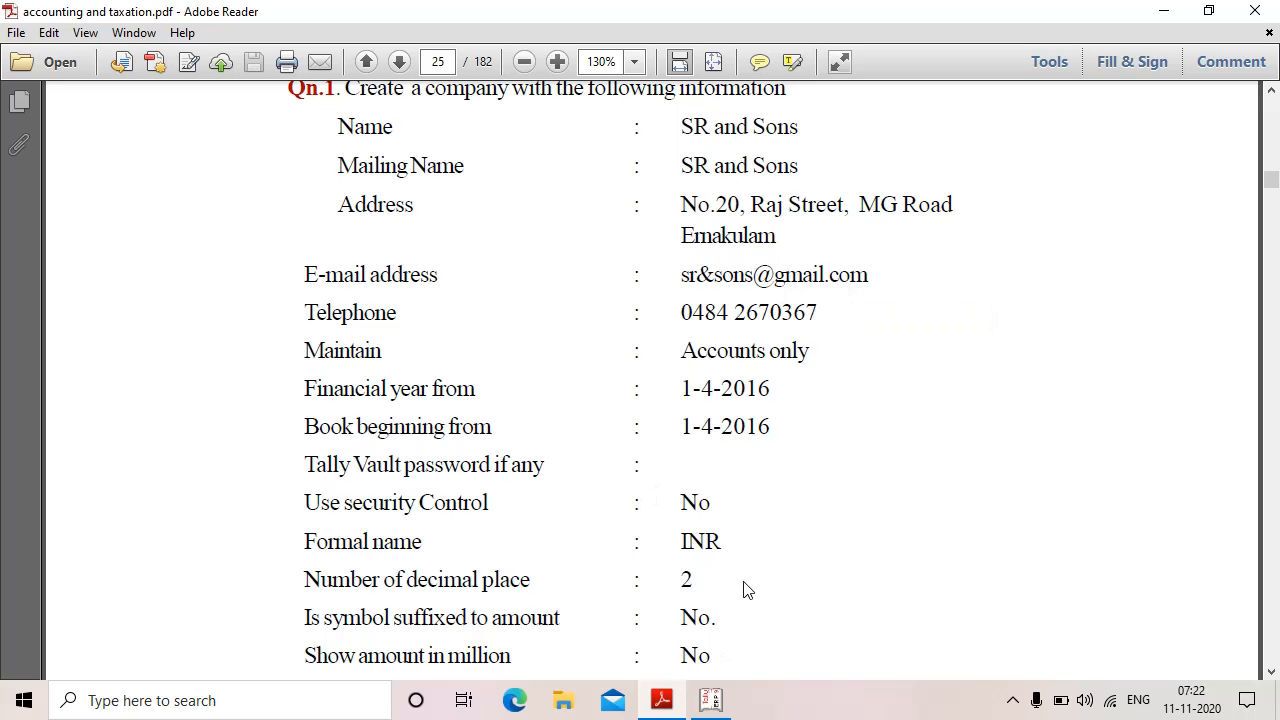
pyautogui.scroll(-2, 744, 590)
pyautogui.click(725, 699)
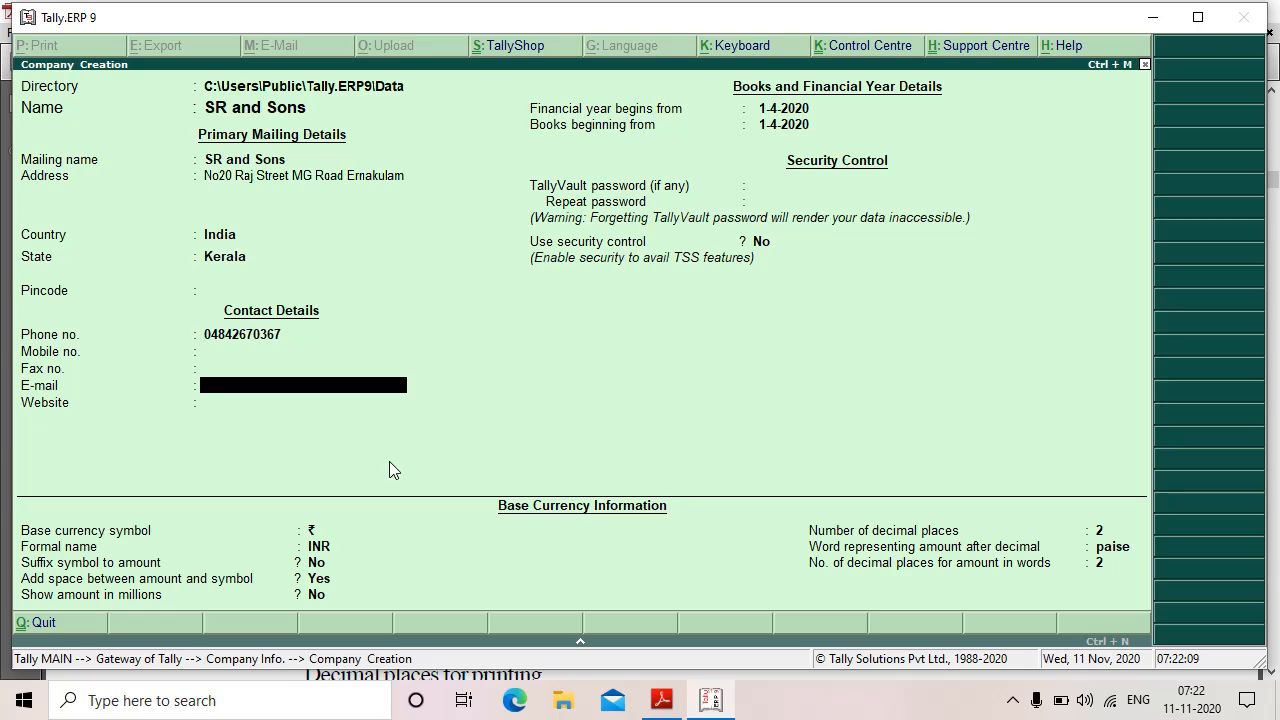
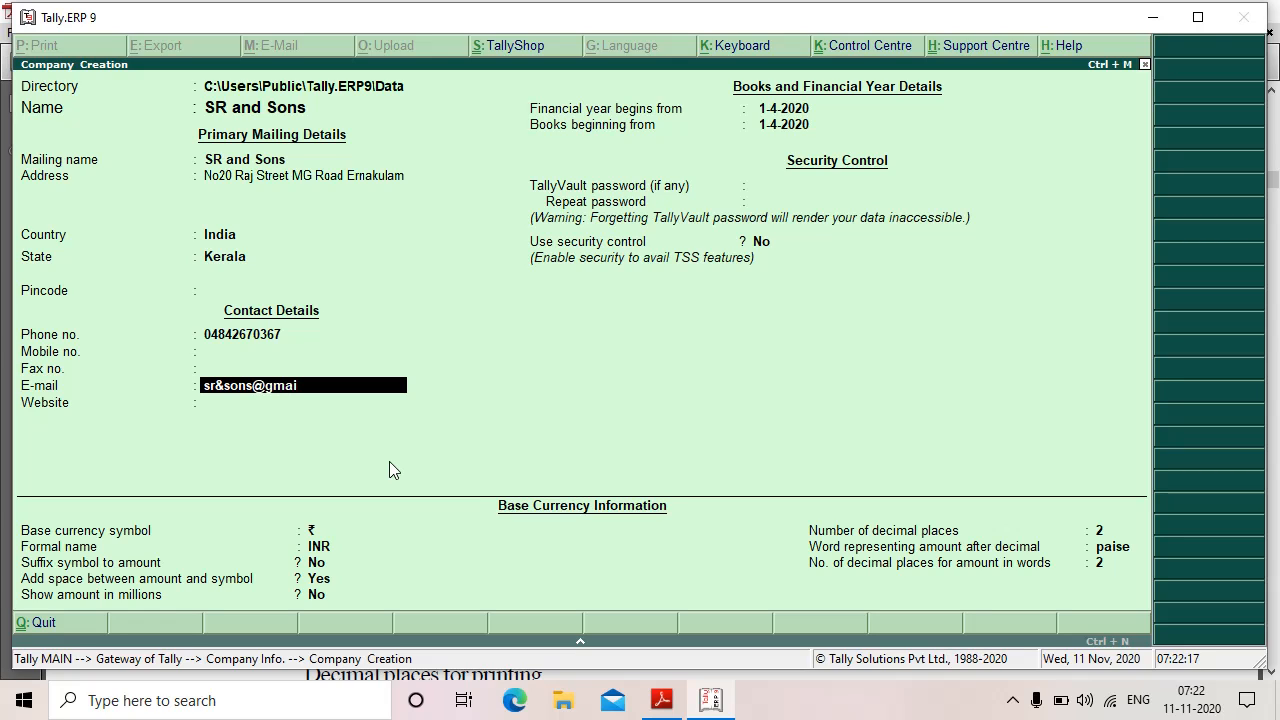
pyautogui.press('Return')
# Step: Keep the default year, security control off and rupee/INR currency settings, then accept
pyautogui.press('Return')
pyautogui.press('Return')
pyautogui.press('Return')
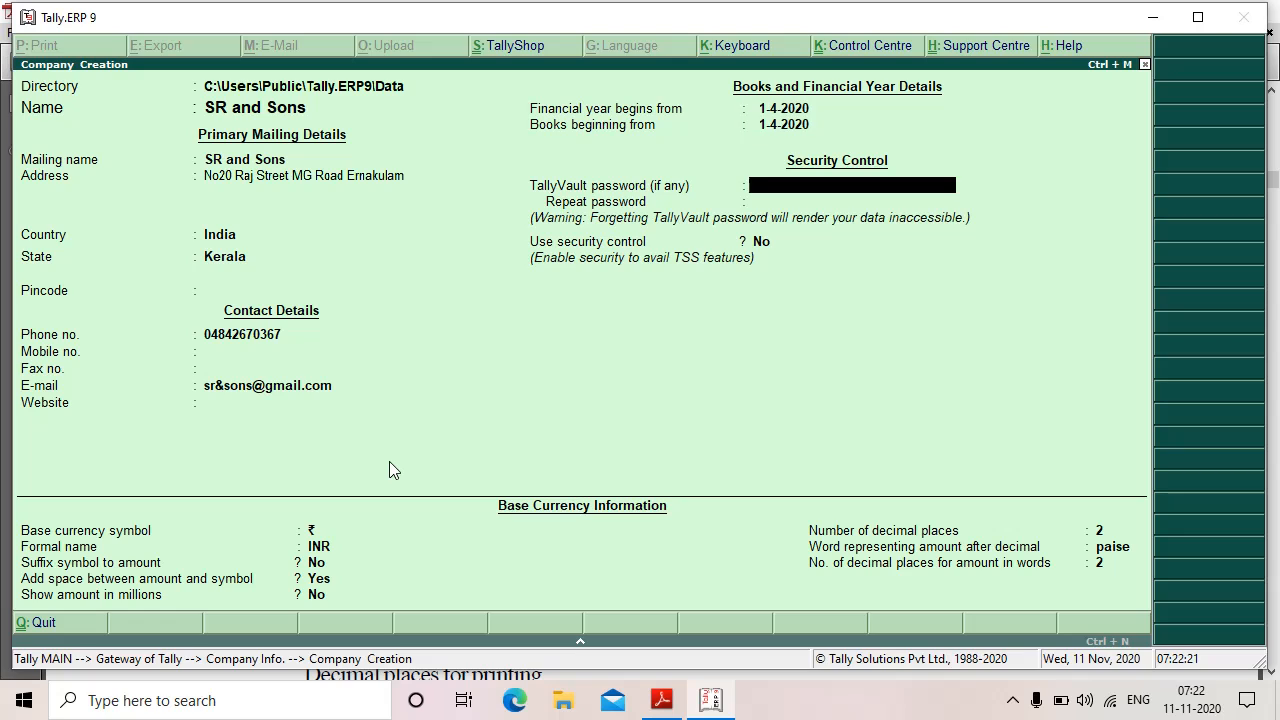
pyautogui.press('Return')
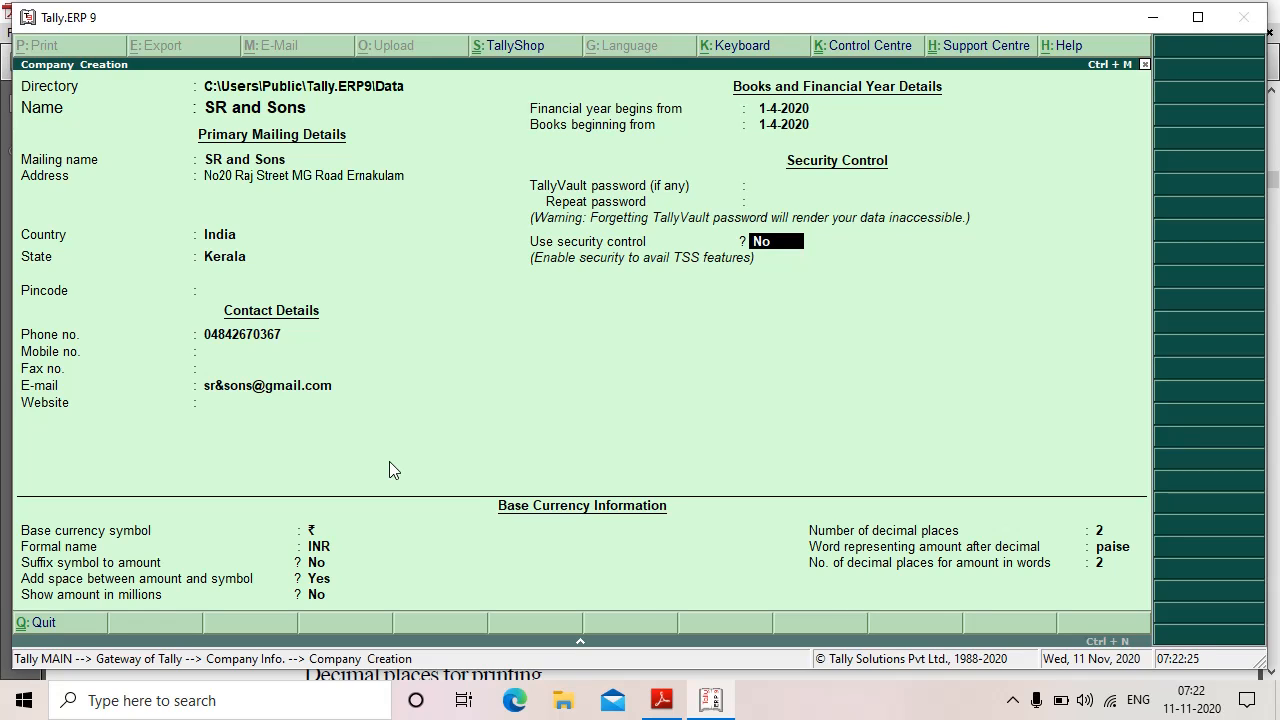
pyautogui.press('Return')
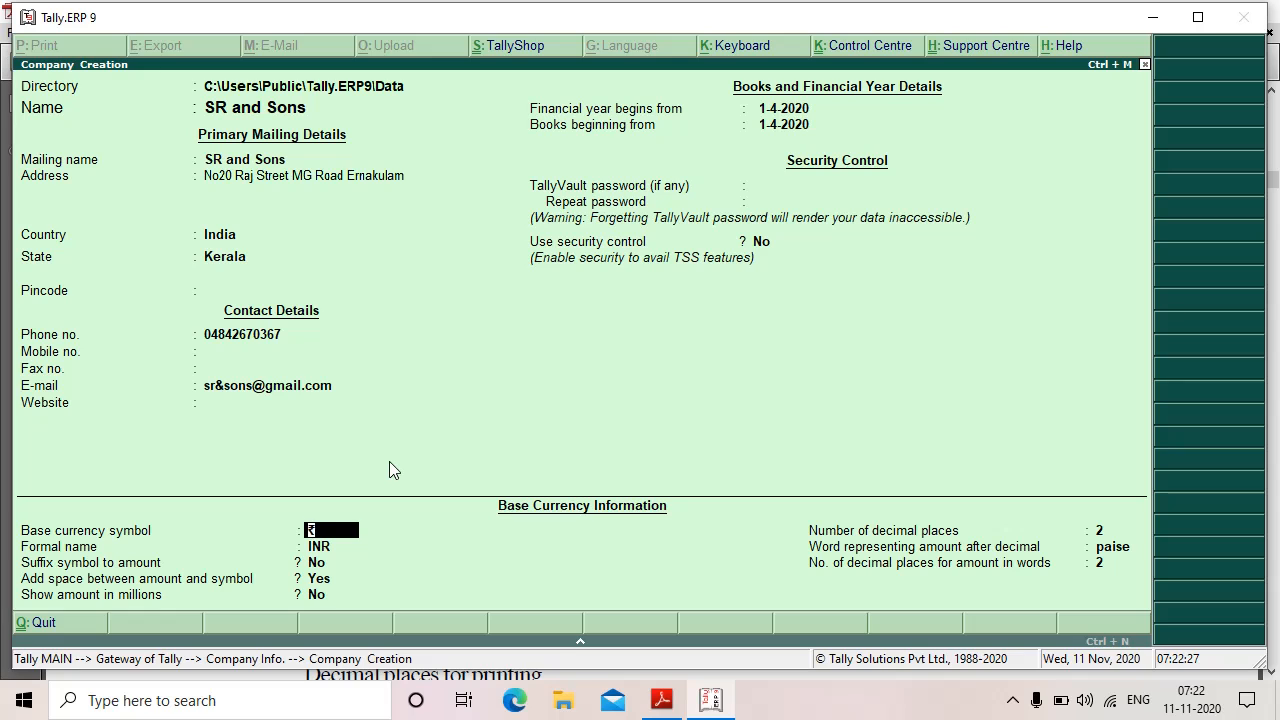
pyautogui.press('Return')
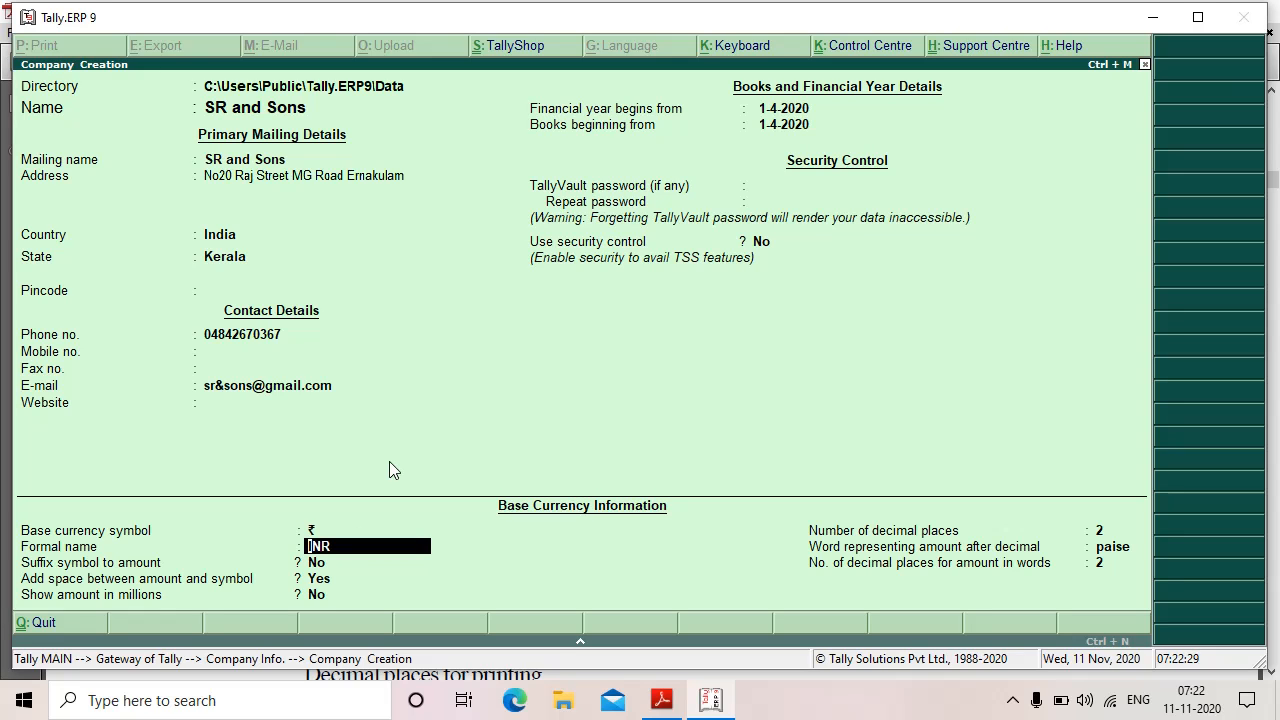
pyautogui.press('Return')
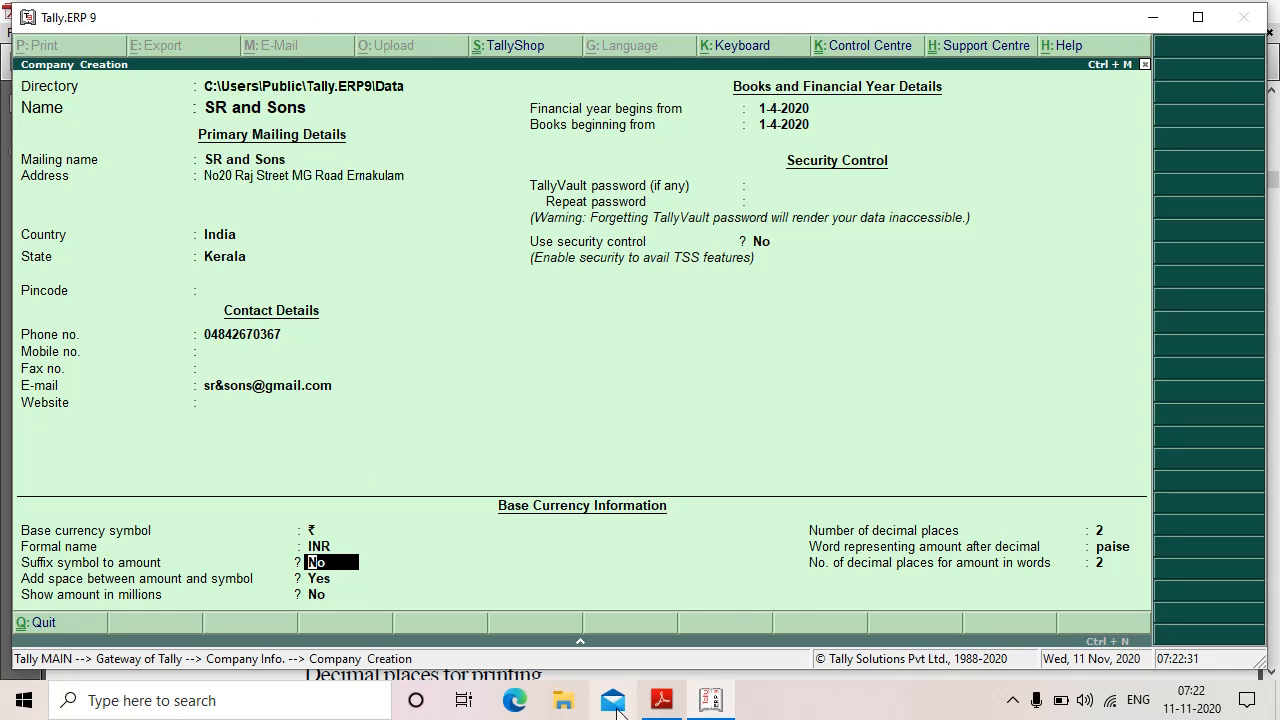
pyautogui.click(661, 700)
pyautogui.scroll(-4, 843, 640)
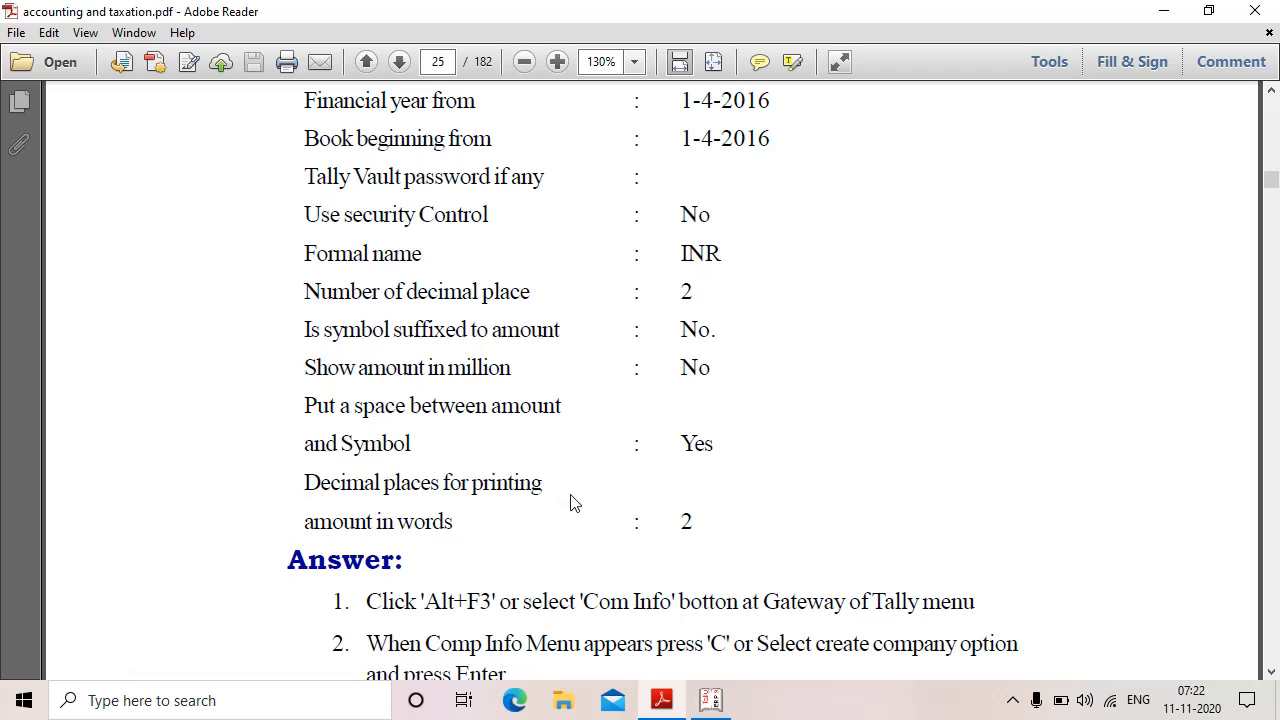
pyautogui.click(710, 700)
pyautogui.press('Return')
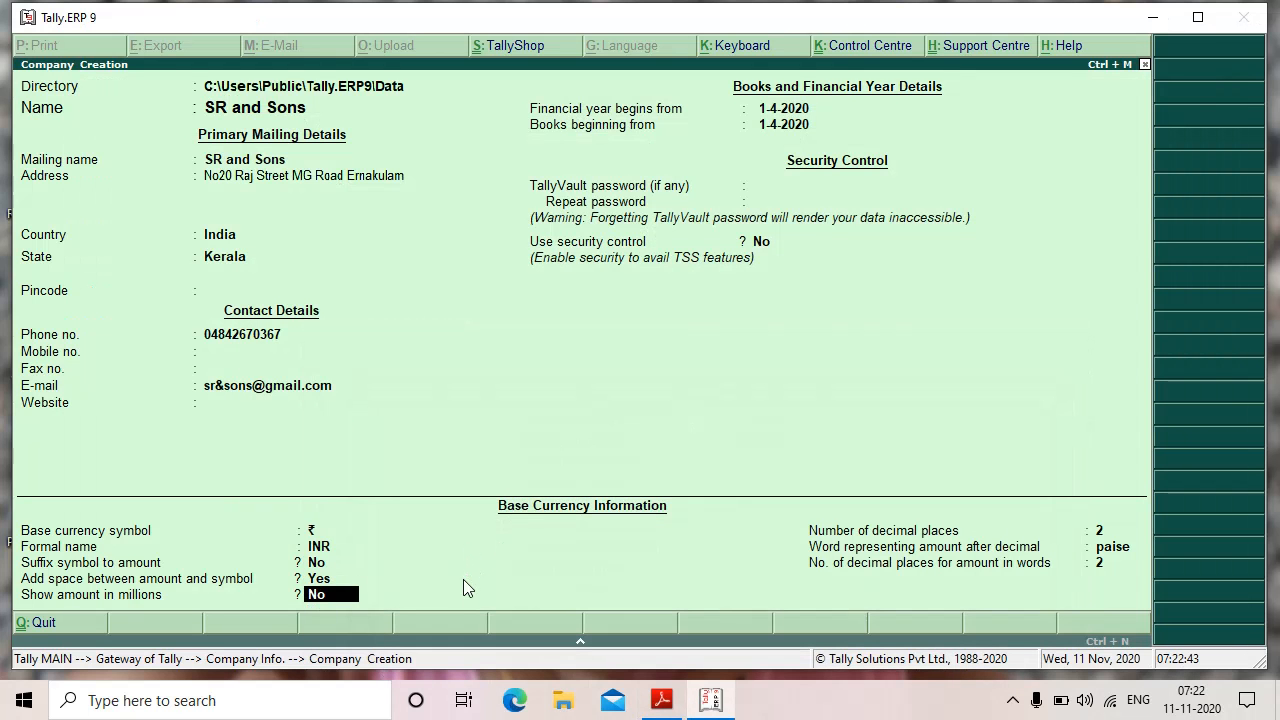
pyautogui.press('Return')
pyautogui.press('Return')
pyautogui.press('Return')
pyautogui.press('Return')
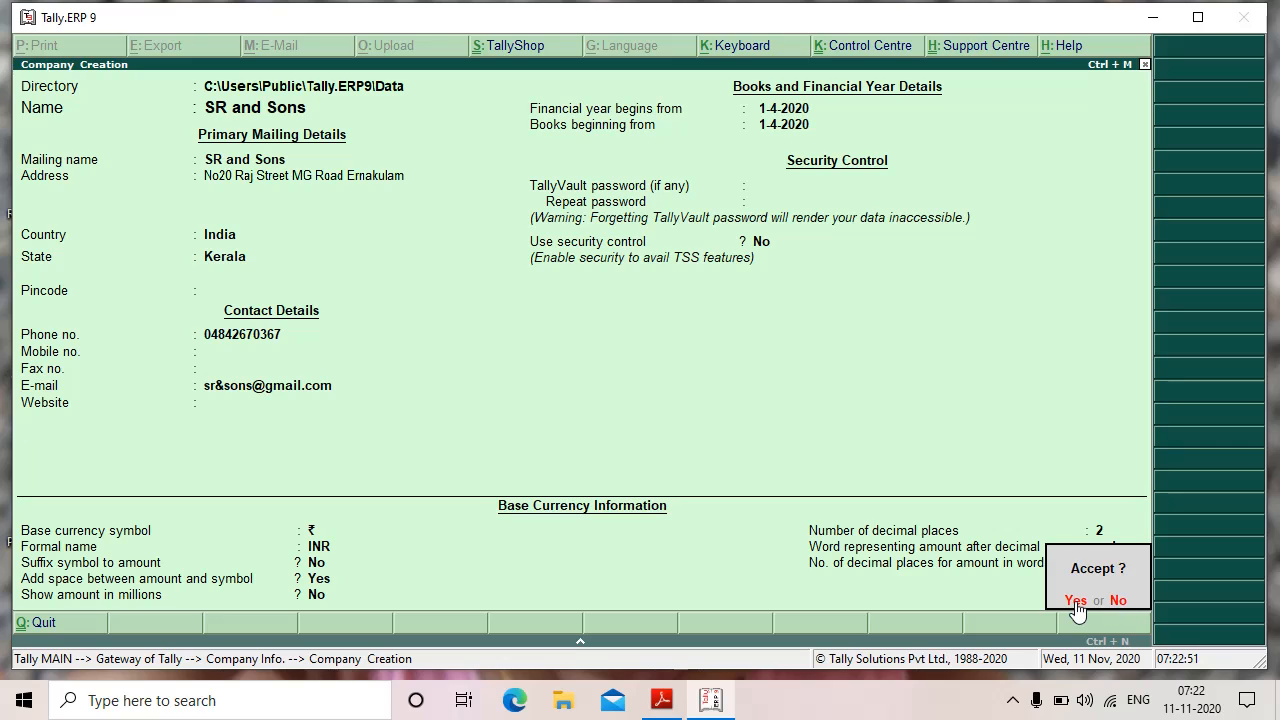
pyautogui.click(1076, 600)
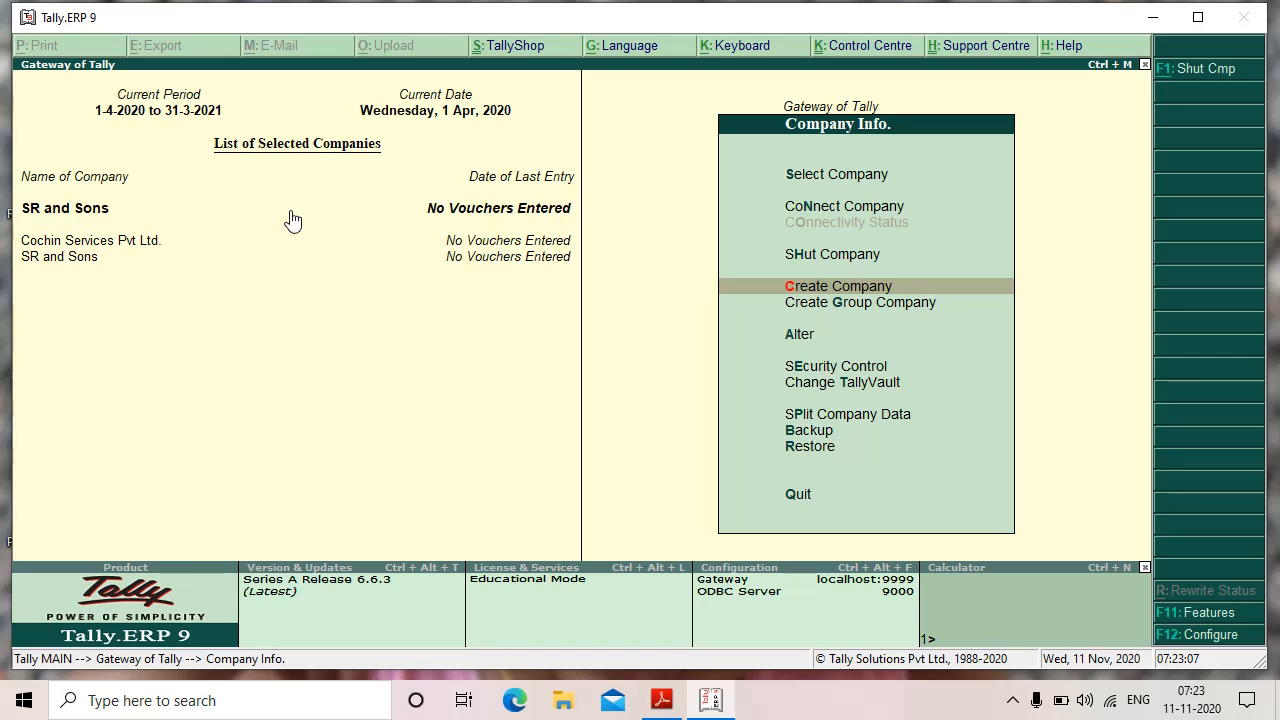
# Step: Select SR and Sons from the List of Companies to make it current
pyautogui.click(62, 212)
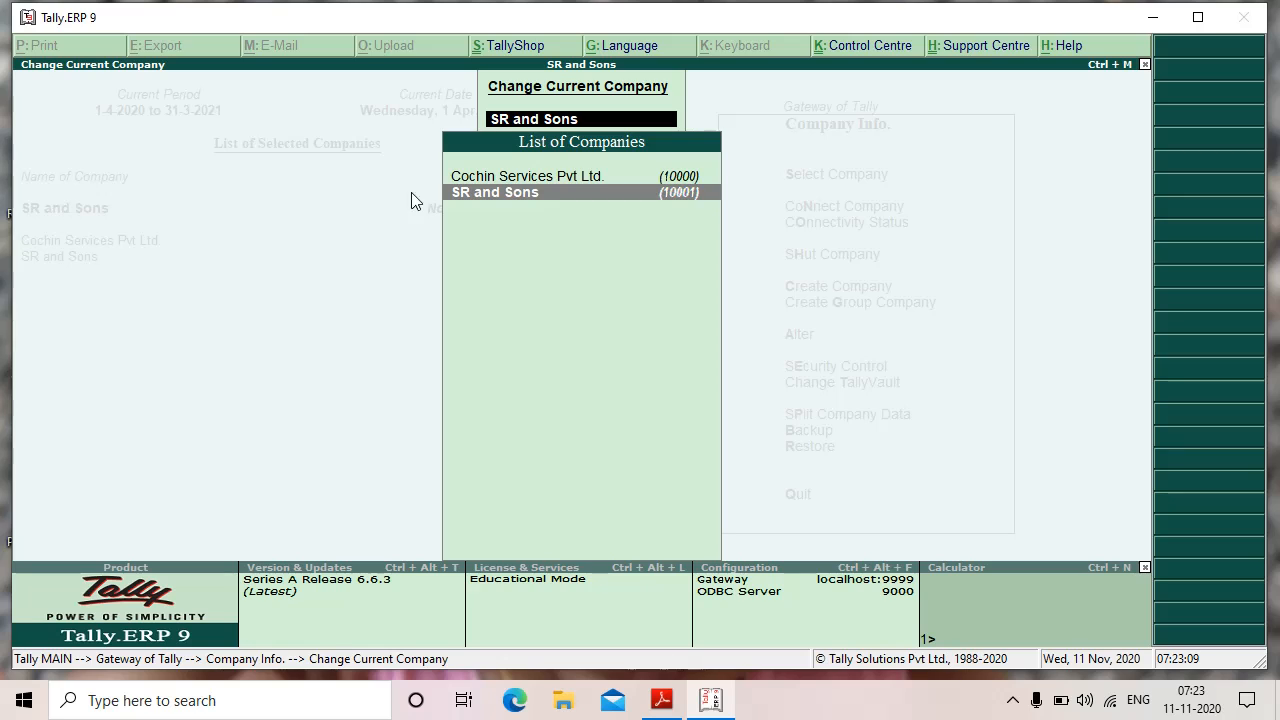
pyautogui.click(489, 194)
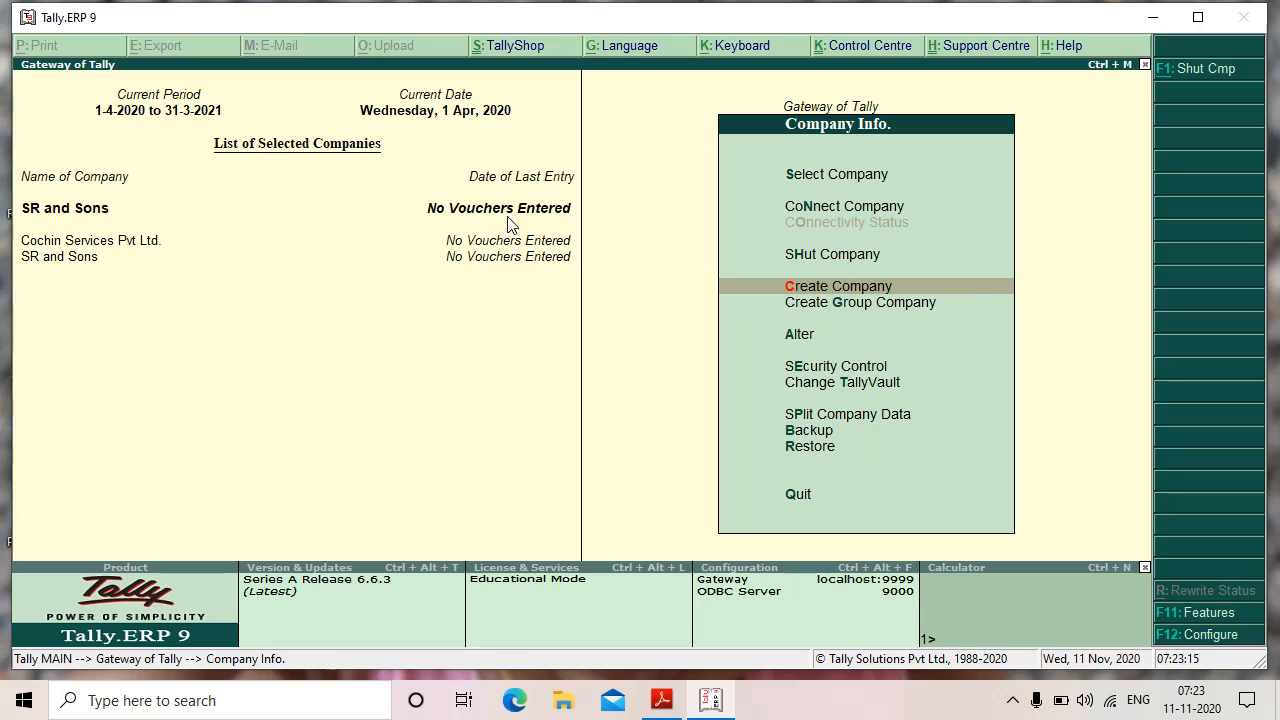
# Step: Read Qn.2's group list and the menu path in the page 26 answer, then return to Tally
pyautogui.click(661, 700)
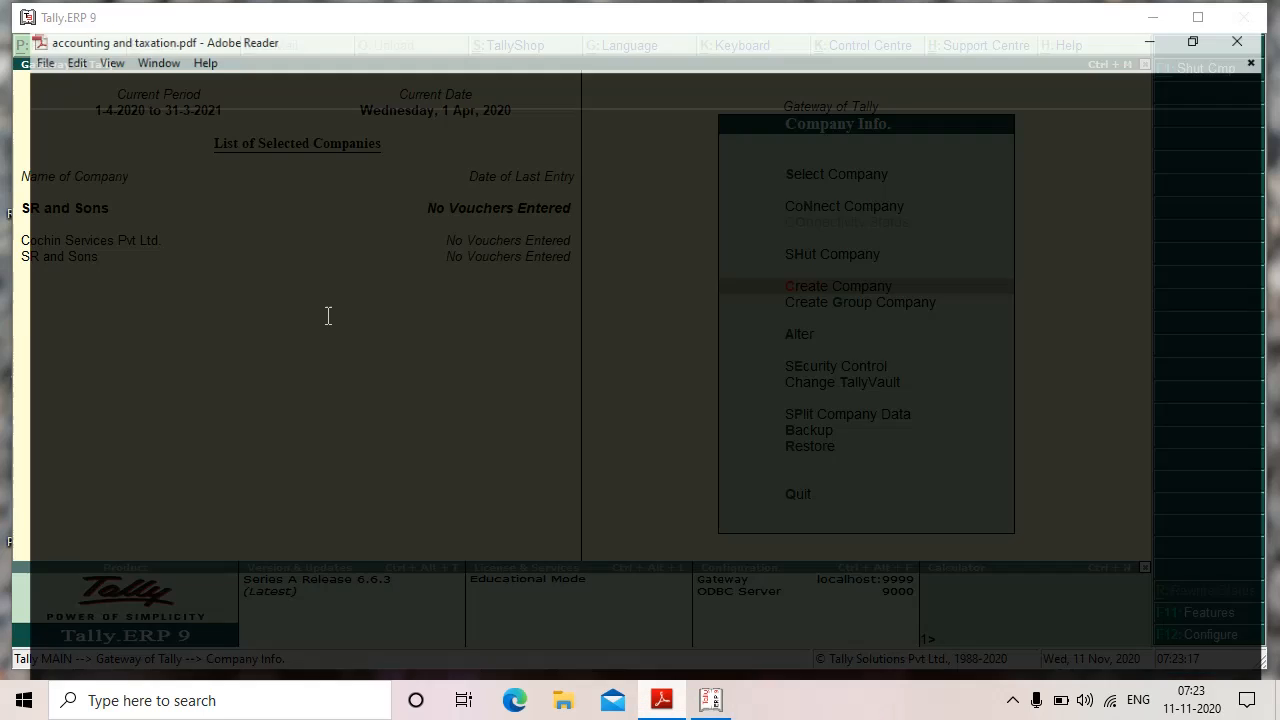
pyautogui.scroll(-10, 605, 577)
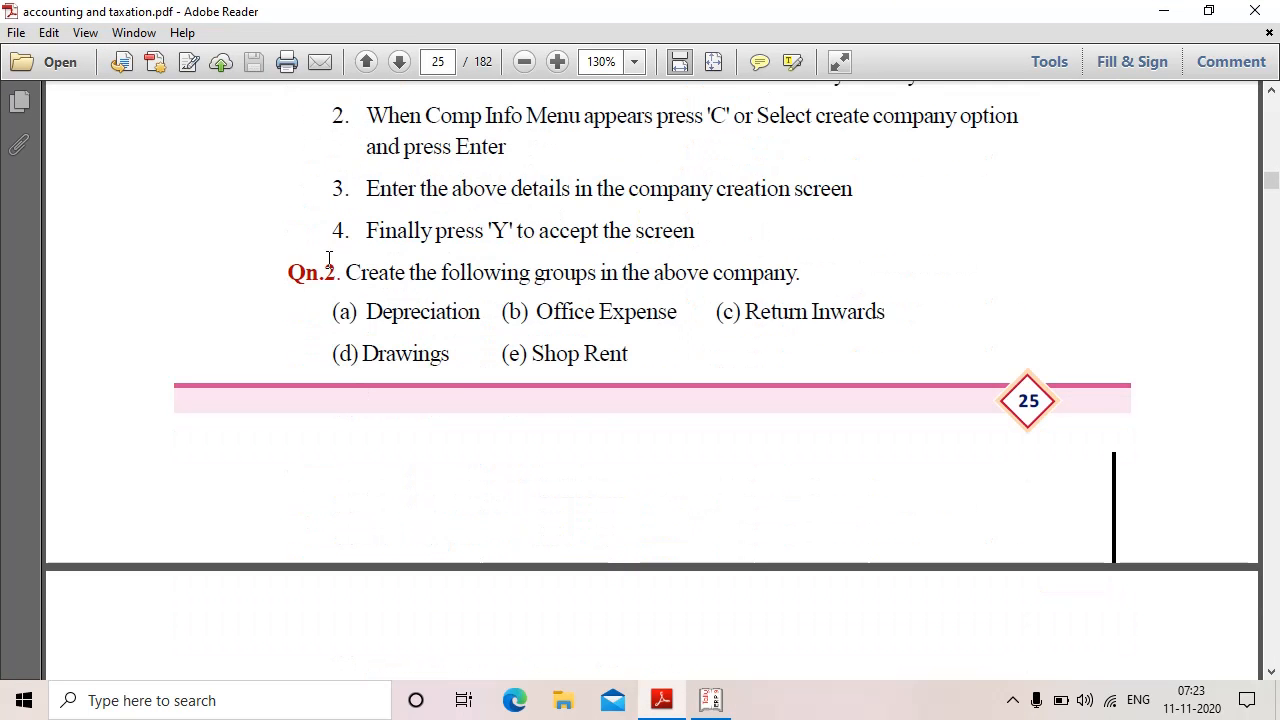
pyautogui.moveTo(270, 276); pyautogui.dragTo(889, 274)
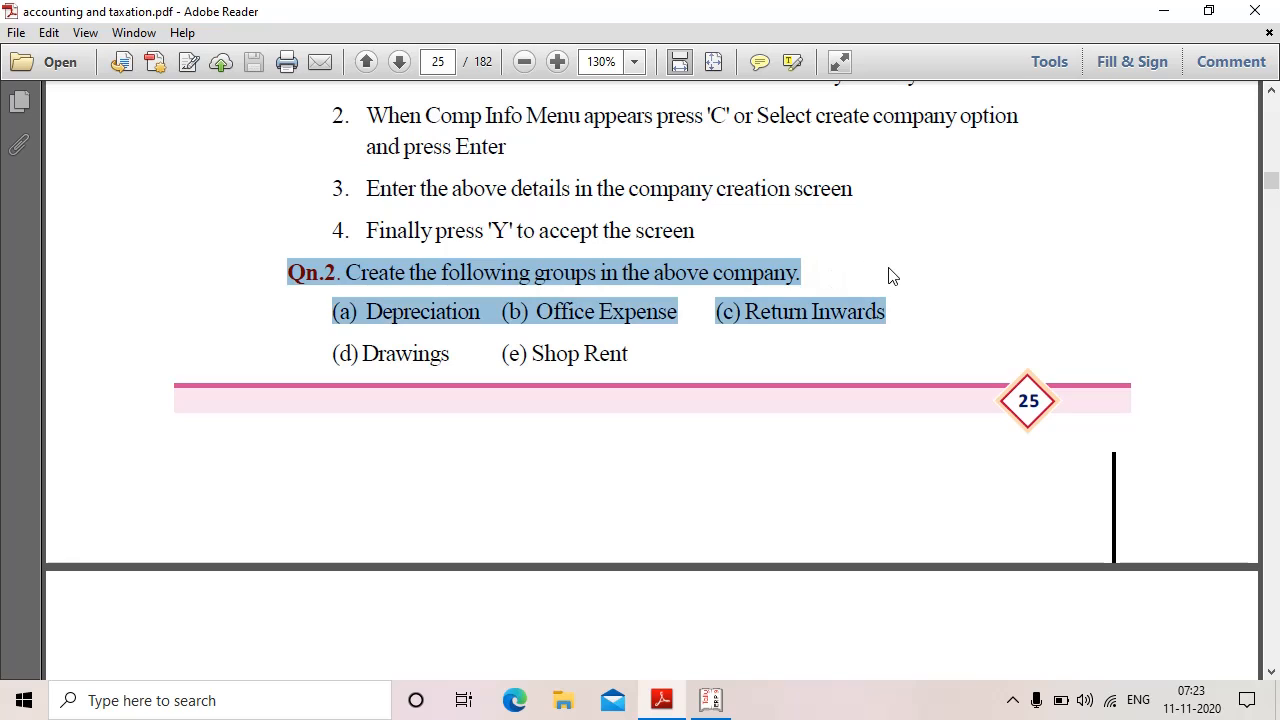
pyautogui.click(891, 275)
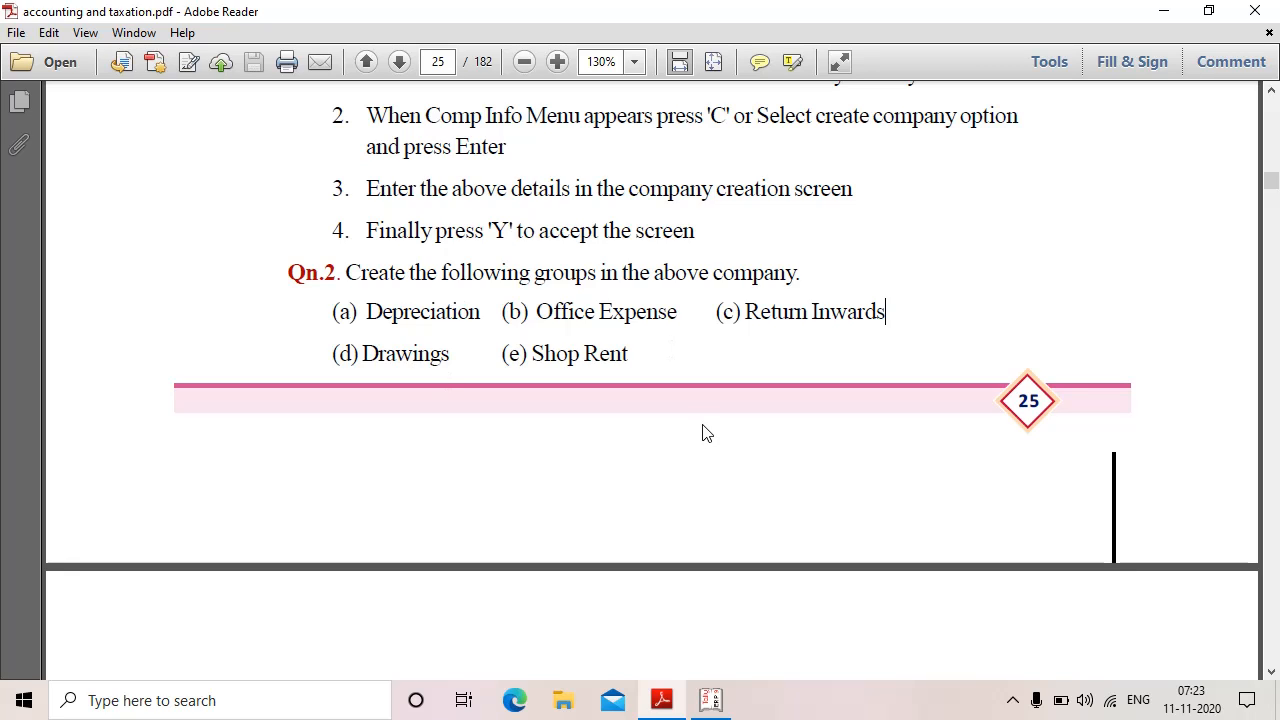
pyautogui.scroll(-1, 703, 428)
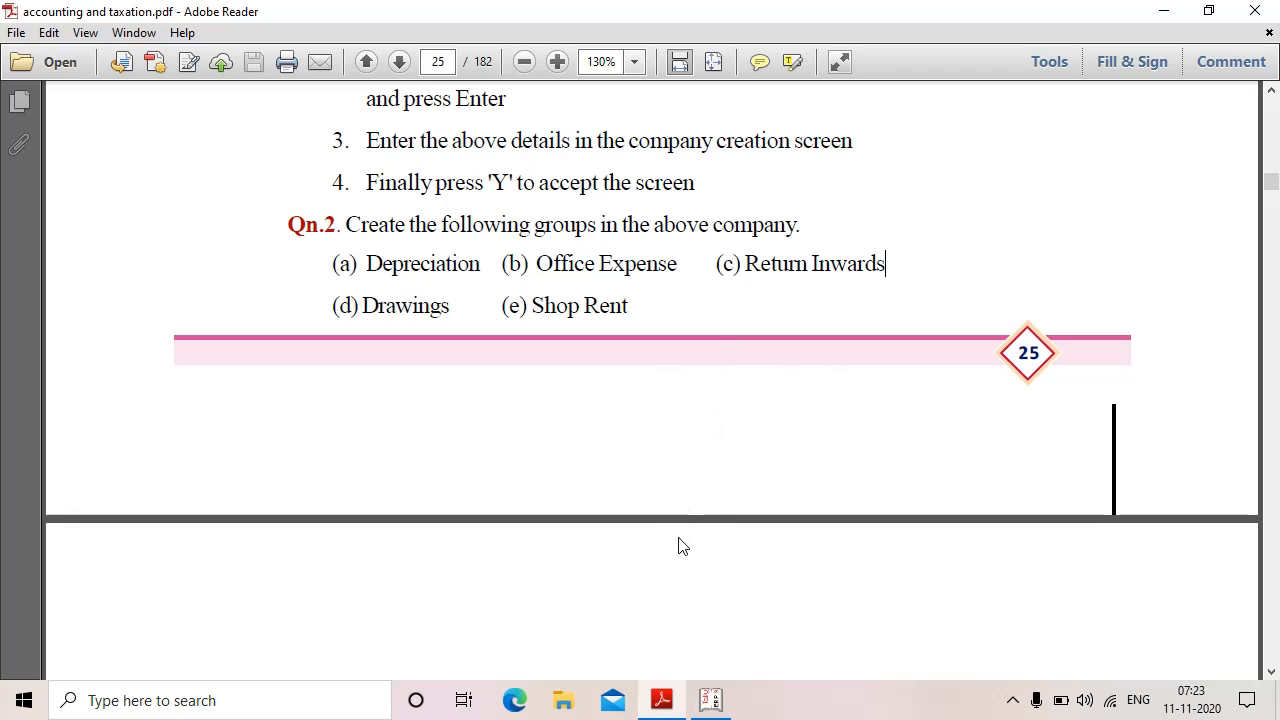
pyautogui.scroll(-10, 677, 529)
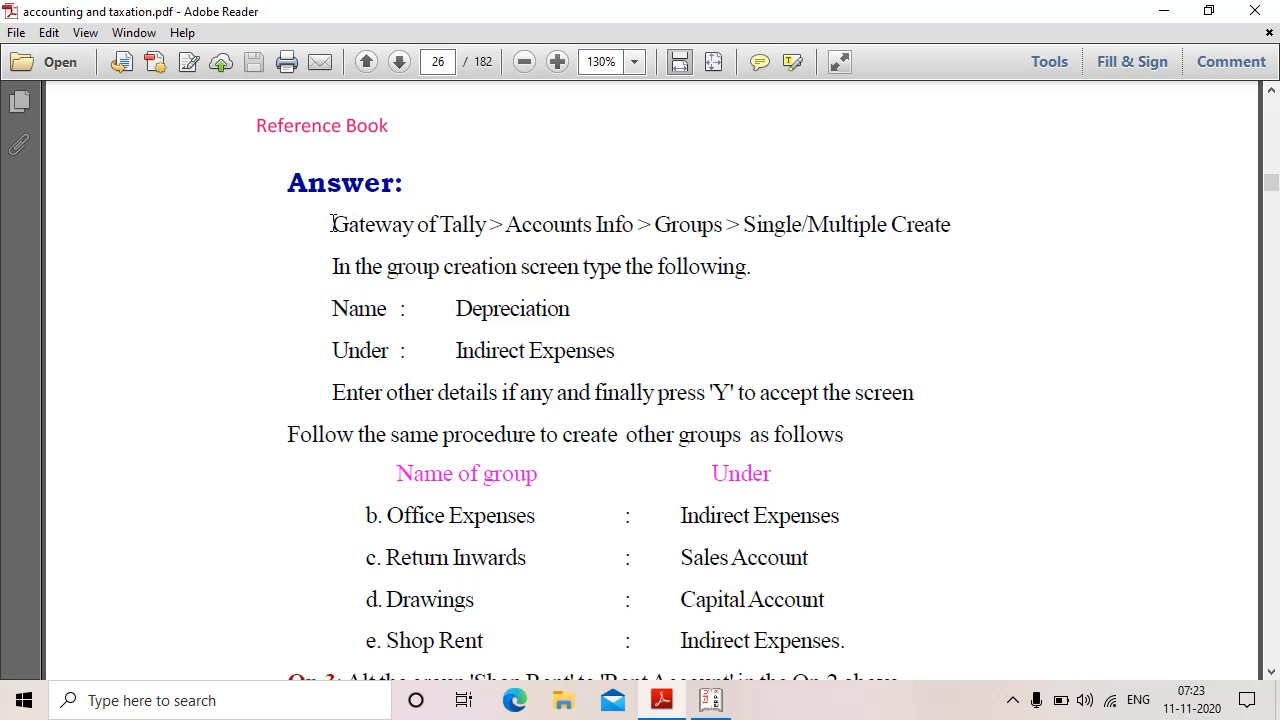
pyautogui.moveTo(332, 223); pyautogui.dragTo(953, 227)
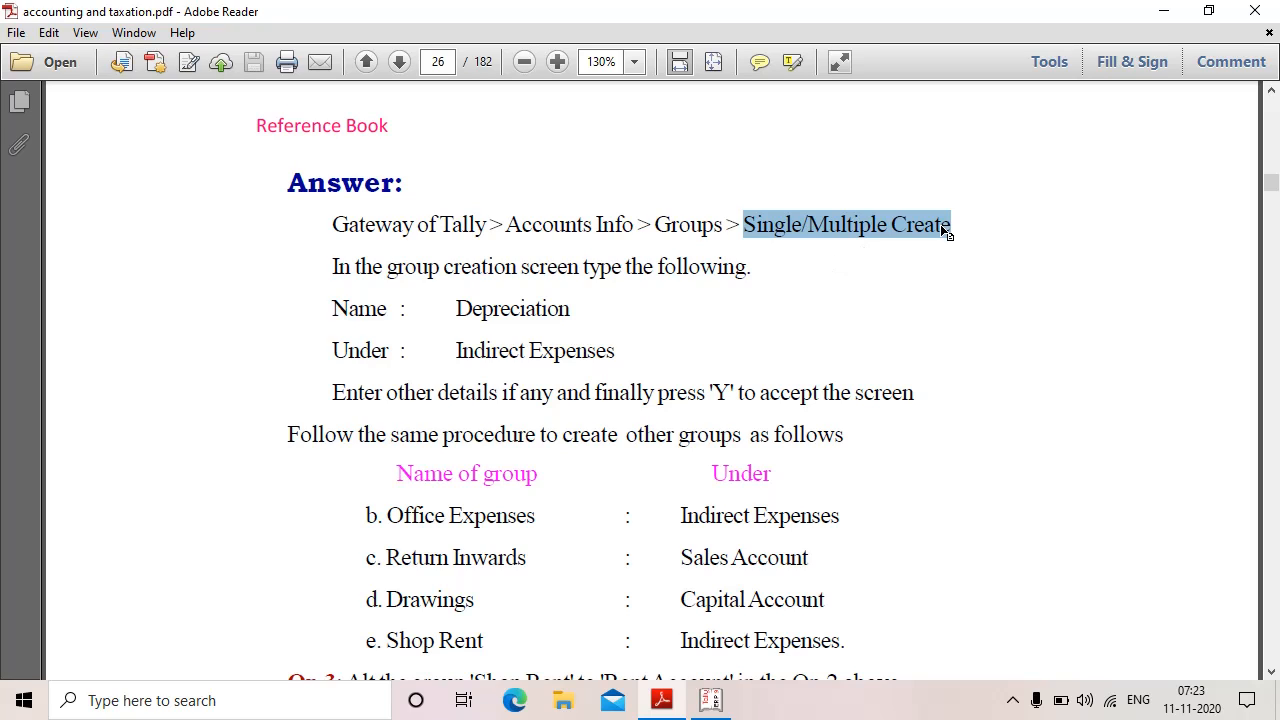
pyautogui.click(790, 285)
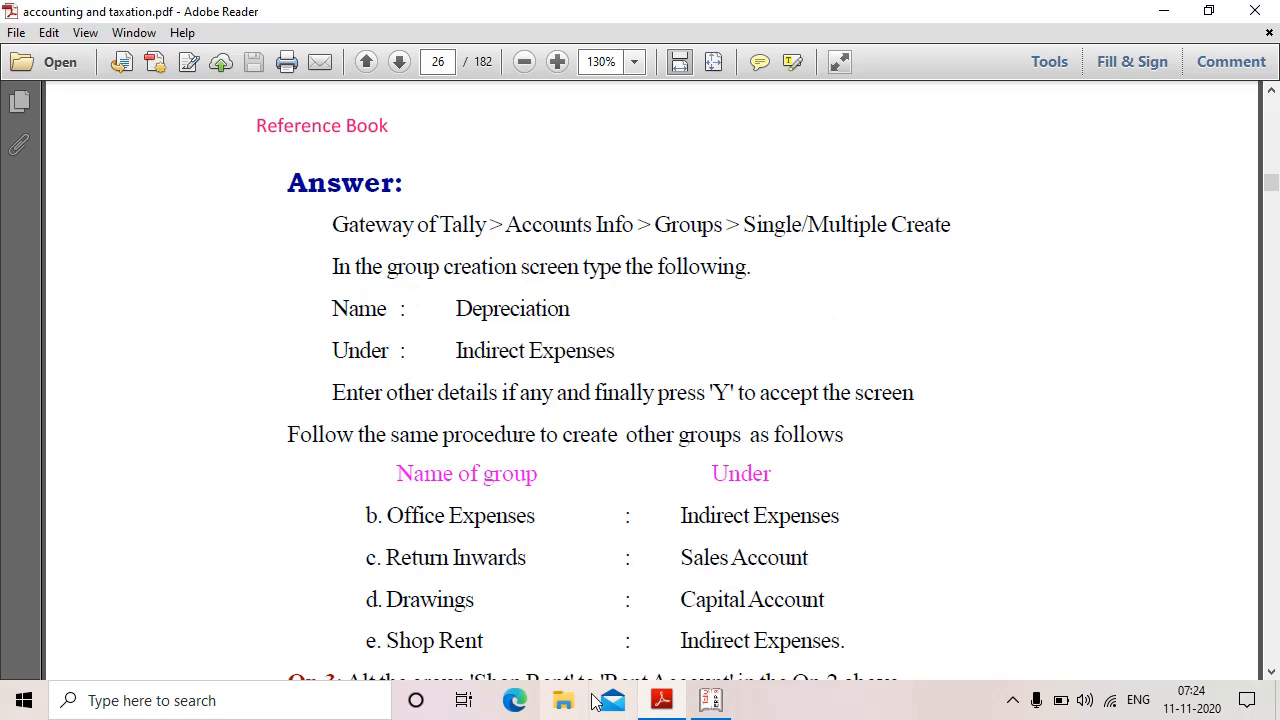
pyautogui.click(714, 704)
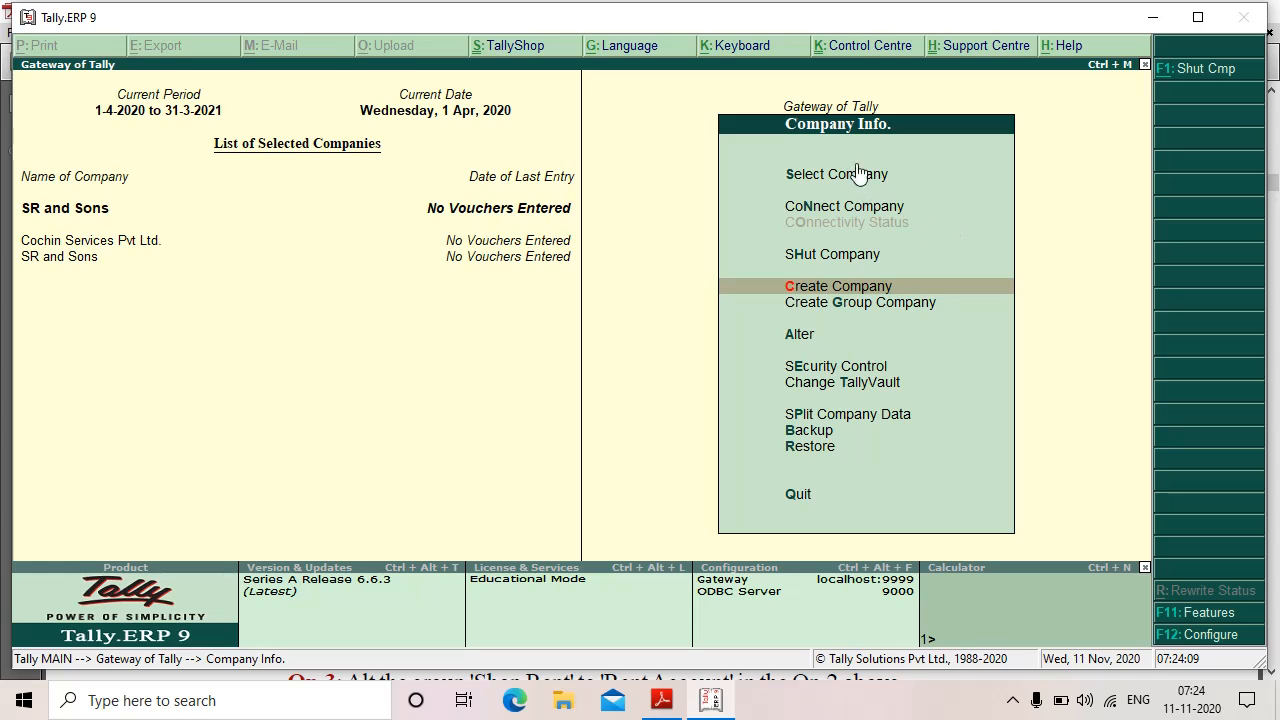
# Step: Open Accounts Info. > Groups > Single Group Create from Gateway of Tally, then check the PDF
pyautogui.click(847, 108)
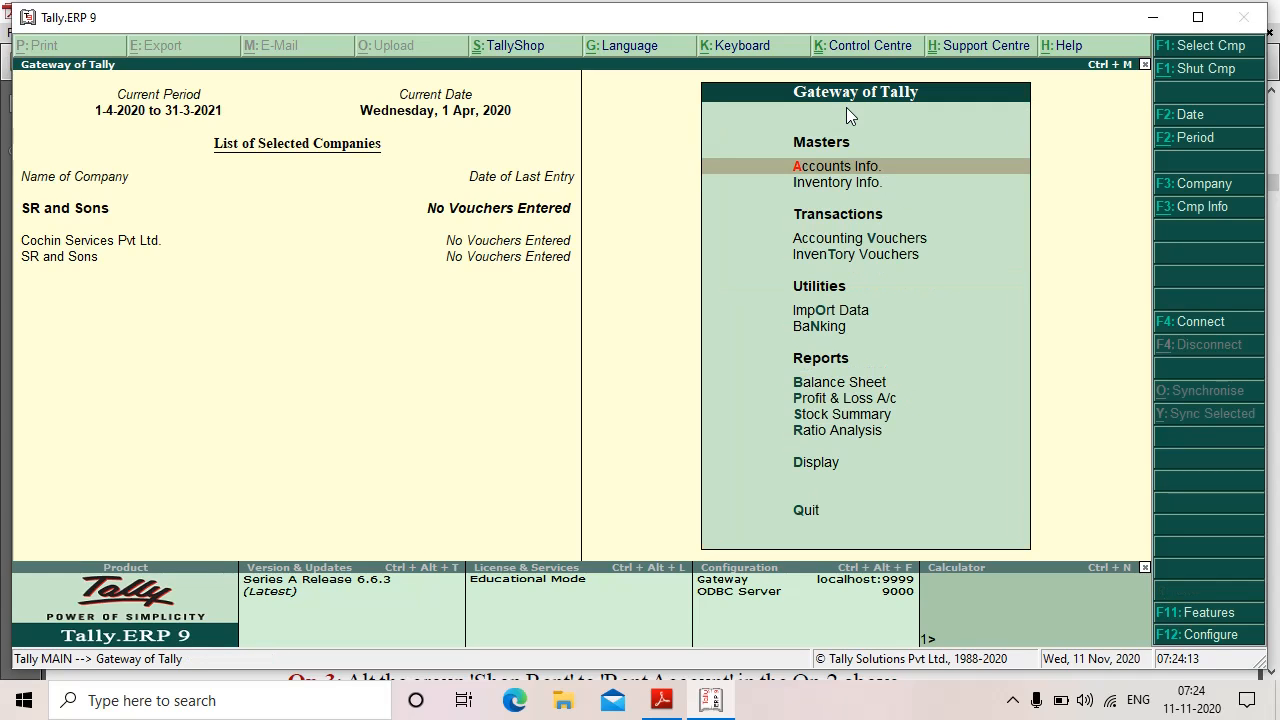
pyautogui.click(833, 168)
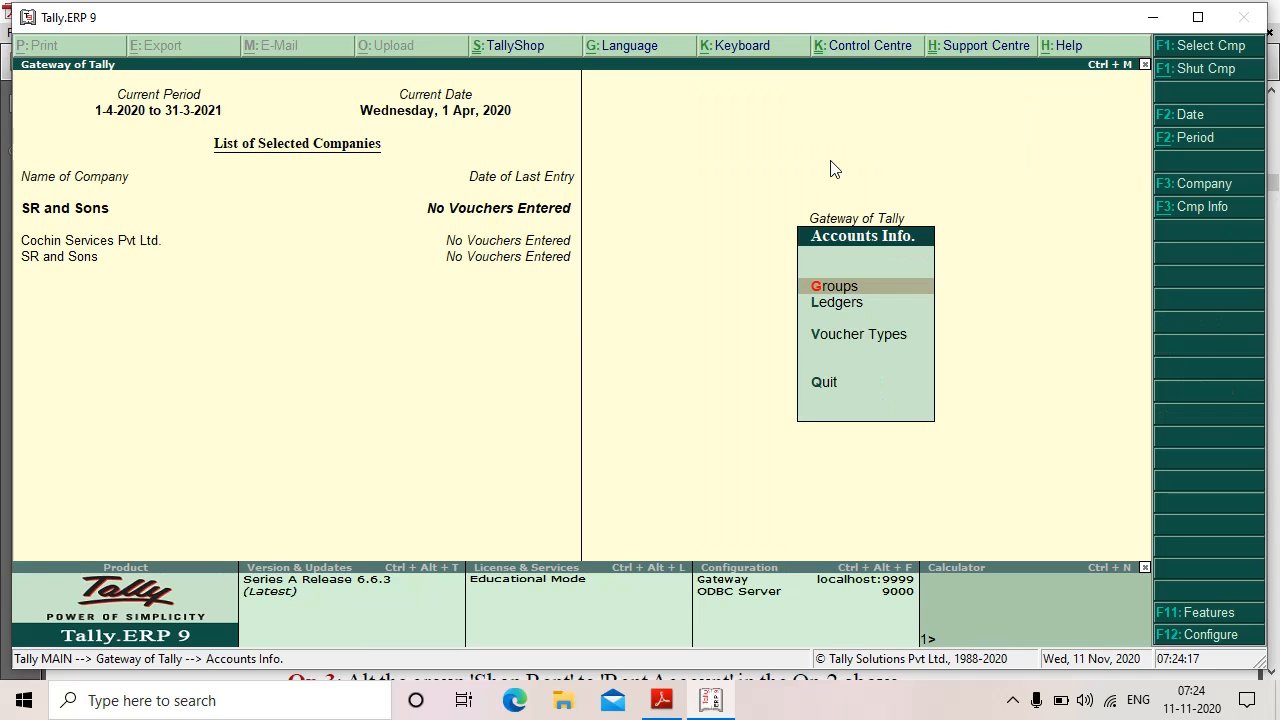
pyautogui.click(836, 290)
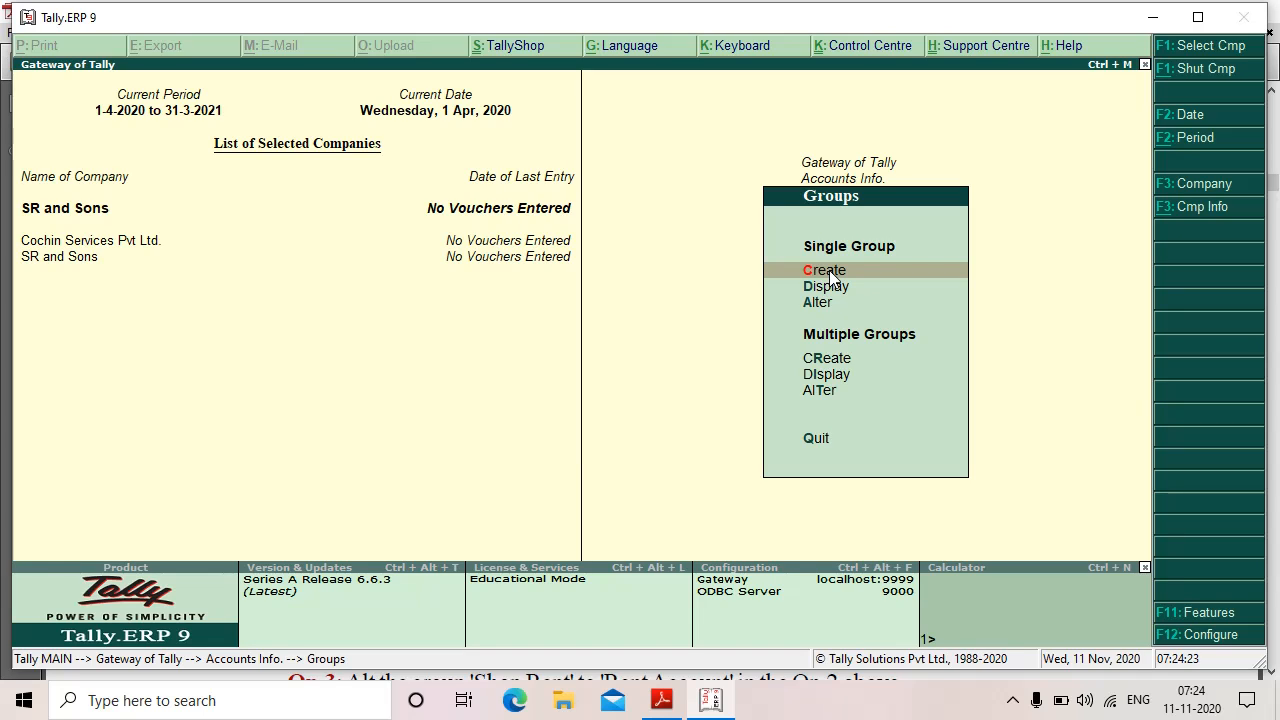
pyautogui.click(829, 270)
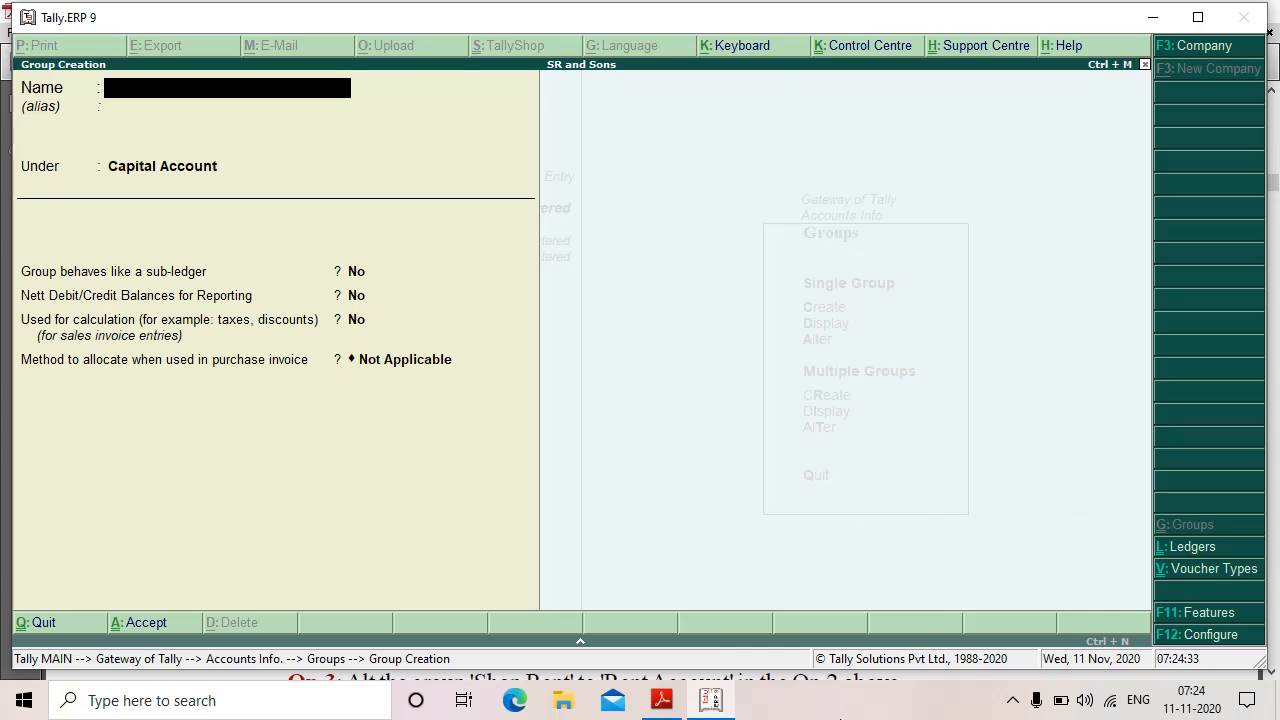
pyautogui.click(655, 700)
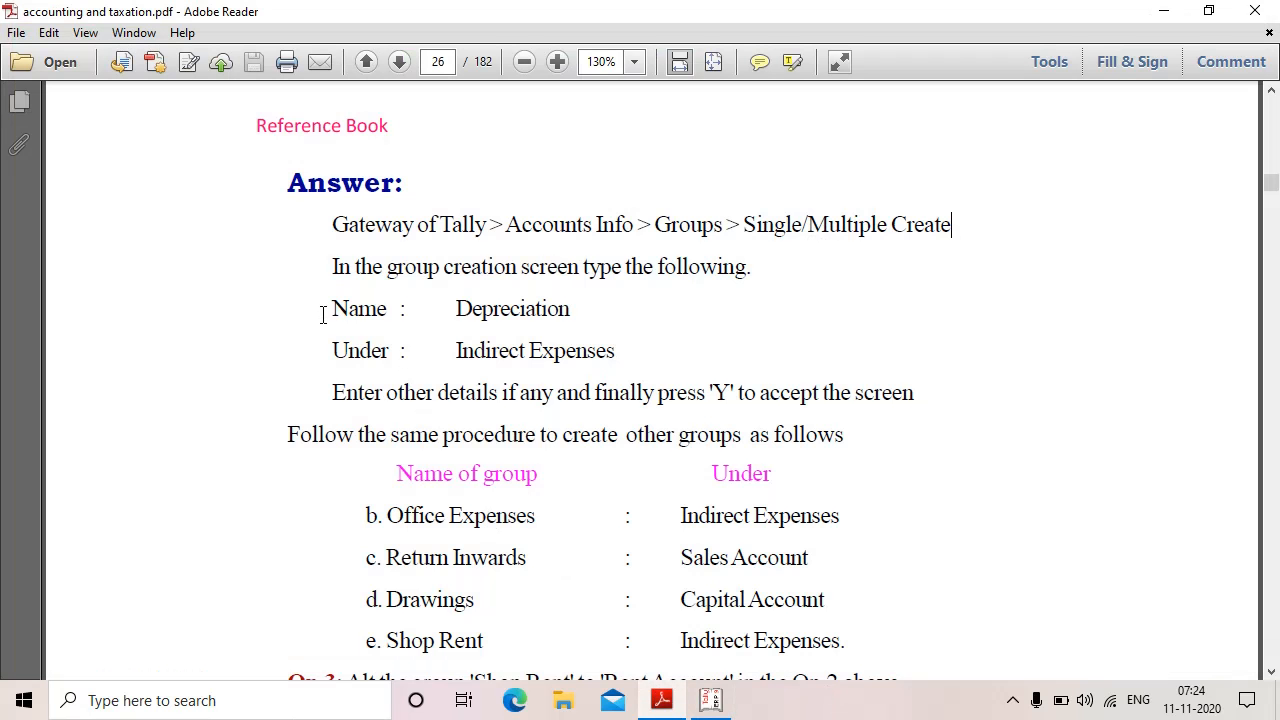
# Step: Look up the Depreciation group and its parent Indirect Expenses in the PDF, then return to Tally
pyautogui.moveTo(453, 310); pyautogui.dragTo(580, 310)
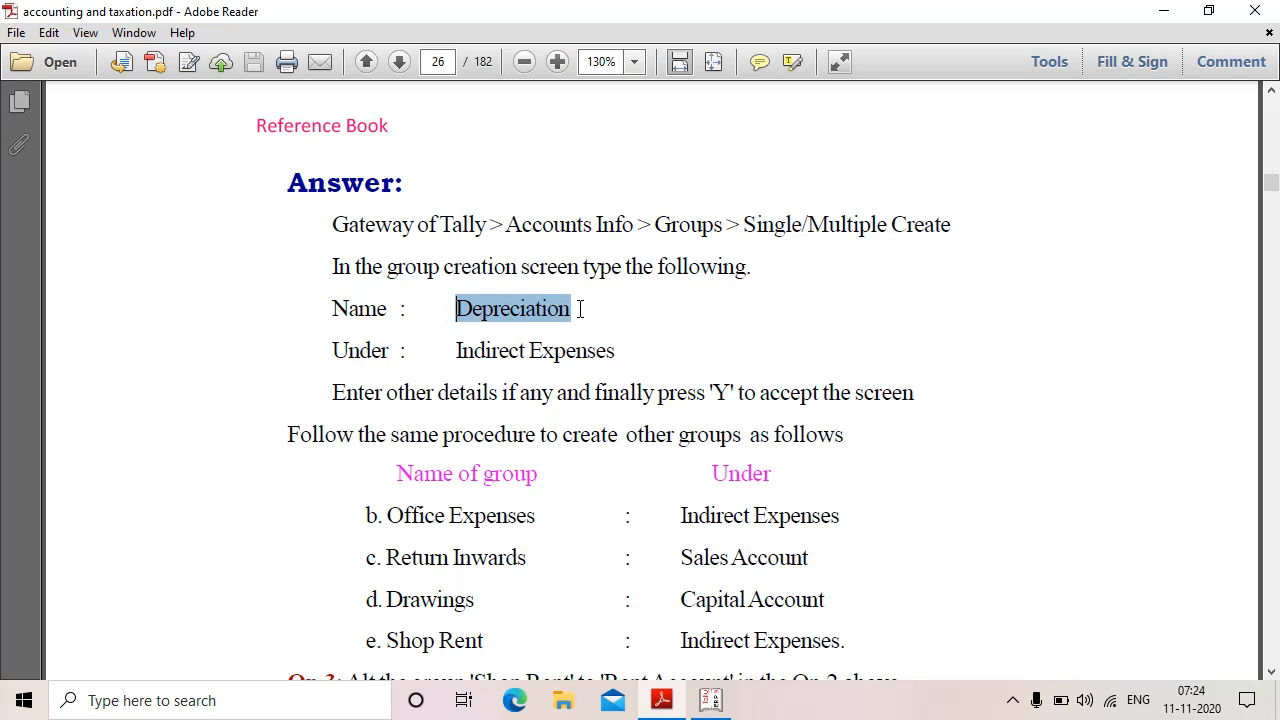
pyautogui.moveTo(451, 352); pyautogui.dragTo(638, 354)
pyautogui.click(724, 378)
pyautogui.scroll(-2, 811, 430)
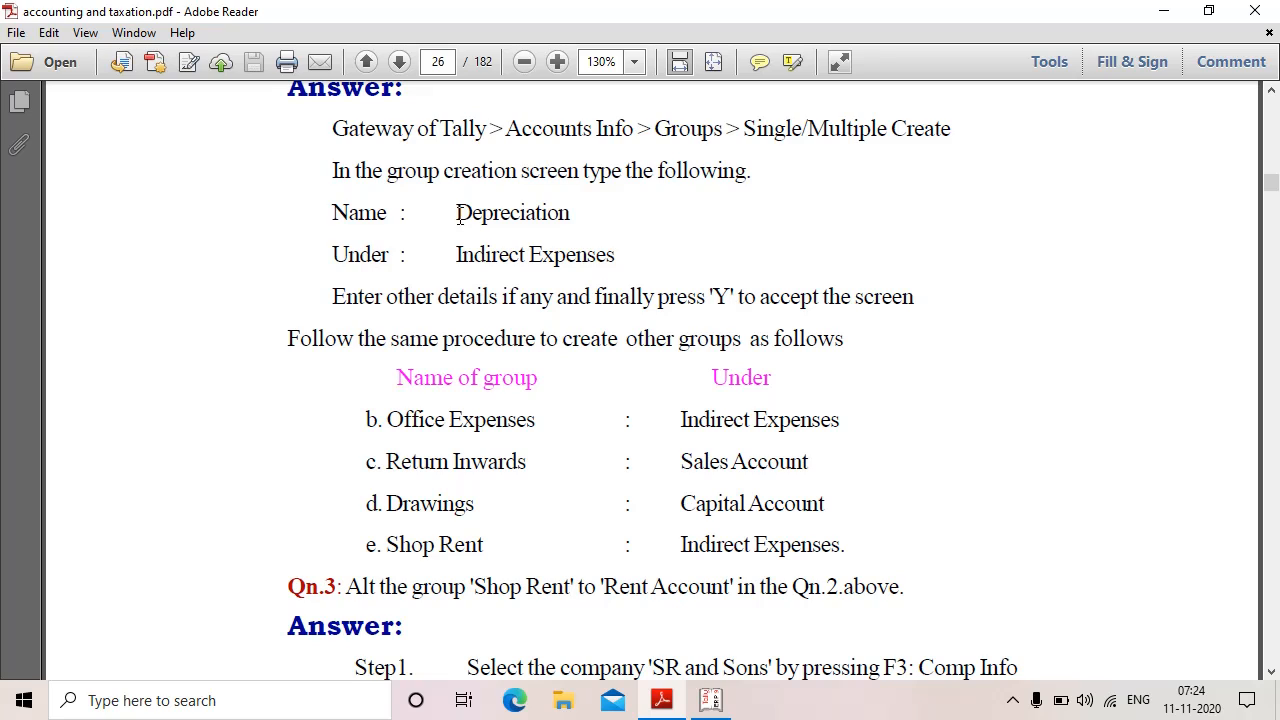
pyautogui.moveTo(457, 214); pyautogui.dragTo(613, 221)
pyautogui.click(639, 229)
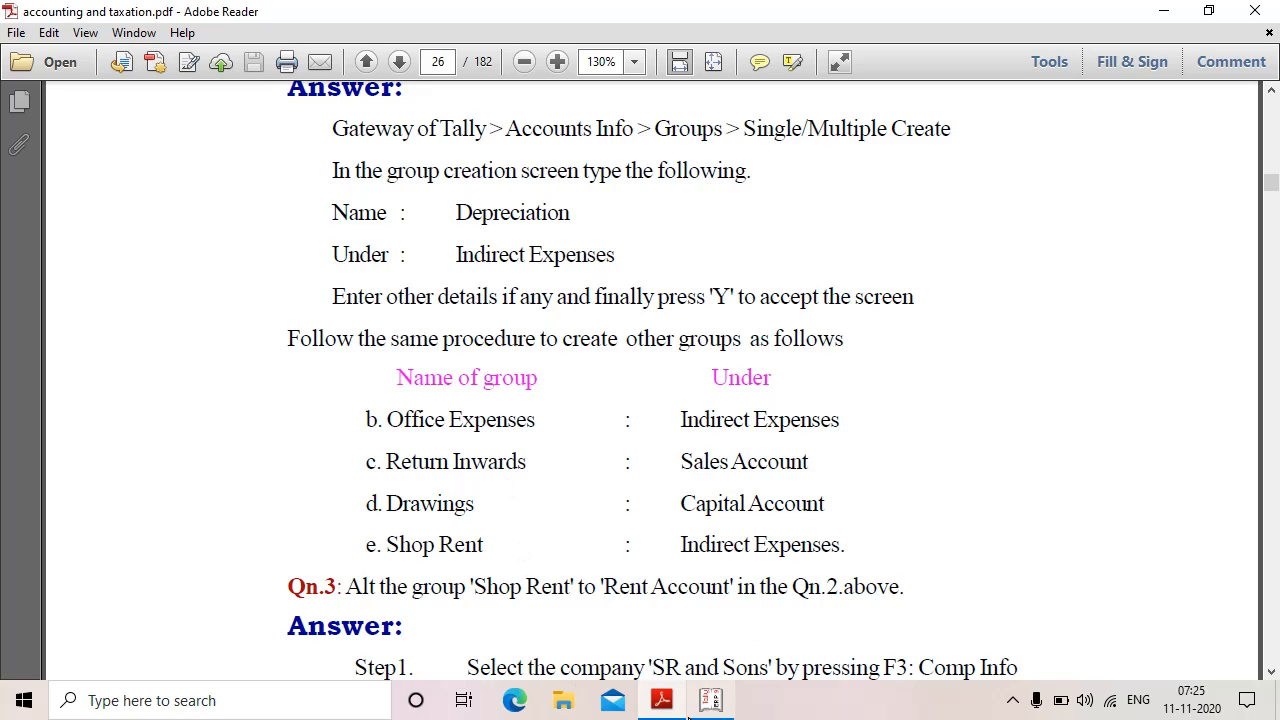
pyautogui.click(660, 702)
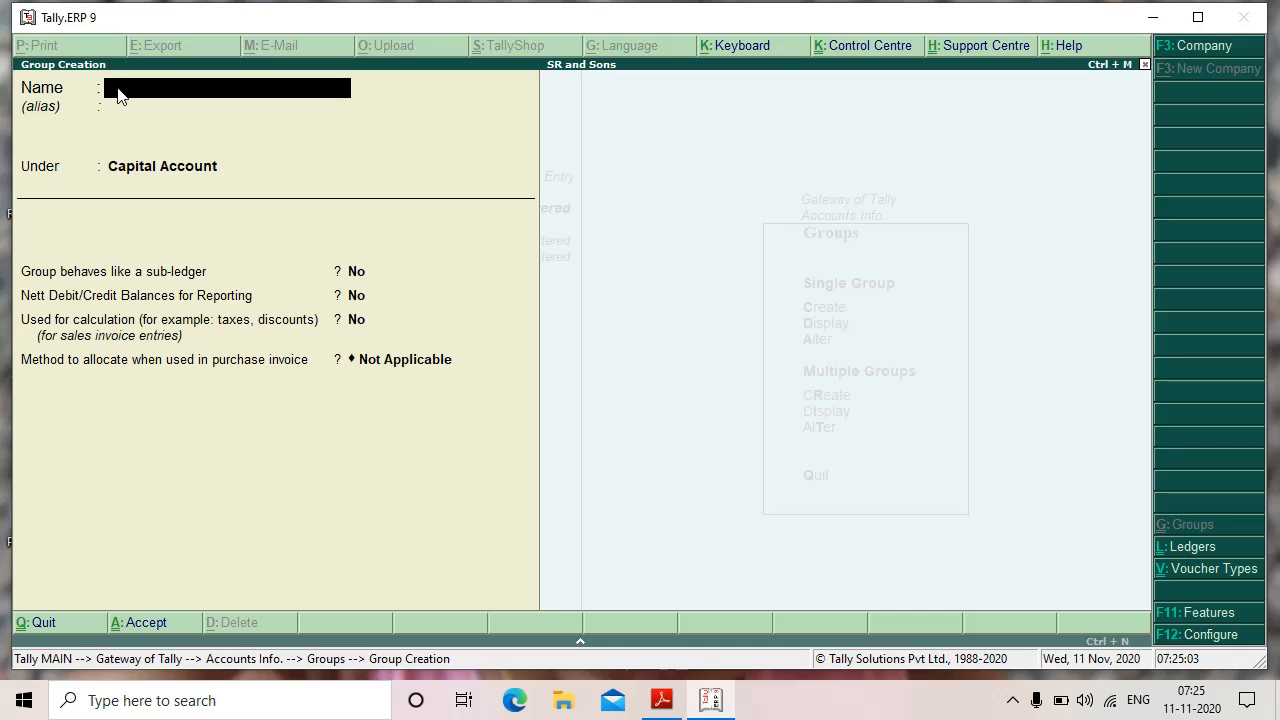
# Step: Name the group Depreciation, set Under to Indirect Expenses, and save it
pyautogui.write('Depreciation')
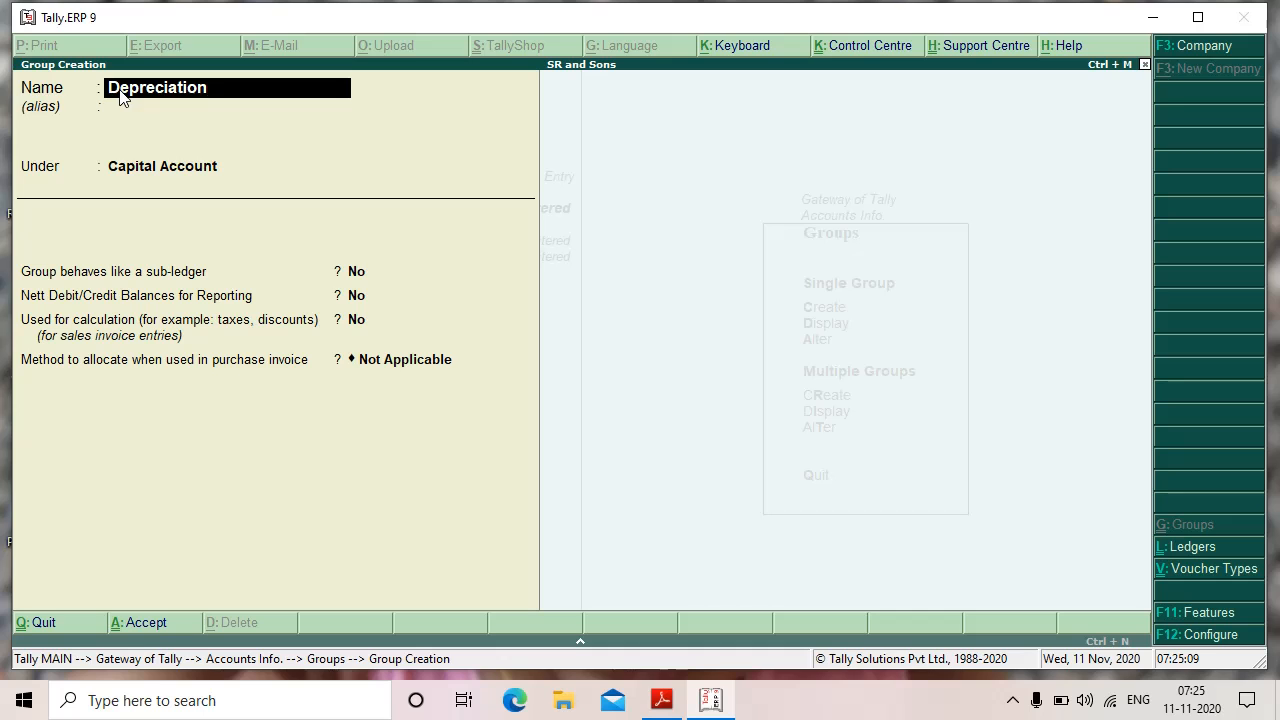
pyautogui.press('Return')
pyautogui.press('Return')
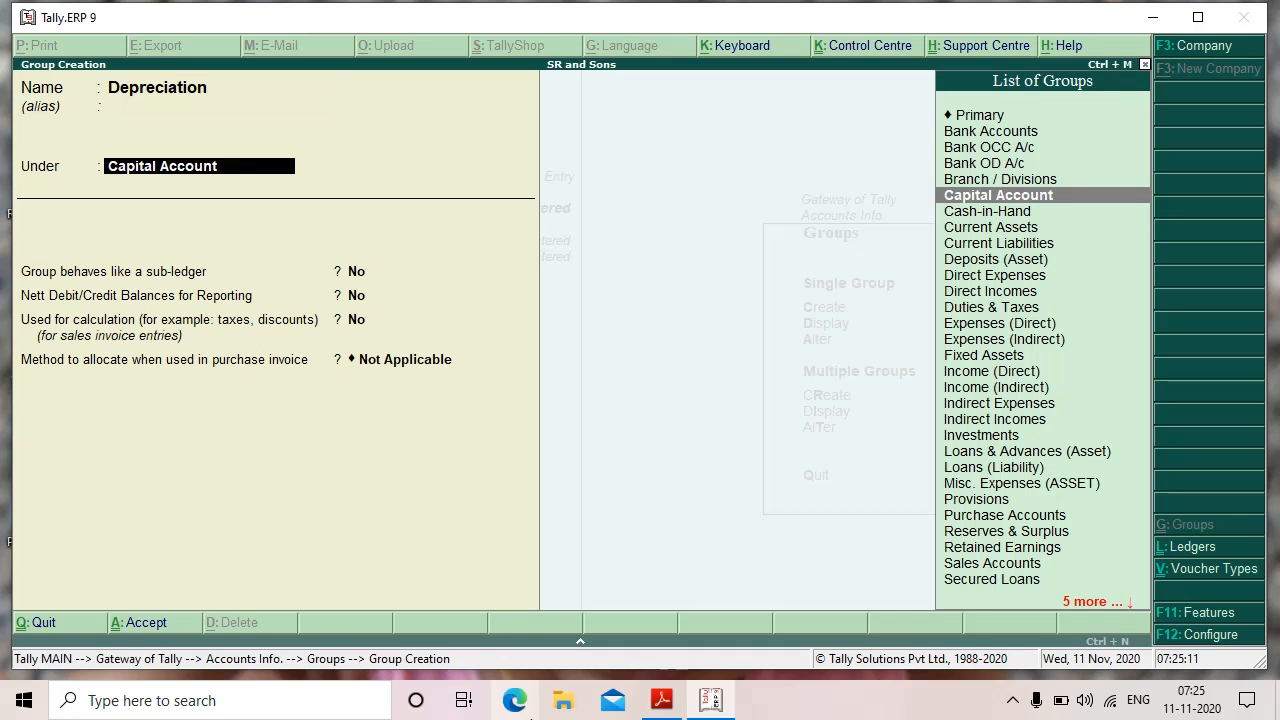
pyautogui.click(633, 662)
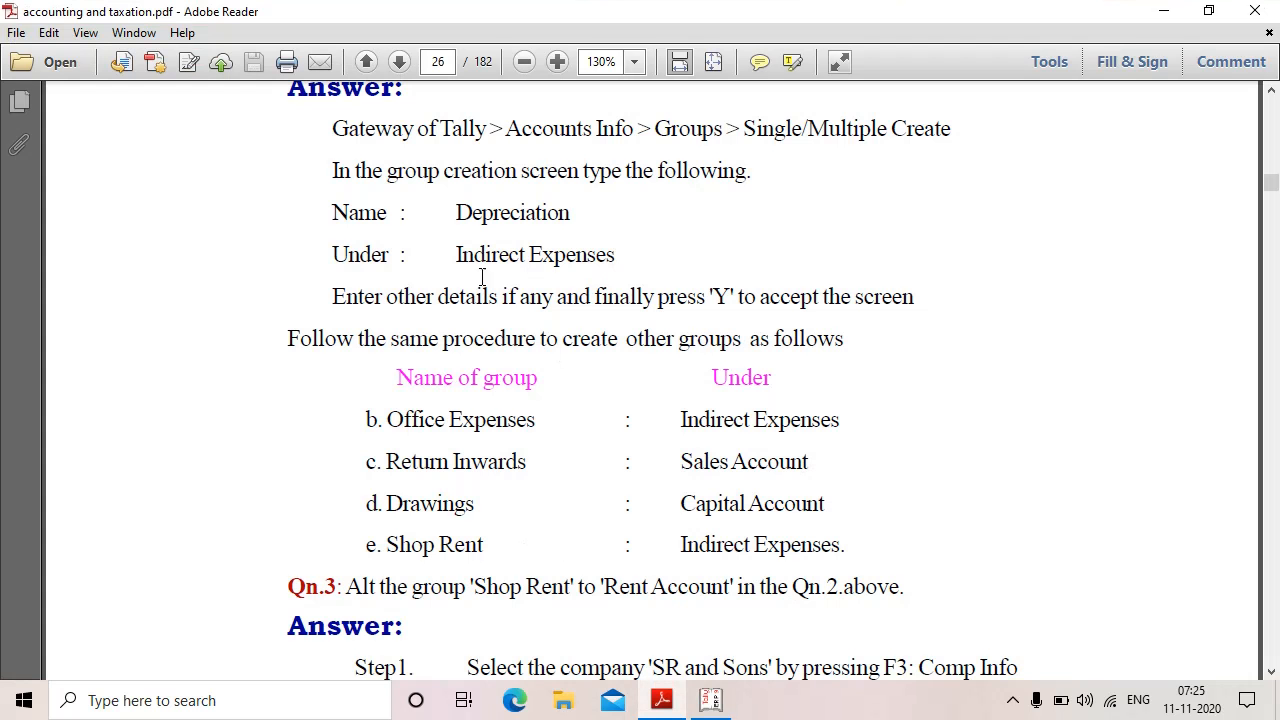
pyautogui.moveTo(457, 254); pyautogui.dragTo(756, 297)
pyautogui.click(726, 708)
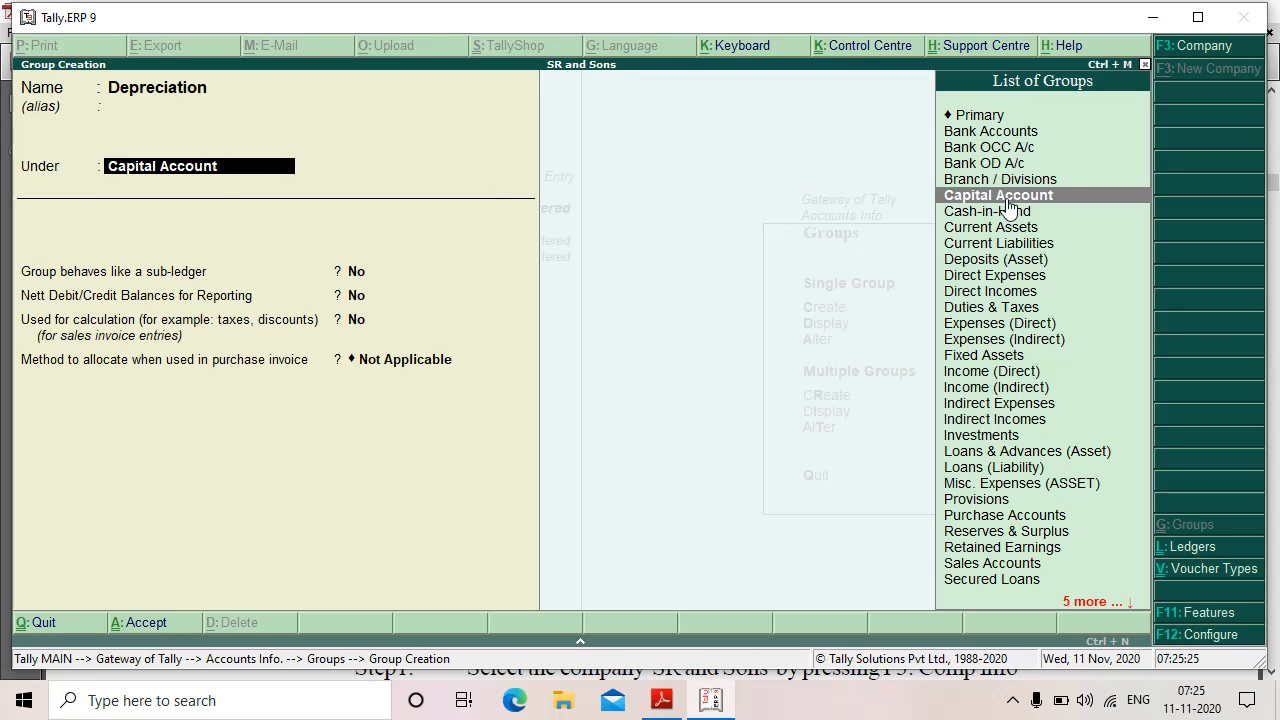
pyautogui.click(967, 405)
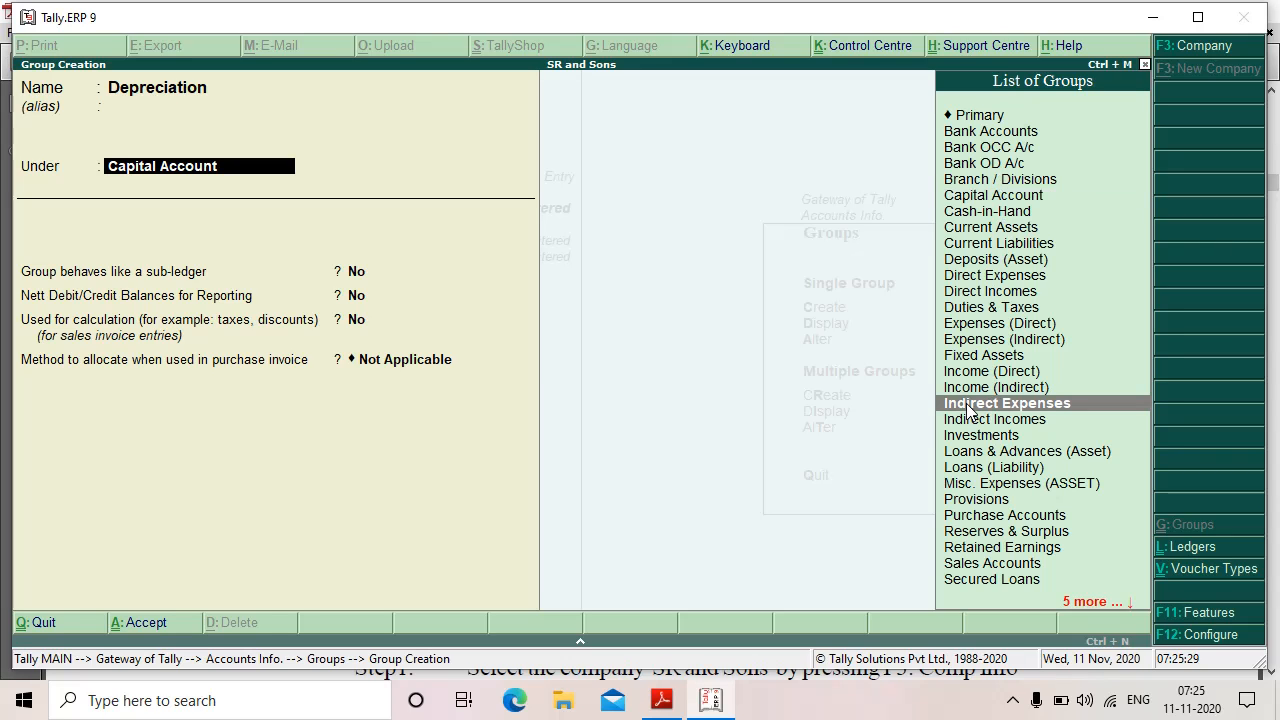
pyautogui.click(967, 405)
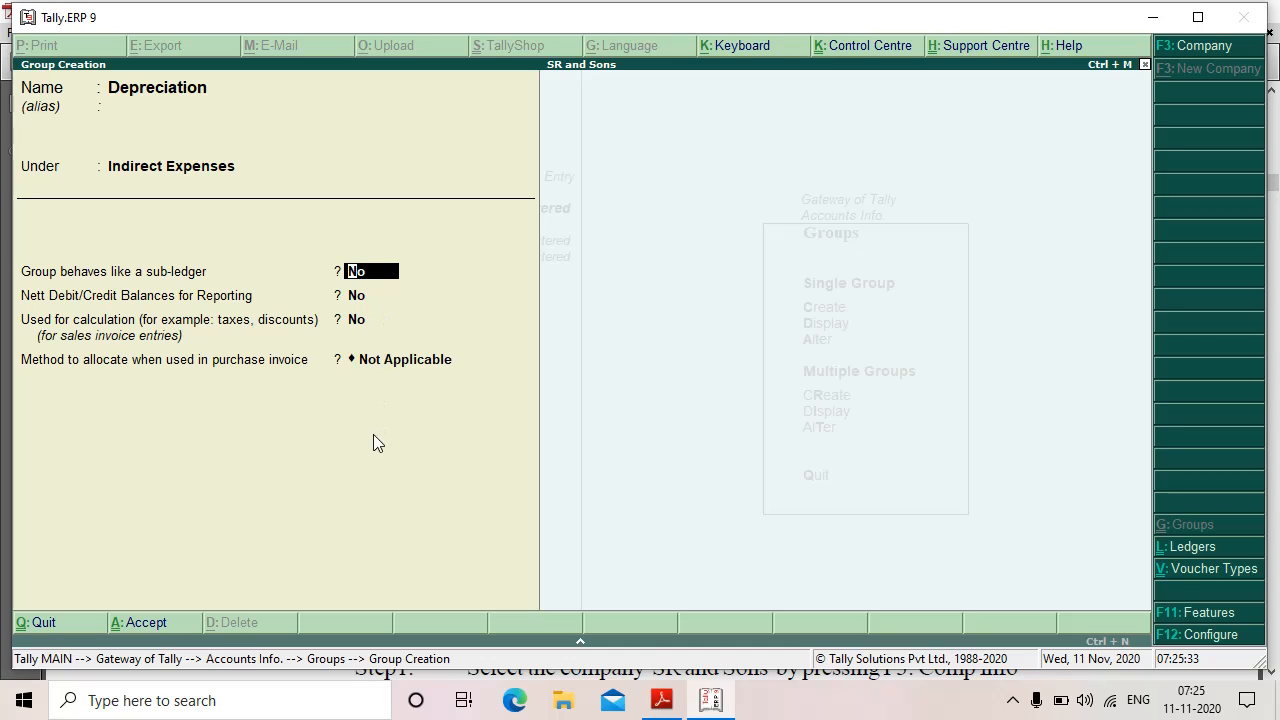
pyautogui.press('Return')
pyautogui.press('Return')
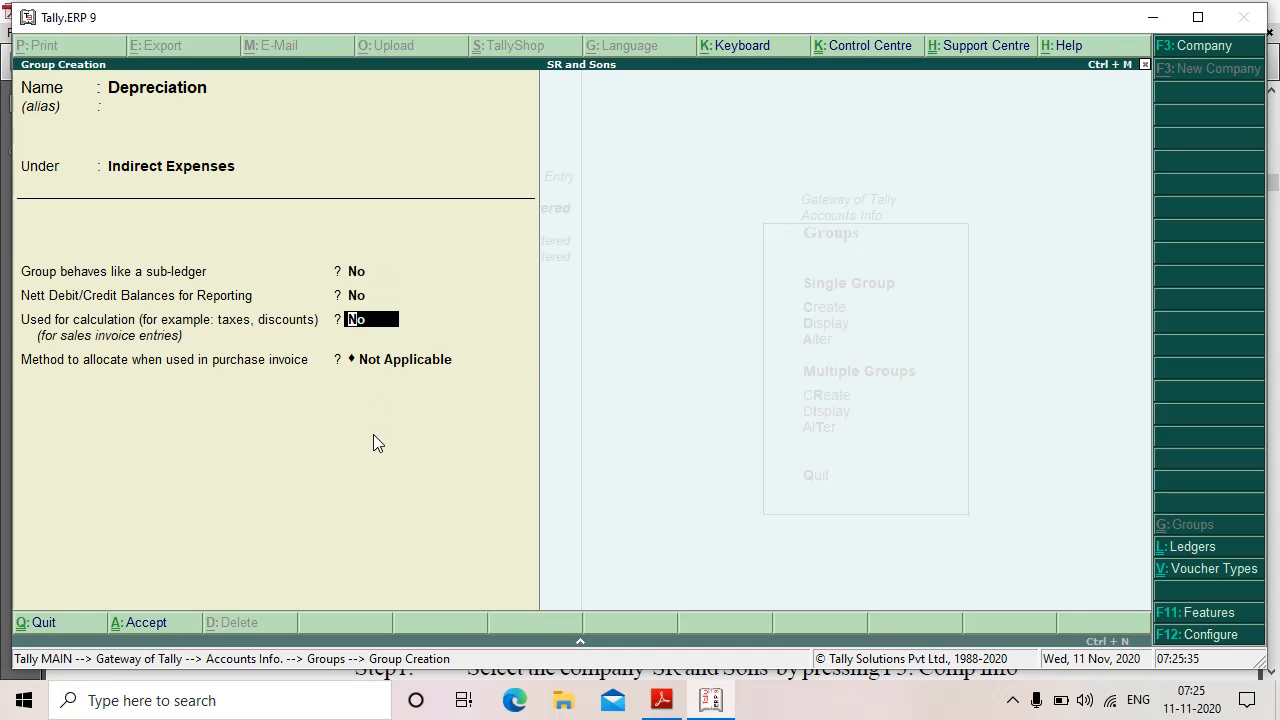
pyautogui.press('Return')
pyautogui.press('Return')
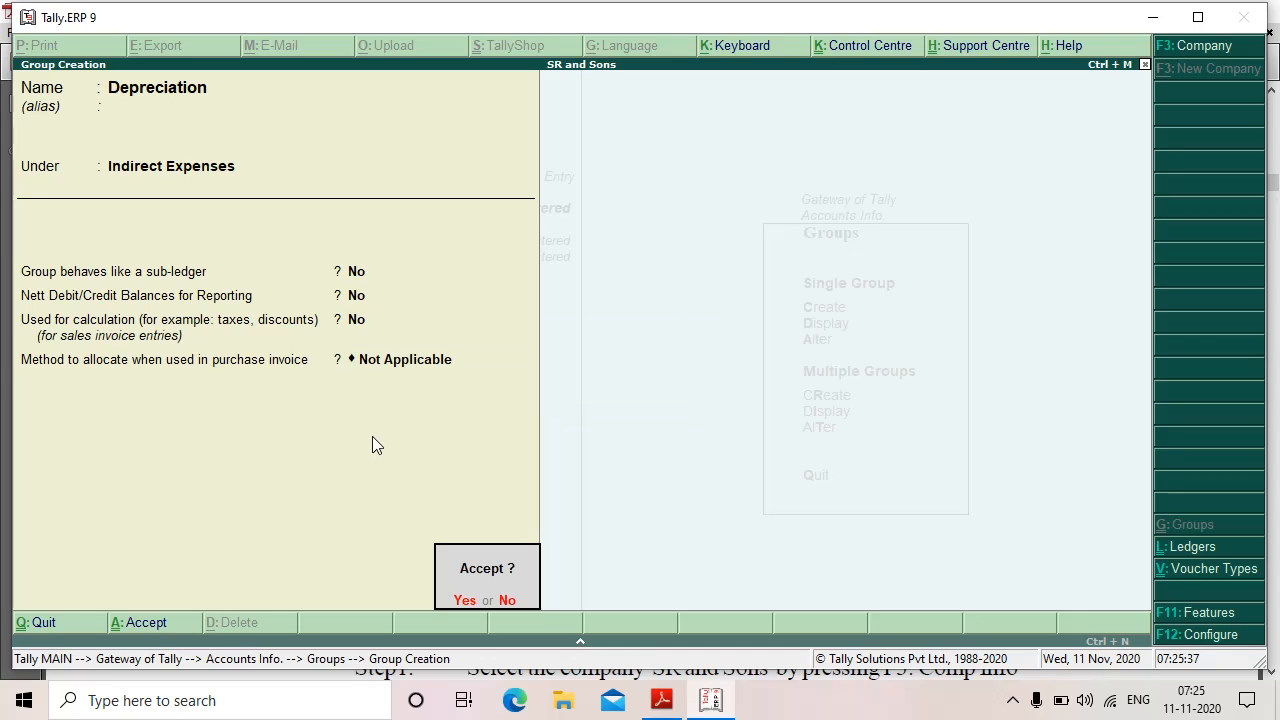
pyautogui.click(465, 602)
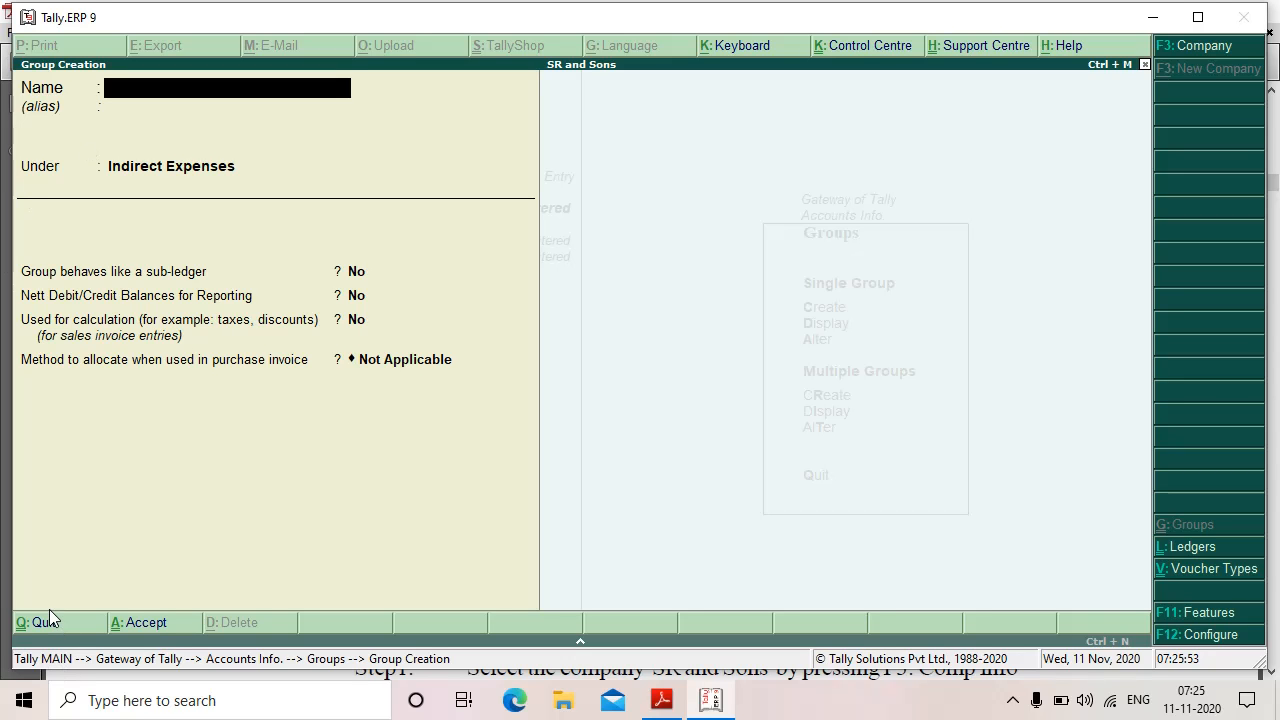
# Step: Find Office Expenses under Indirect Expenses in the exercise PDF's group table
pyautogui.click(658, 706)
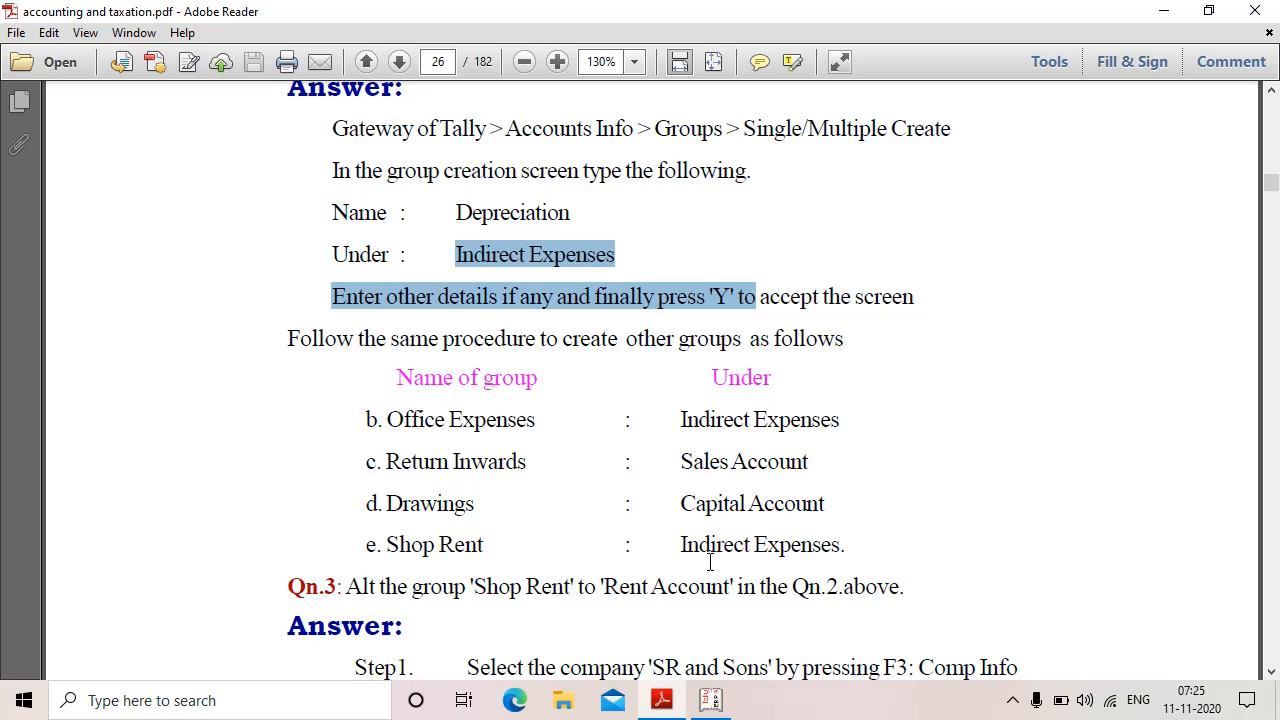
pyautogui.scroll(-1, 710, 563)
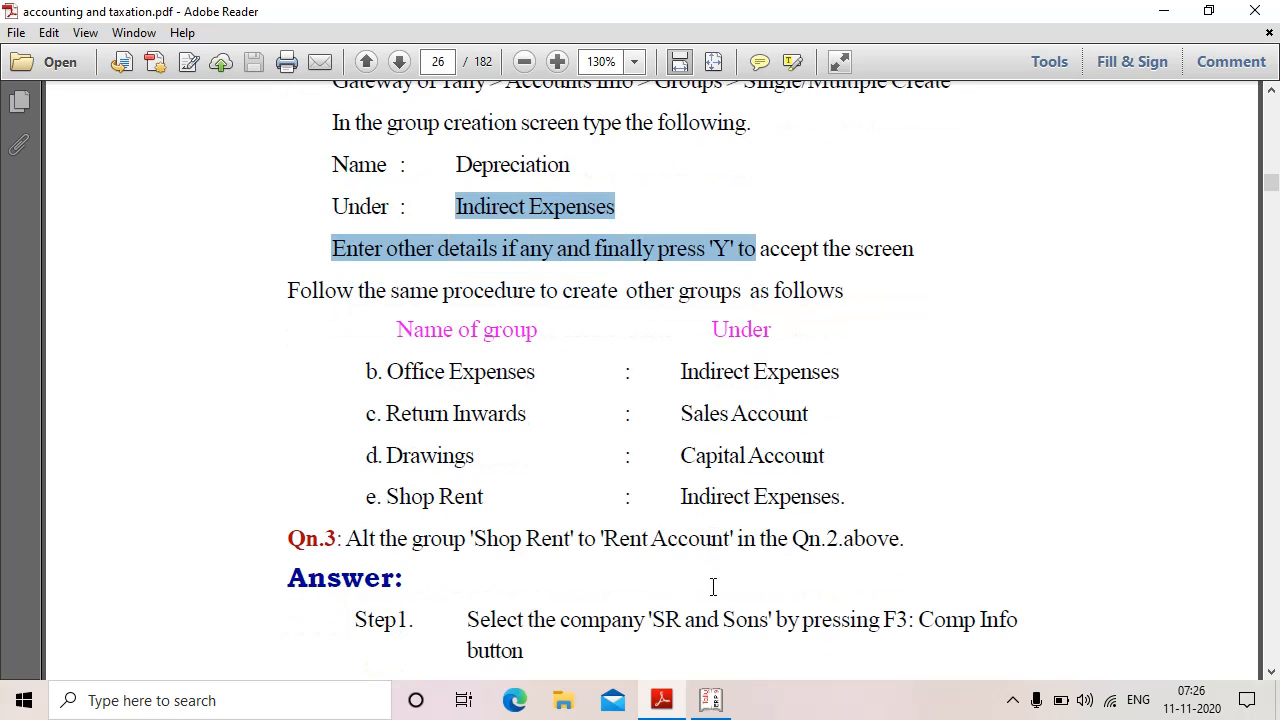
pyautogui.moveTo(388, 371); pyautogui.dragTo(540, 372)
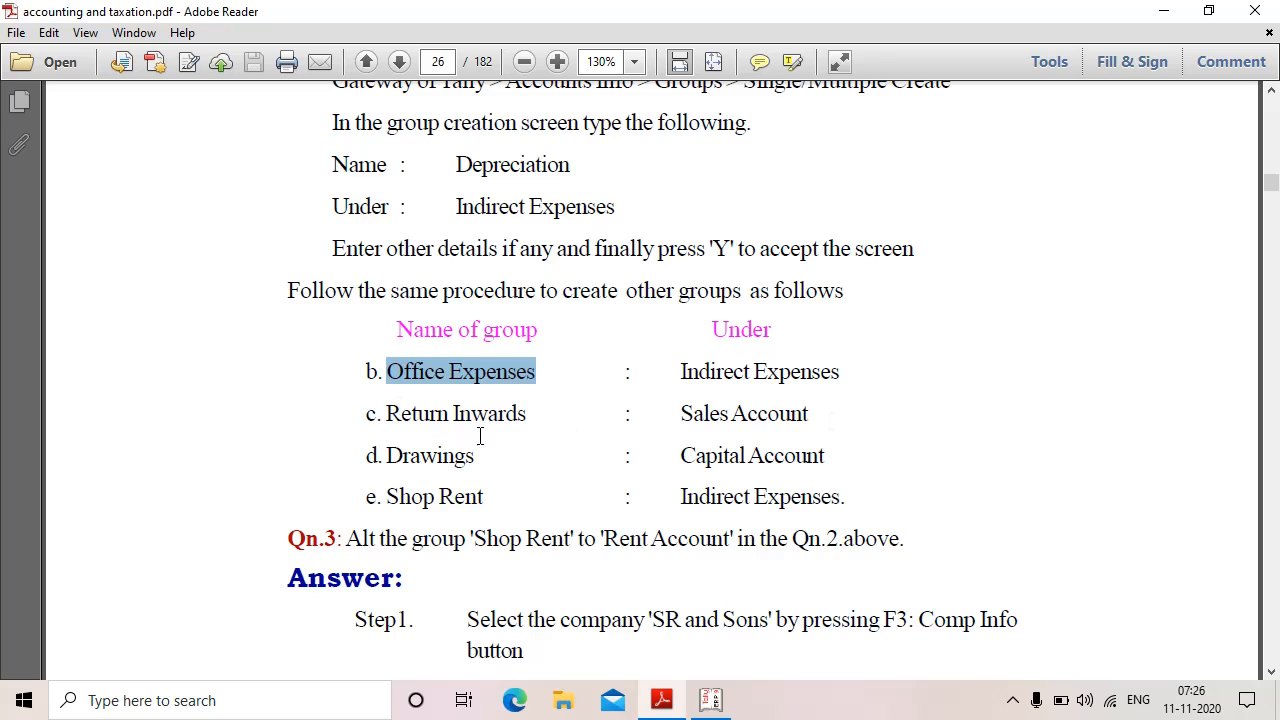
pyautogui.click(558, 418)
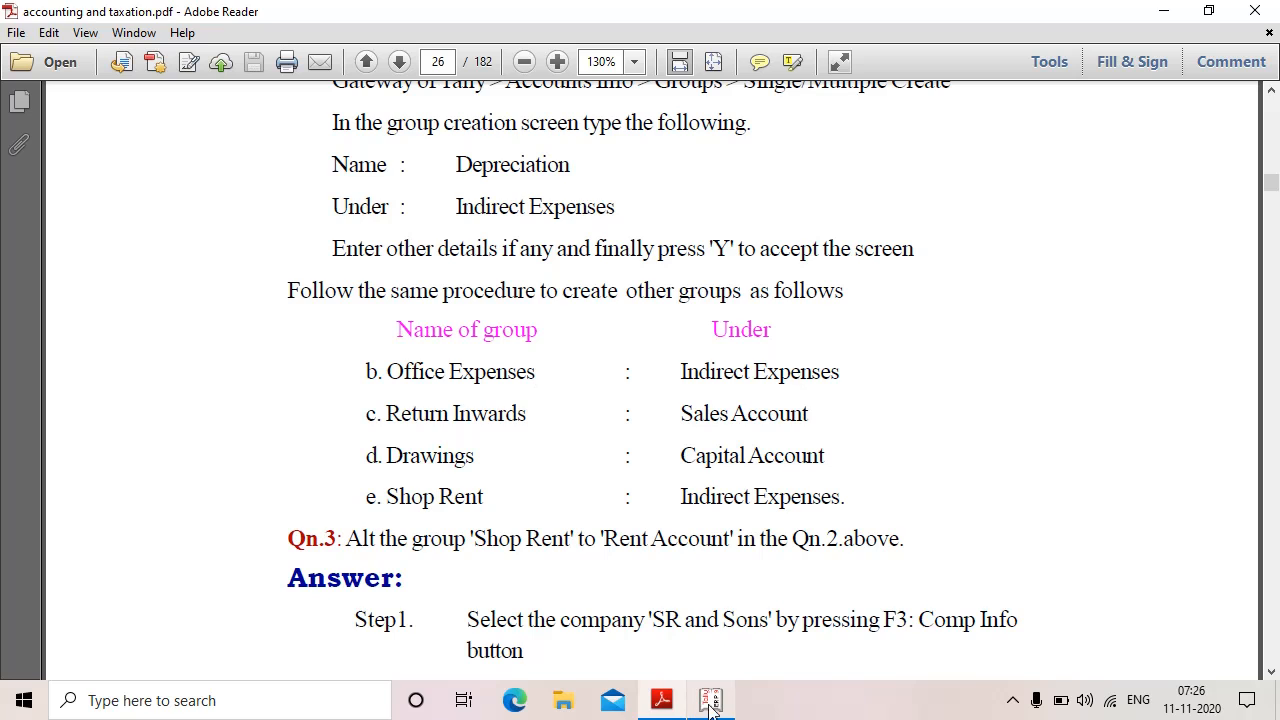
# Step: Create and save the group Office Expenses, keeping Indirect Expenses as its parent
pyautogui.moveTo(672, 710)
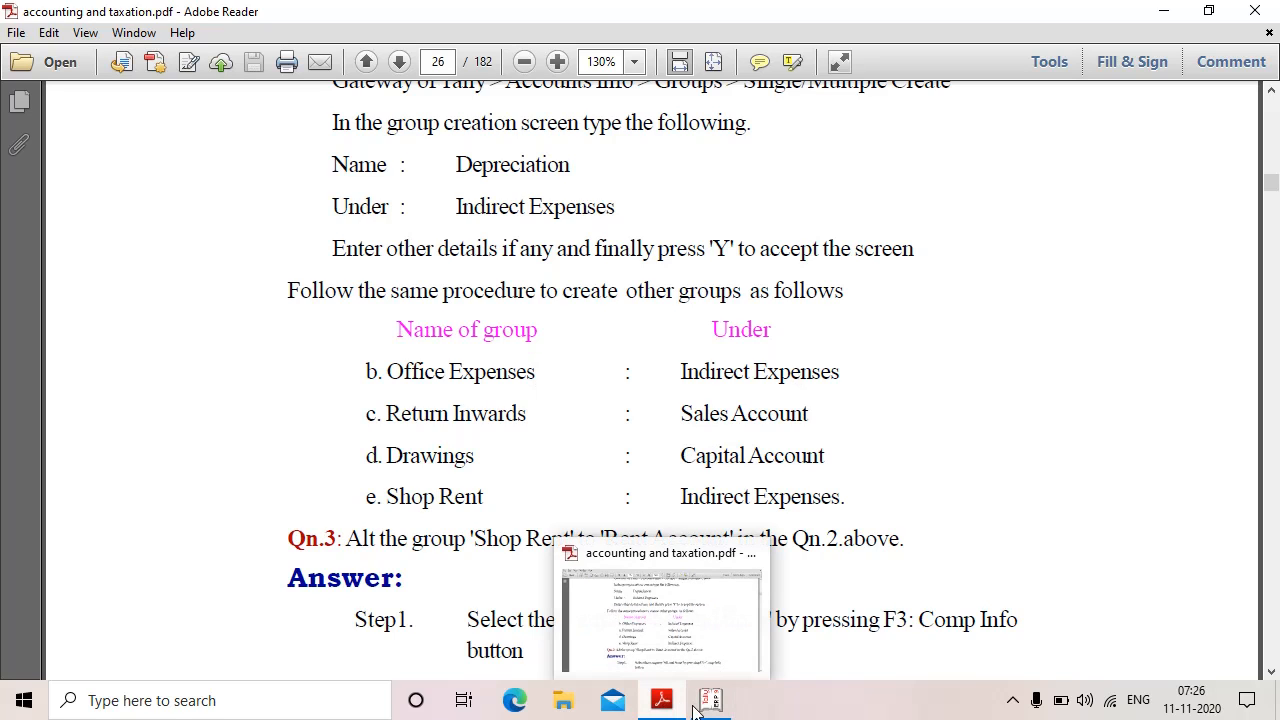
pyautogui.click(712, 700)
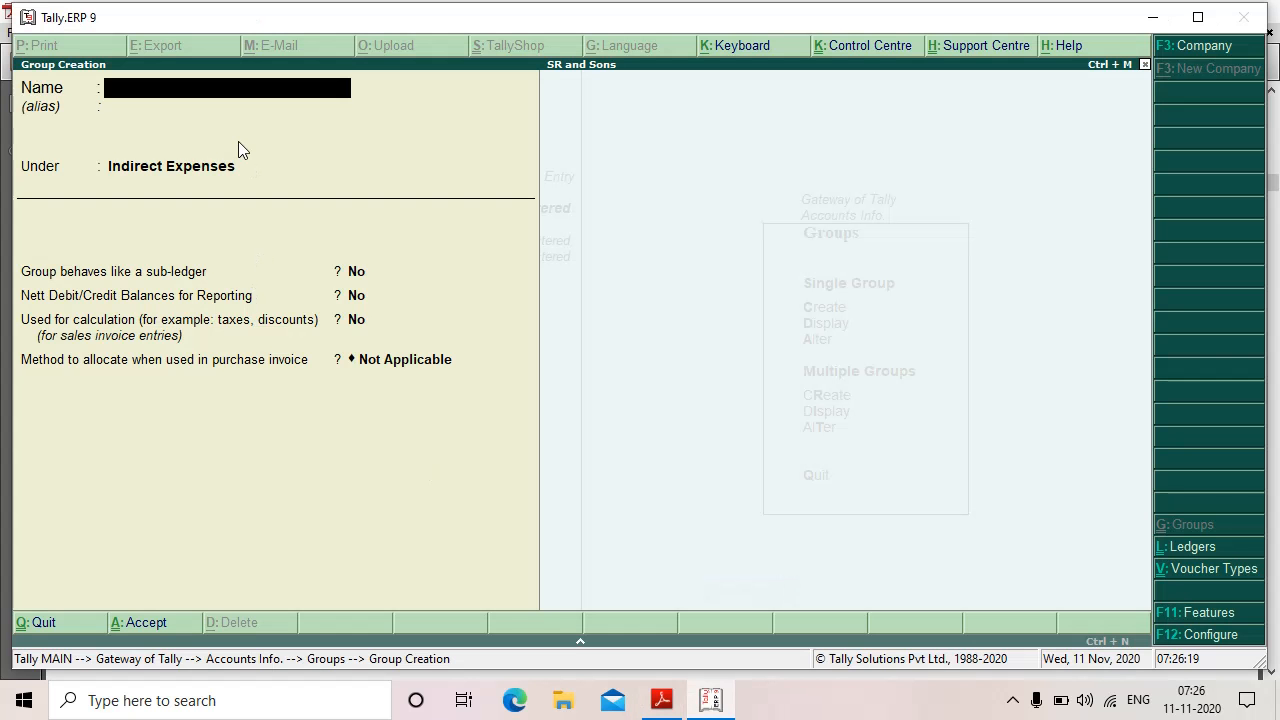
pyautogui.write('Office Expe')
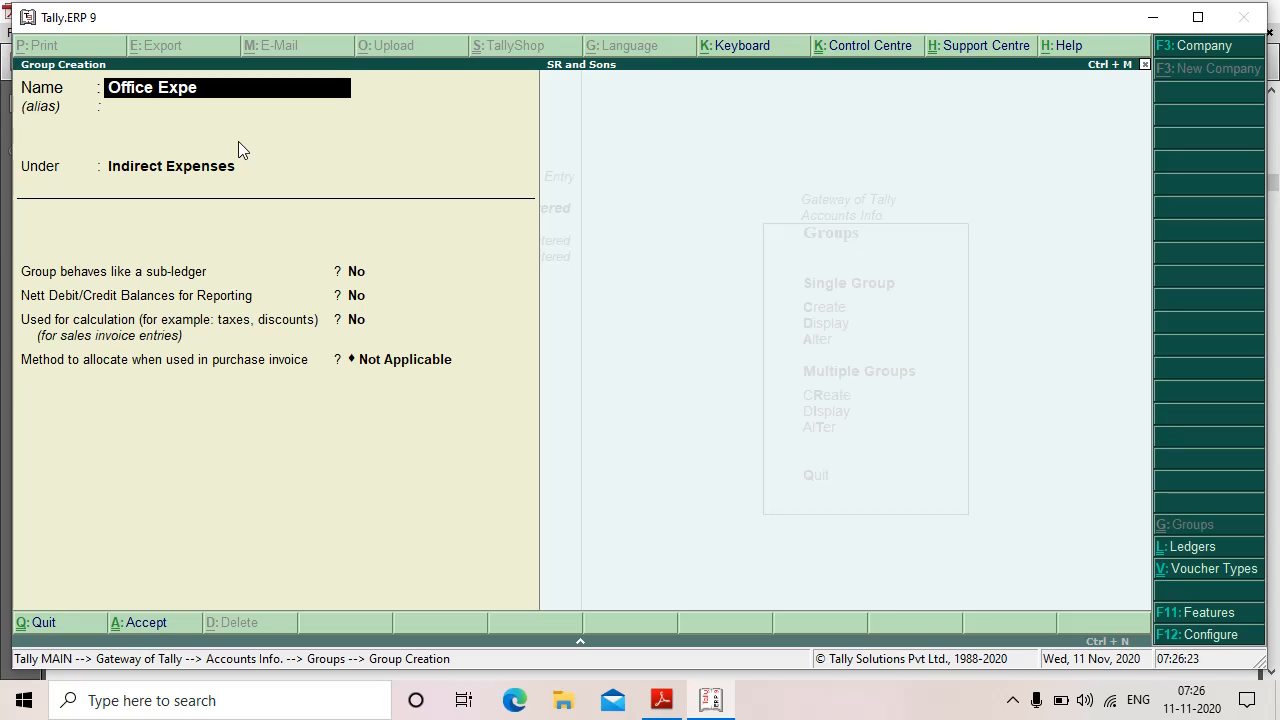
pyautogui.write('nses')
pyautogui.press('Return')
pyautogui.press('Return')
pyautogui.press('Return')
pyautogui.press('Return')
pyautogui.press('Return')
pyautogui.press('Return')
pyautogui.press('Return')
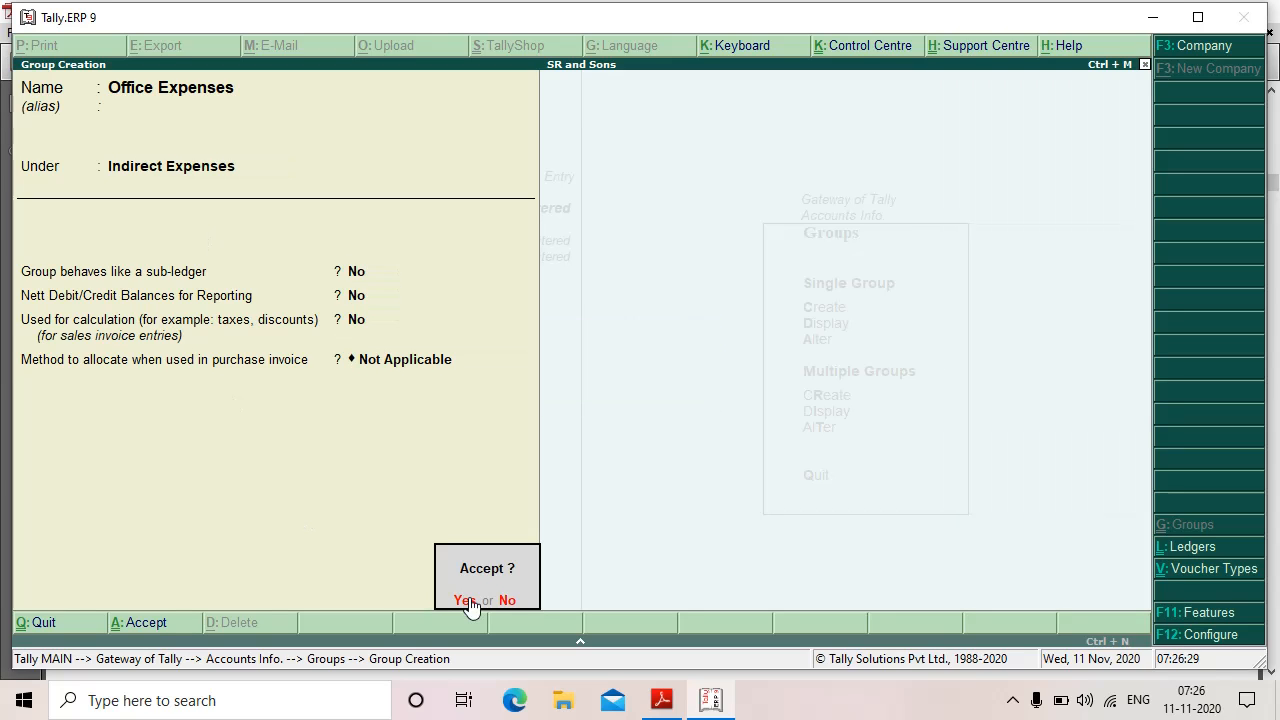
pyautogui.click(471, 603)
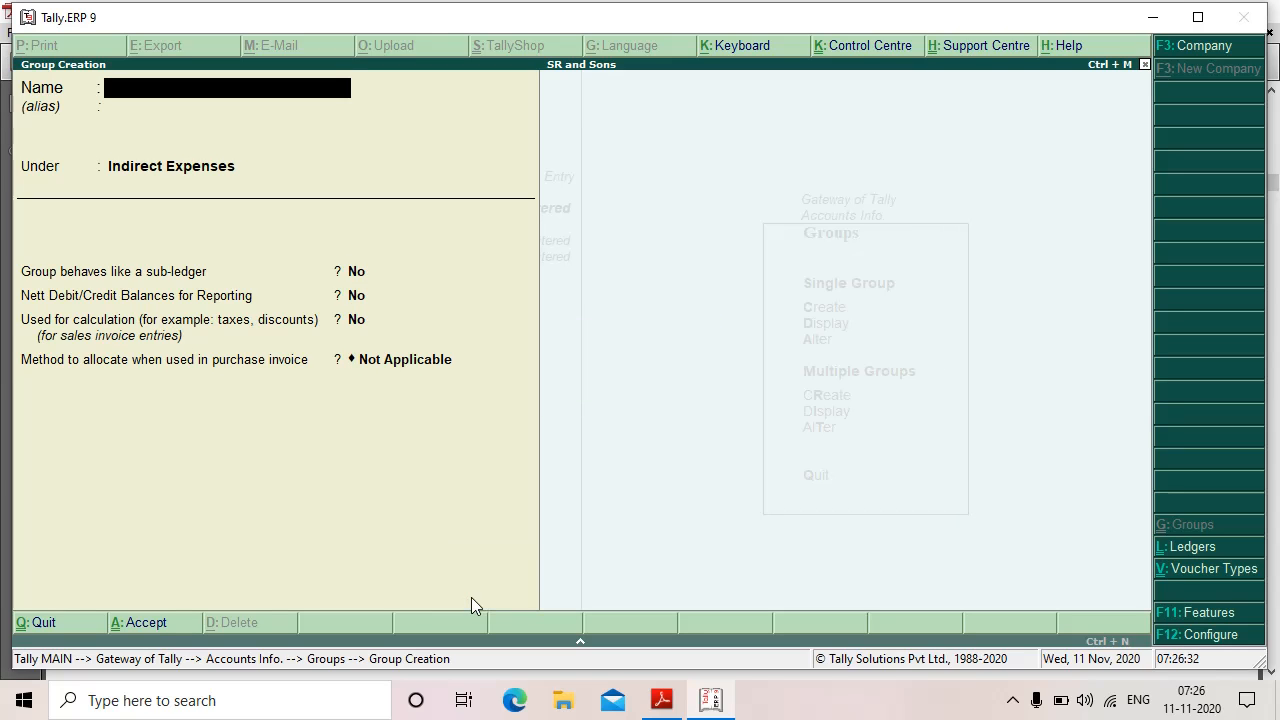
pyautogui.click(664, 699)
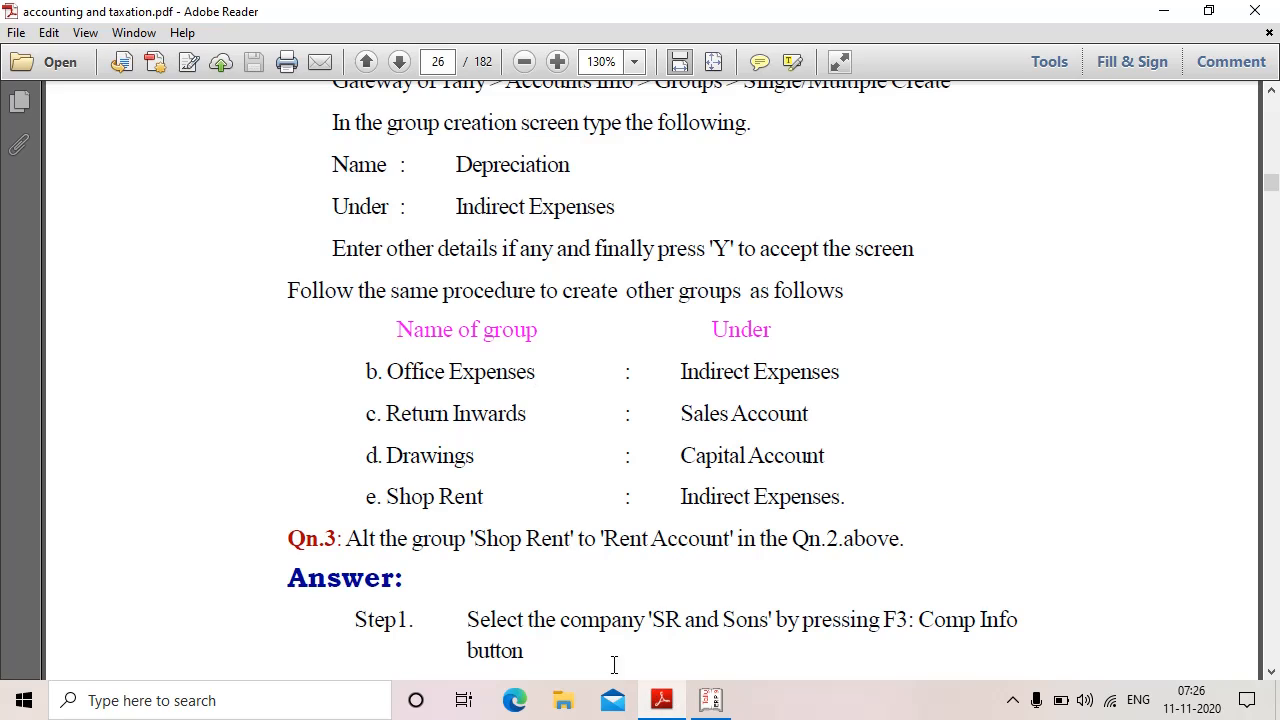
# Step: Create the Return Inwards group under Sales Accounts and save it
pyautogui.moveTo(380, 415); pyautogui.dragTo(557, 418)
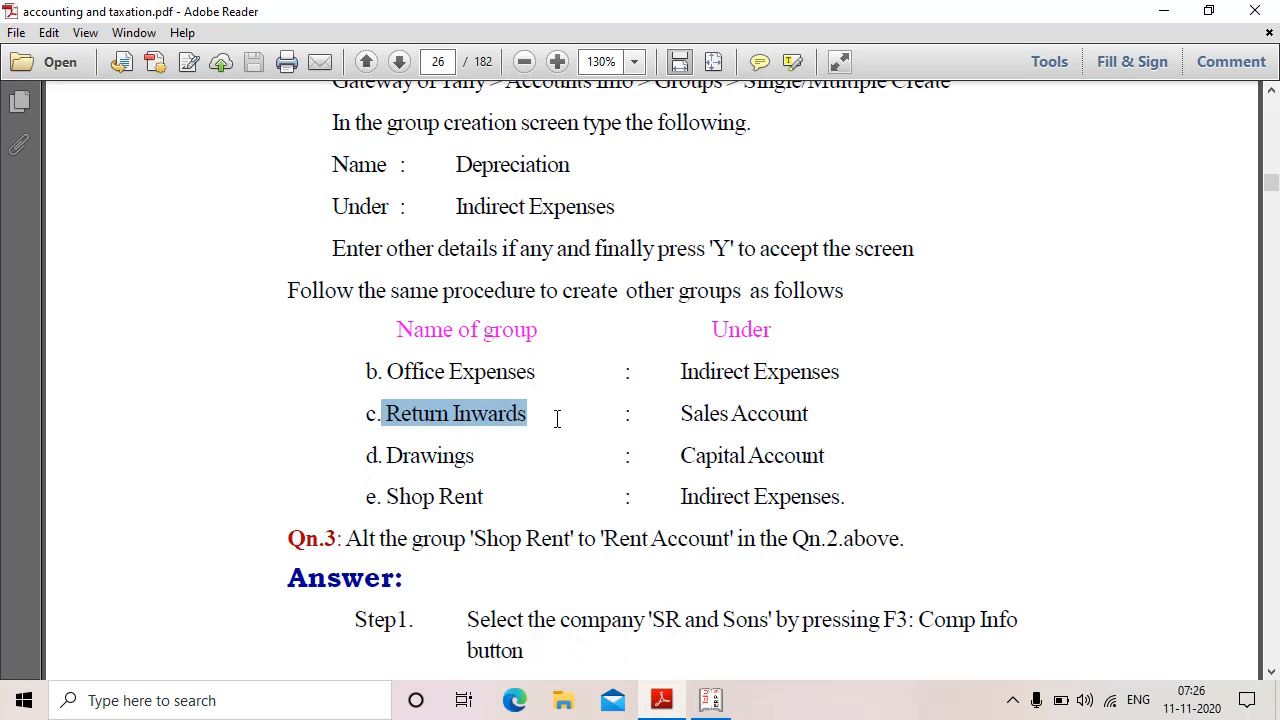
pyautogui.moveTo(684, 413); pyautogui.dragTo(907, 417)
pyautogui.click(711, 699)
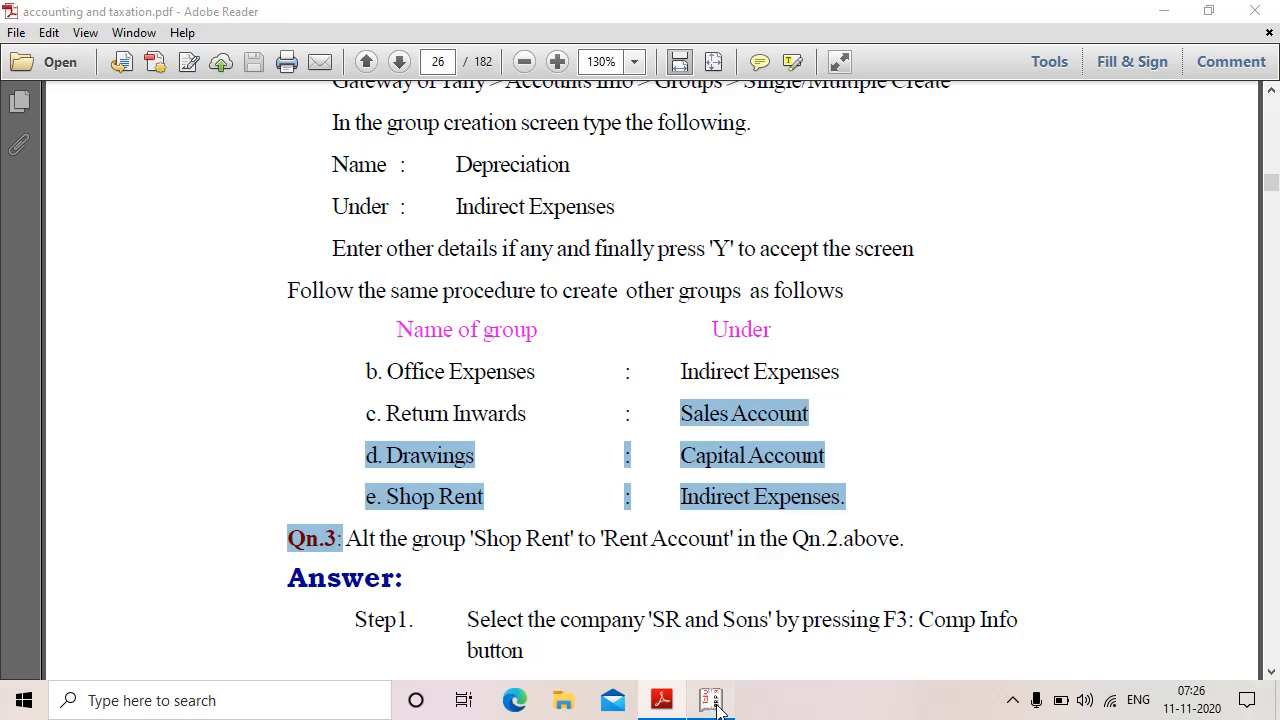
pyautogui.write('R')
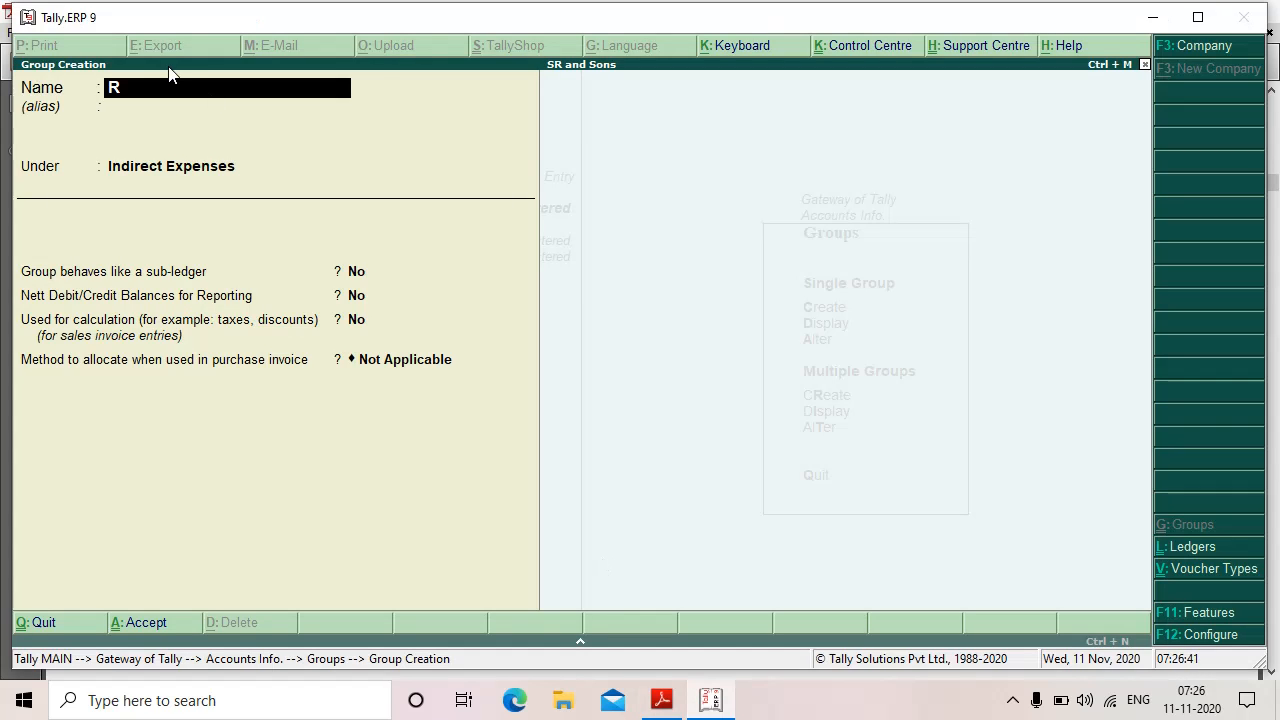
pyautogui.write('eturn inwards')
pyautogui.press('Return')
pyautogui.press('Return')
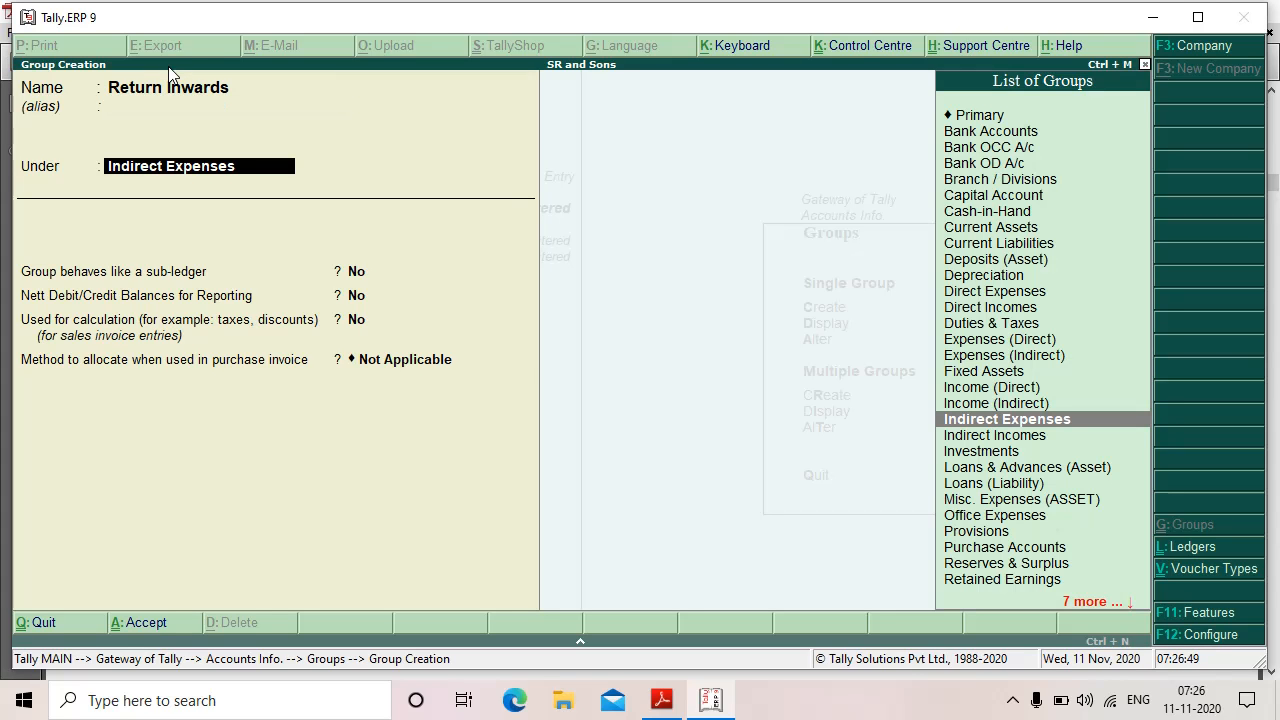
pyautogui.press('BackSpace')
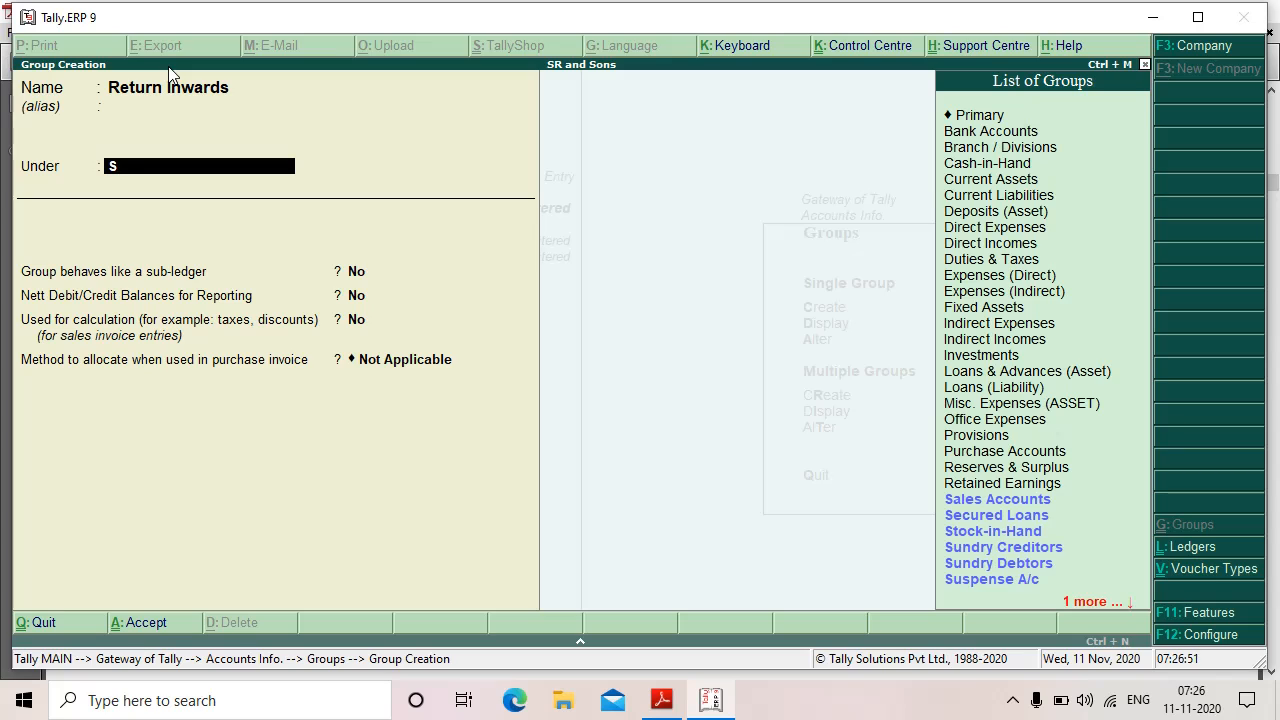
pyautogui.write('Sa')
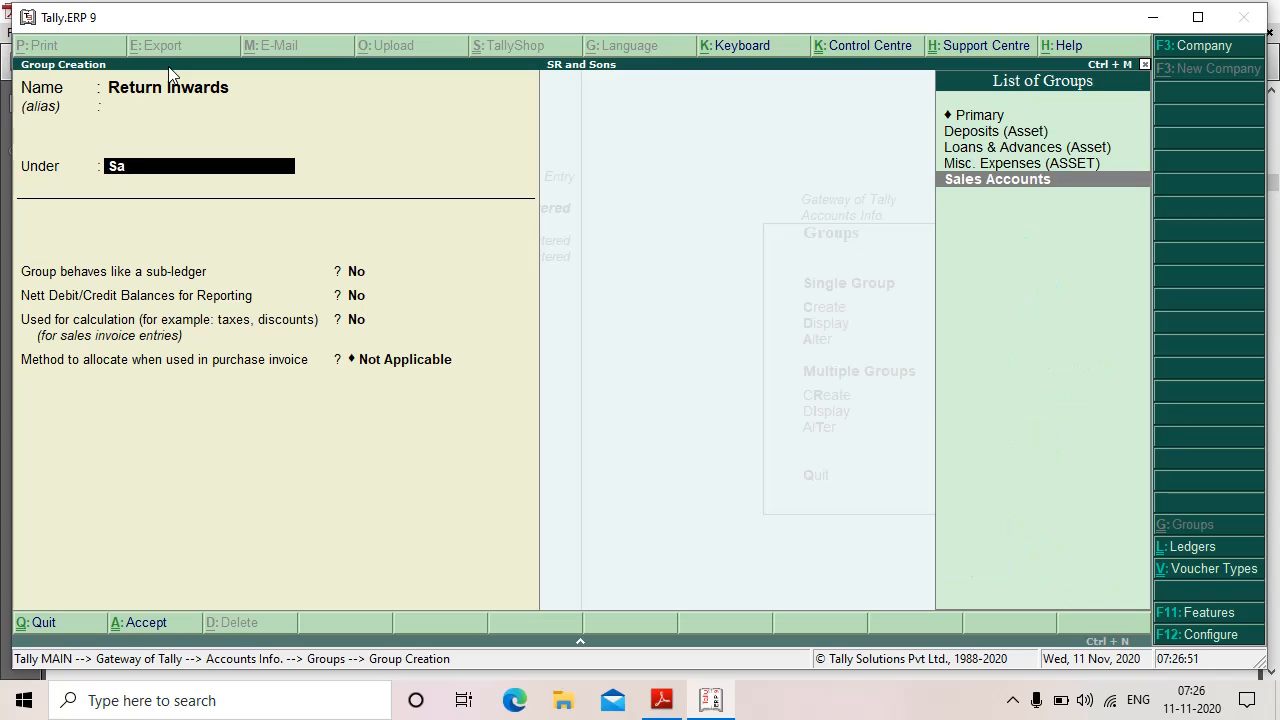
pyautogui.click(986, 180)
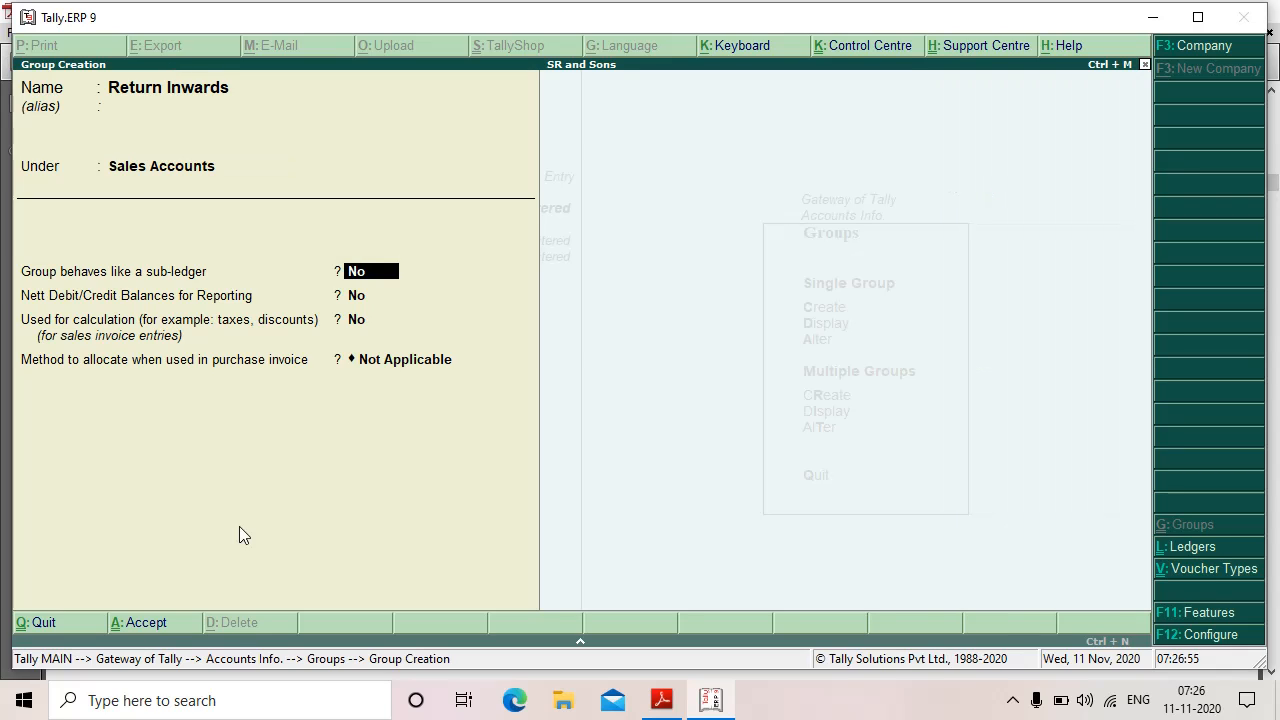
pyautogui.press('Return')
pyautogui.press('Return')
pyautogui.press('Return')
pyautogui.press('Return')
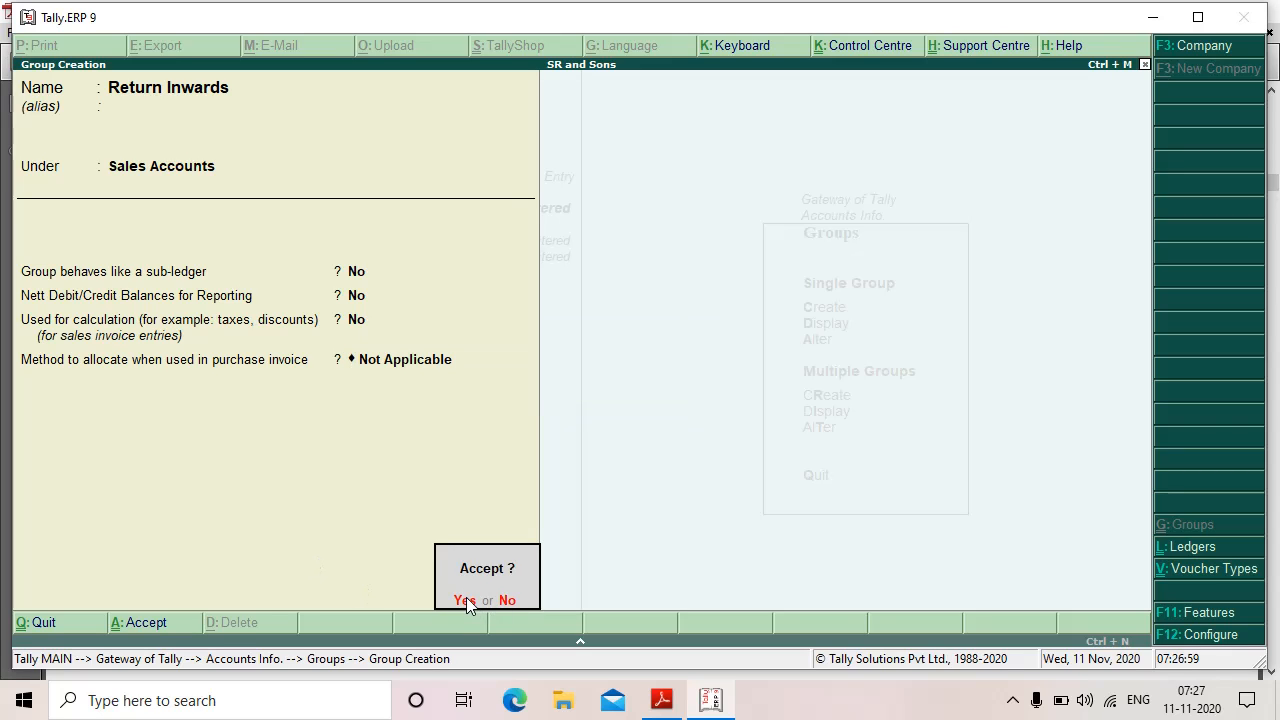
pyautogui.click(466, 600)
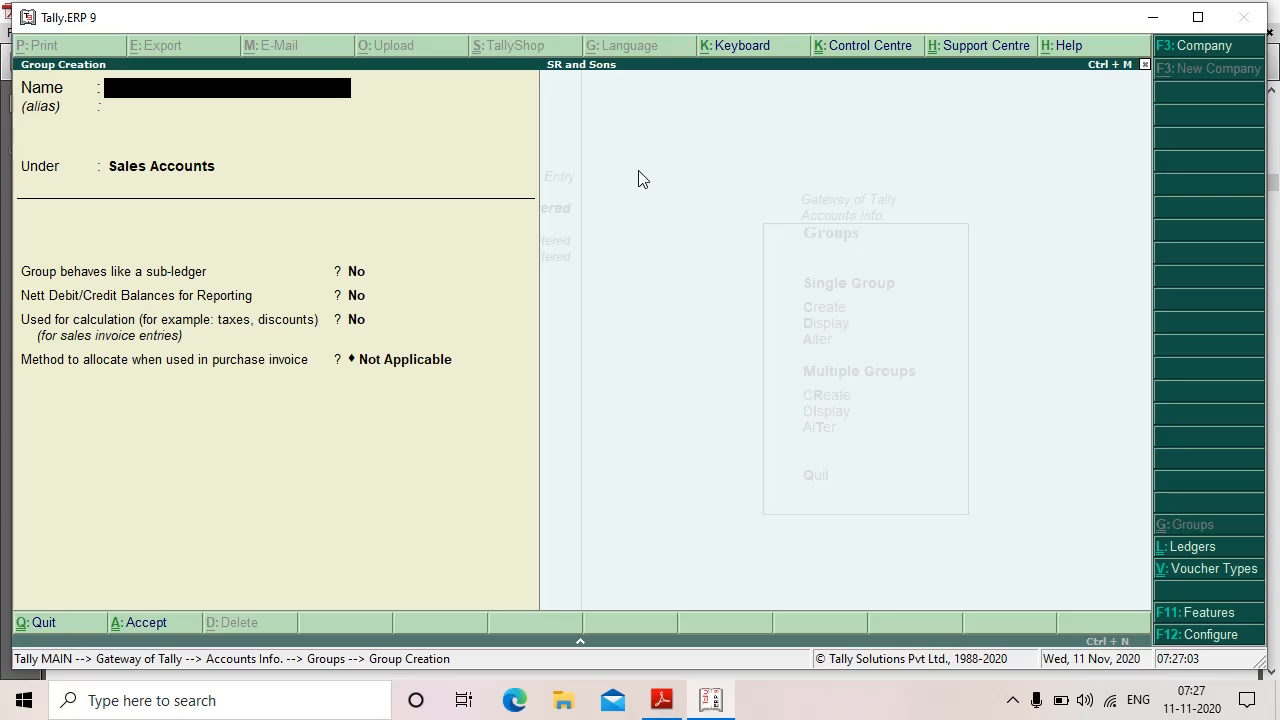
# Step: Locate the Return Inwards and Drawings rows in the exercise PDF
pyautogui.click(661, 700)
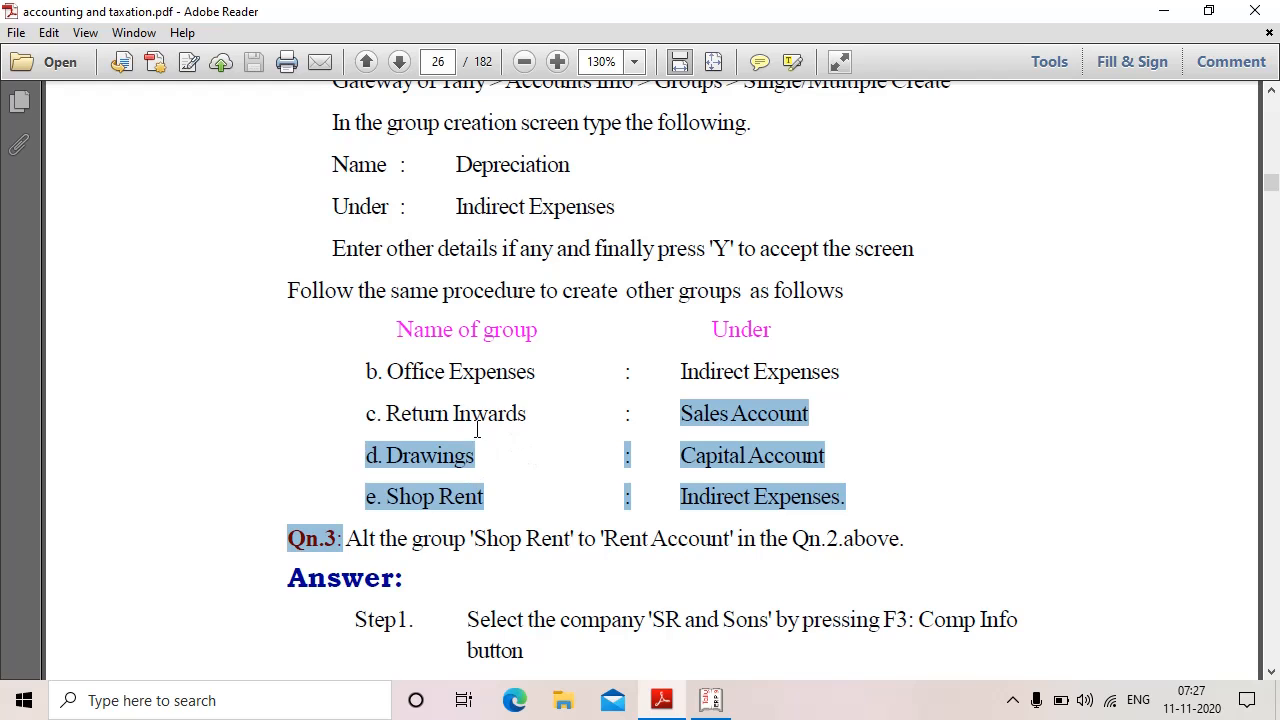
pyautogui.moveTo(390, 413); pyautogui.dragTo(571, 423)
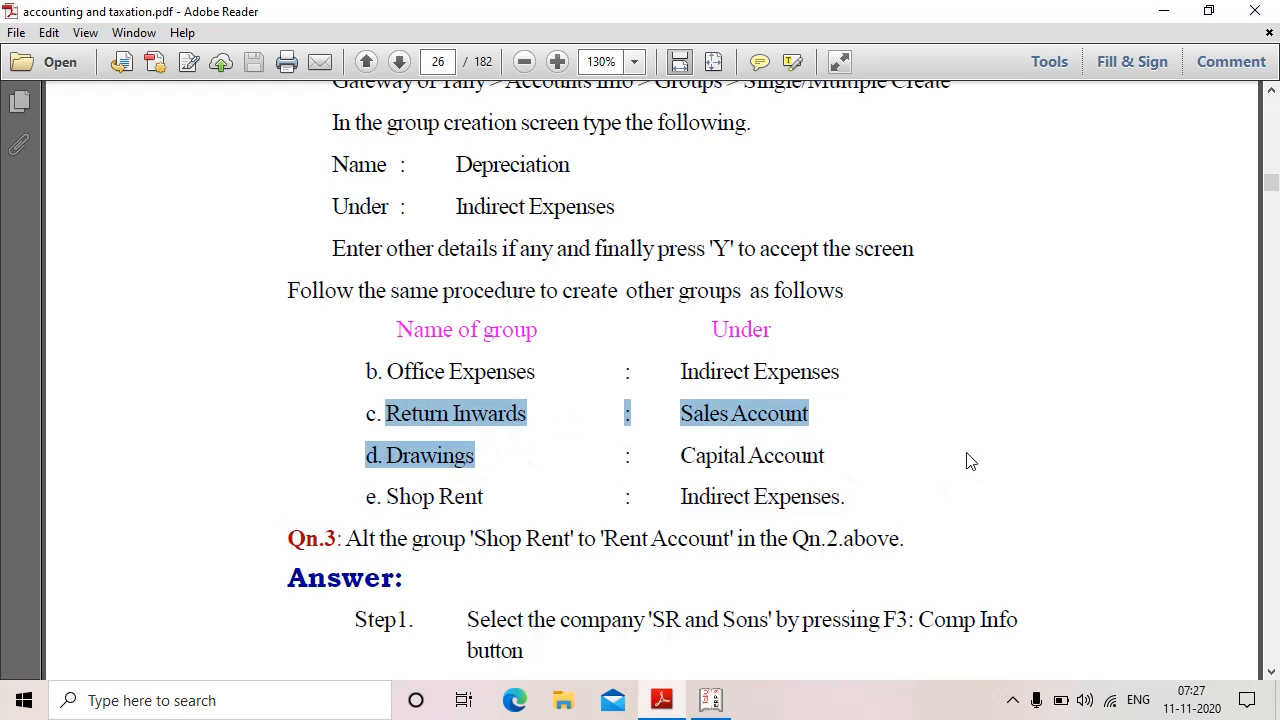
pyautogui.click(660, 452)
pyautogui.scroll(-3, 660, 452)
pyautogui.moveTo(384, 311); pyautogui.dragTo(487, 311)
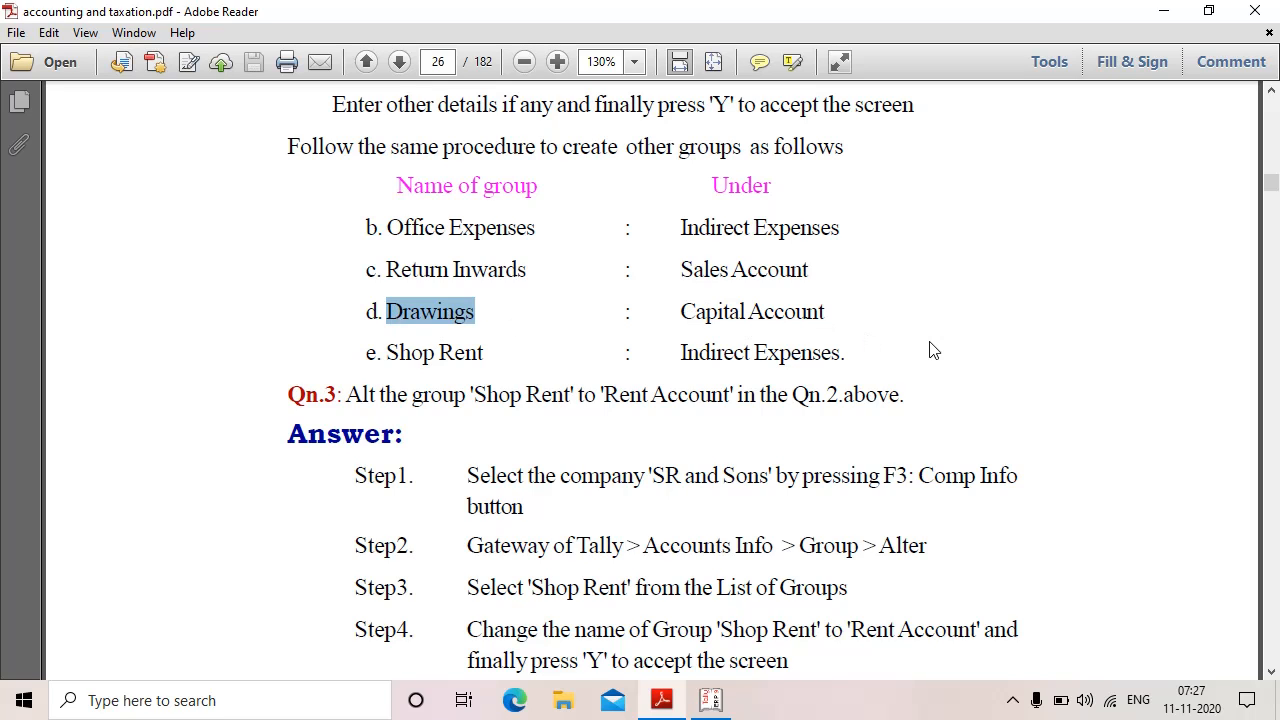
# Step: Create the Drawings group under Capital Account and save it
pyautogui.click(716, 704)
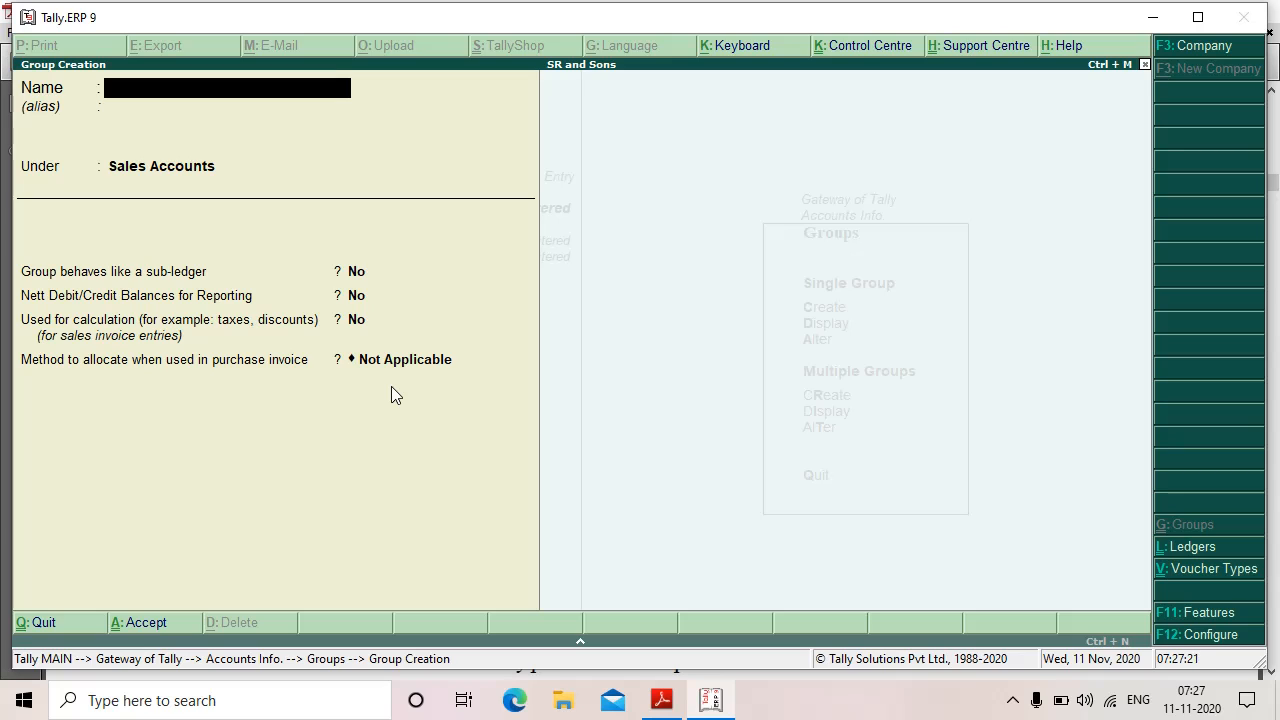
pyautogui.write('D')
pyautogui.write('rawingd')
pyautogui.press('BackSpace')
pyautogui.write('s')
pyautogui.press('Return')
pyautogui.press('Return')
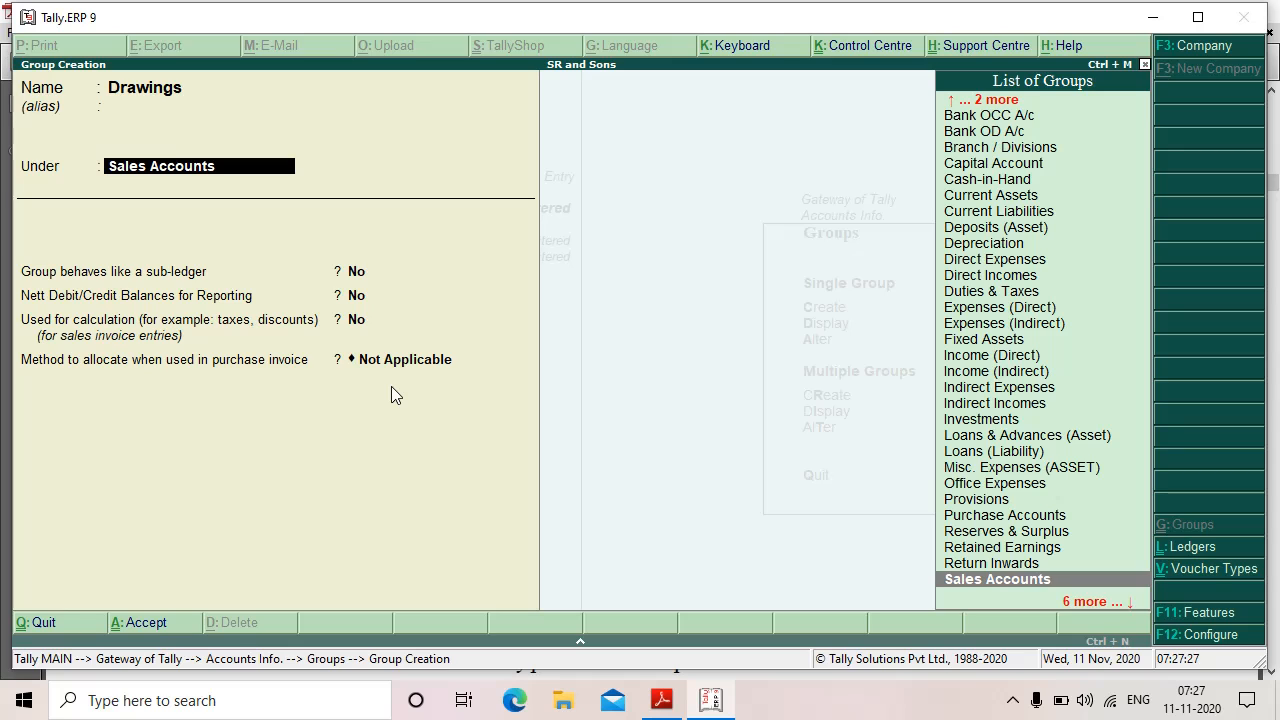
pyautogui.write('C')
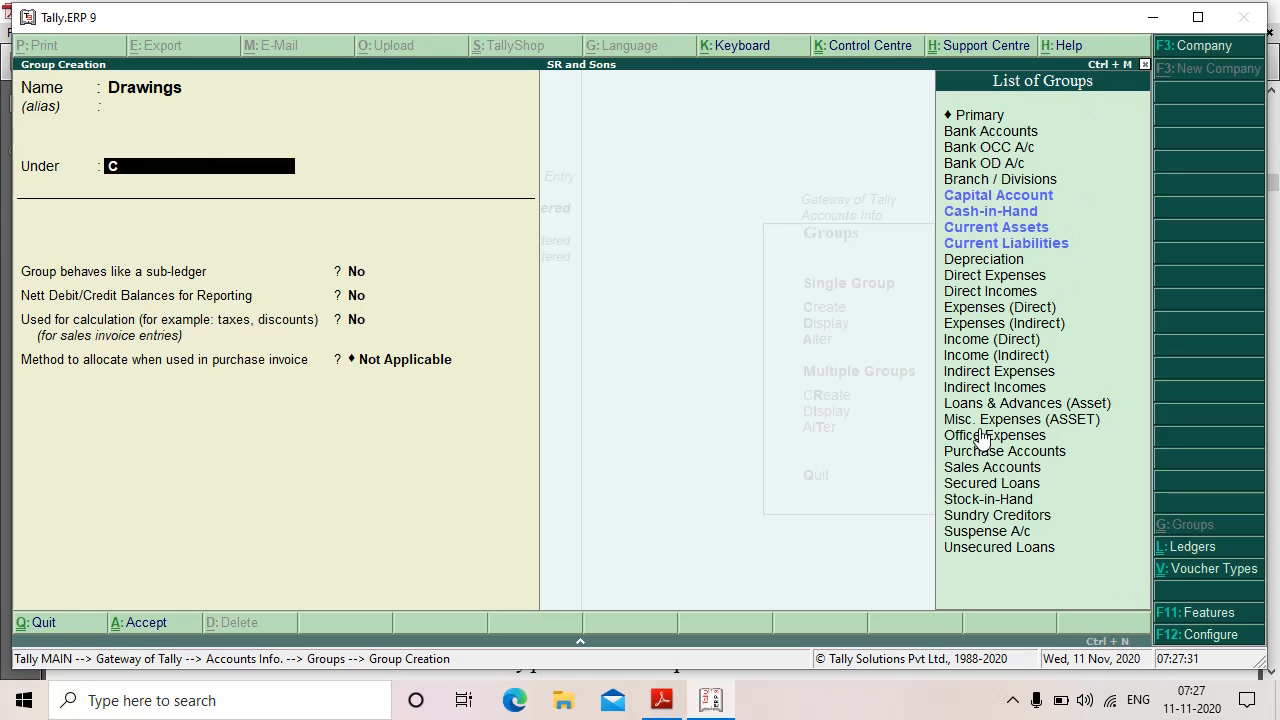
pyautogui.click(972, 203)
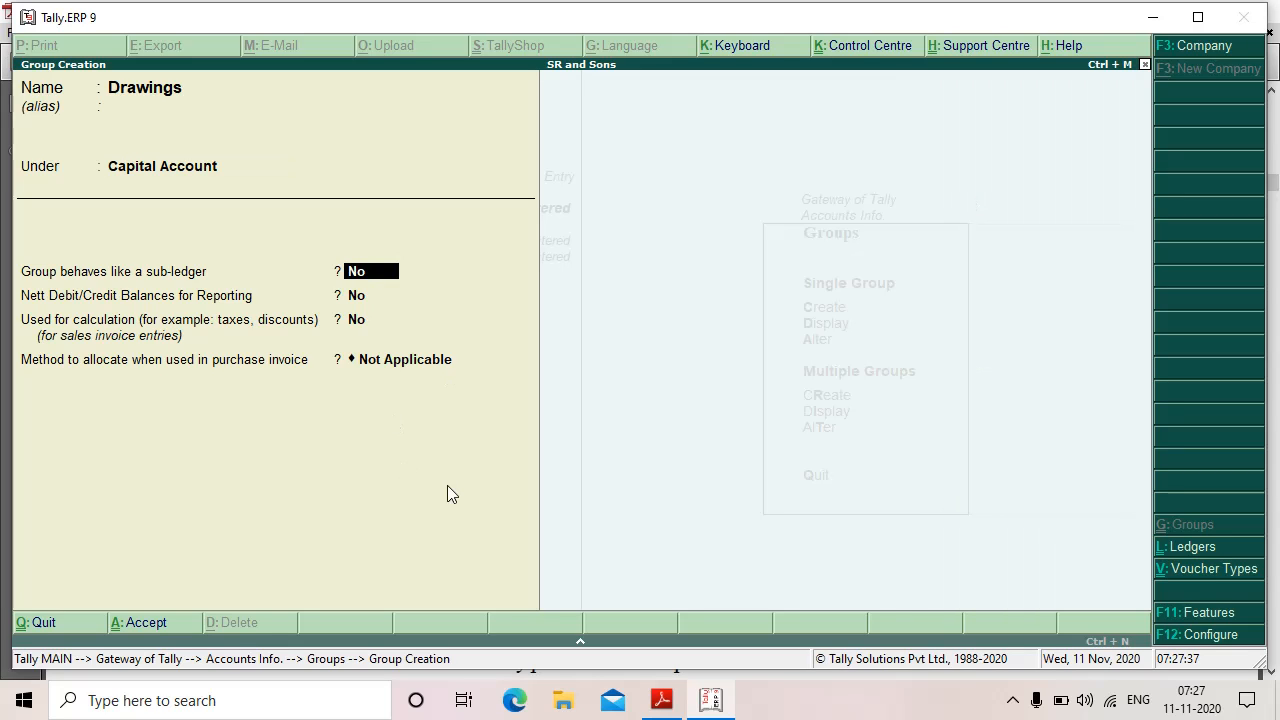
pyautogui.press('Return')
pyautogui.press('Return')
pyautogui.press('Return')
pyautogui.press('Return')
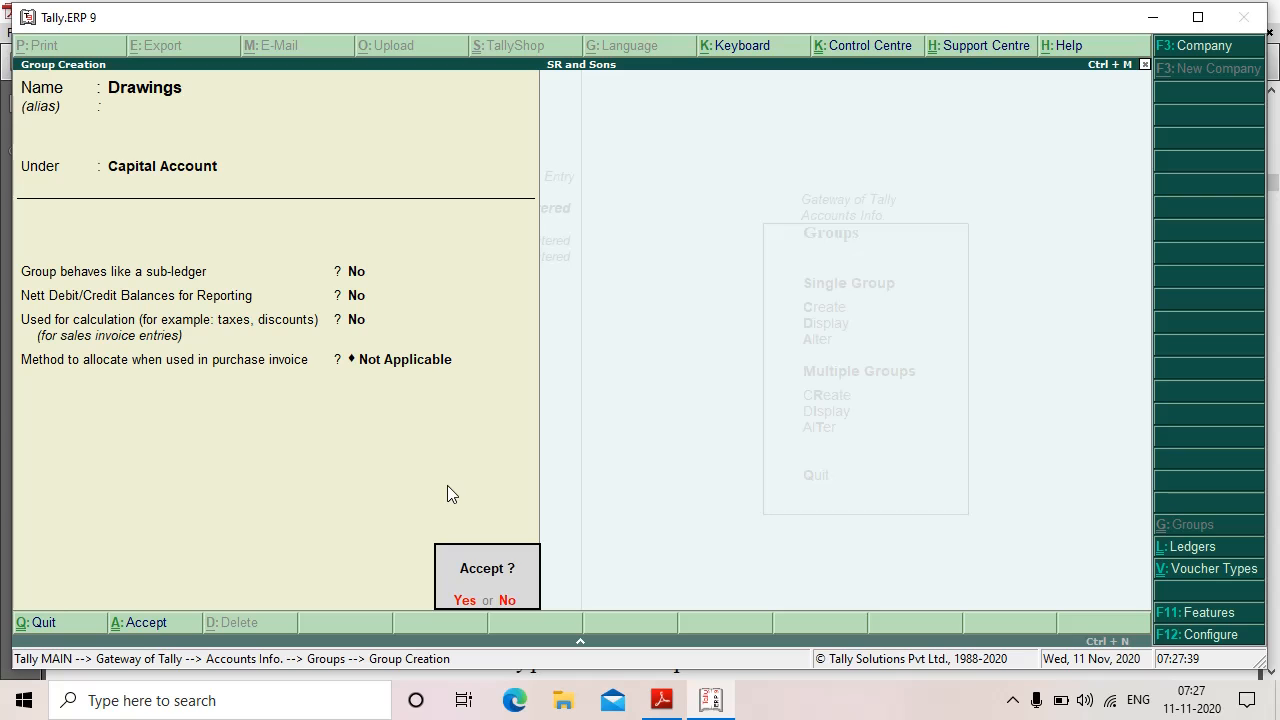
pyautogui.press('y')
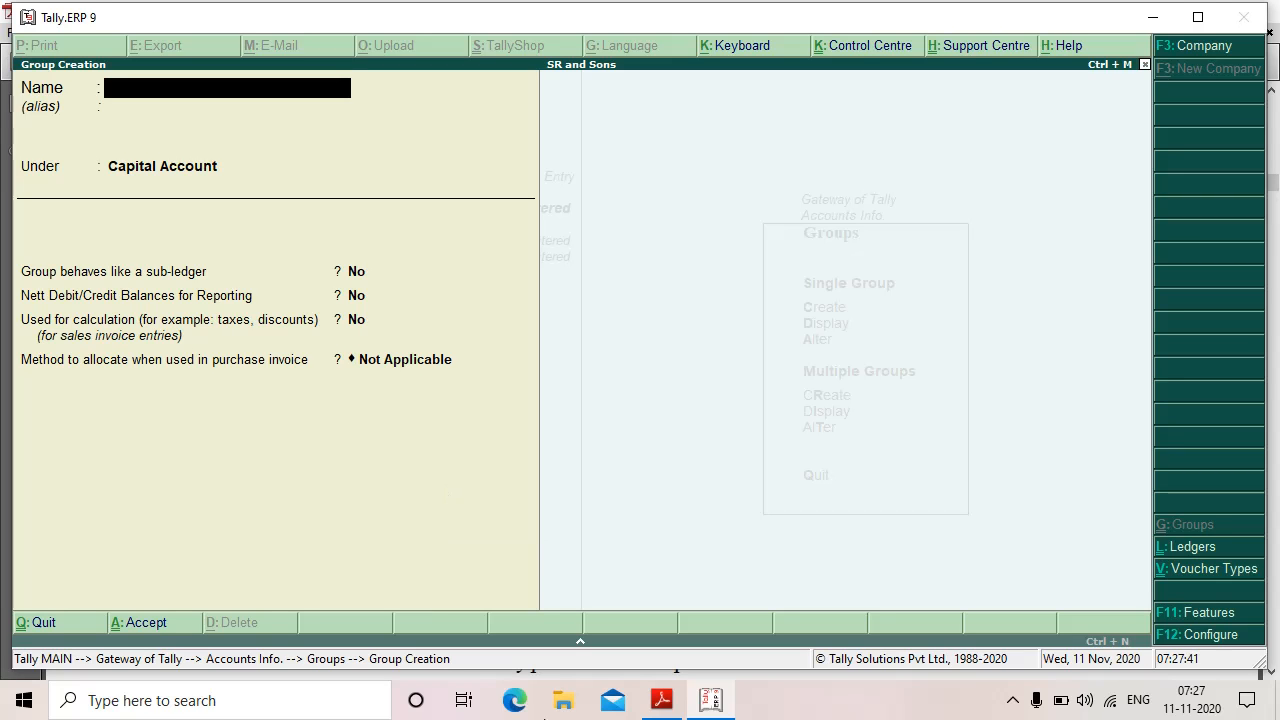
pyautogui.click(661, 700)
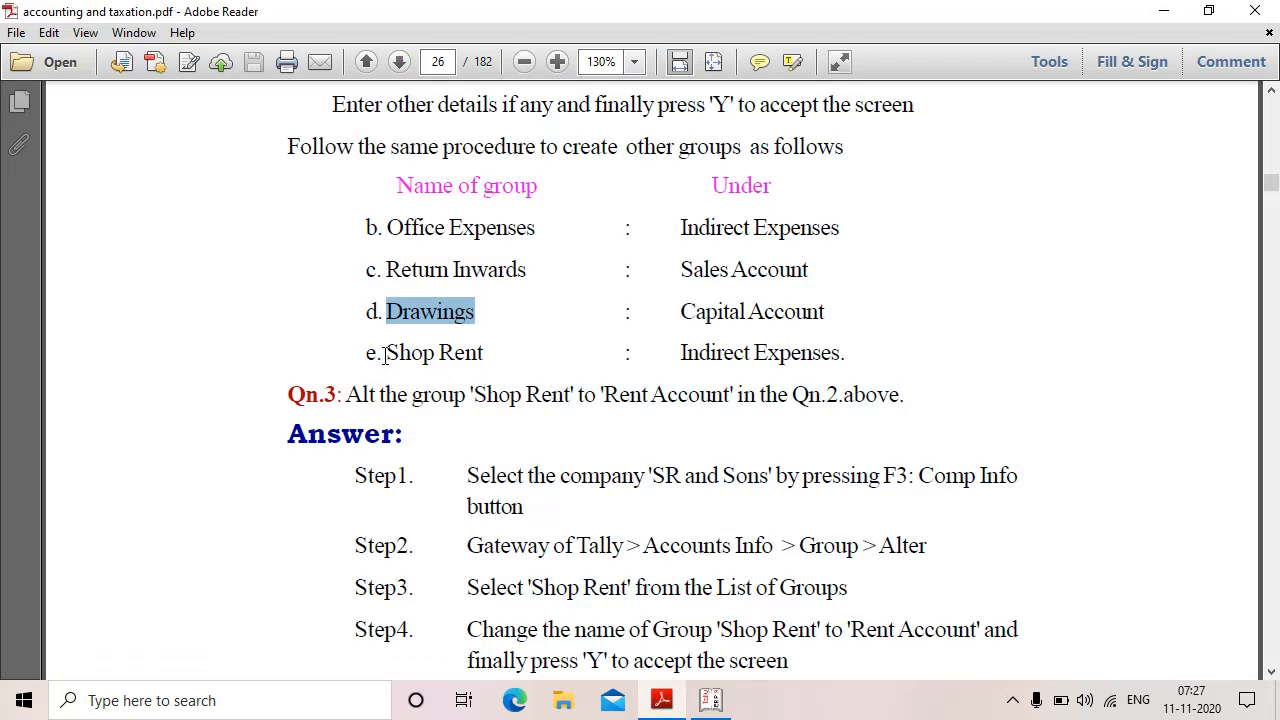
# Step: Create the Shop Rent group under Indirect Expenses, keeping the default settings, and save it
pyautogui.moveTo(385, 357); pyautogui.dragTo(498, 362)
pyautogui.click(577, 362)
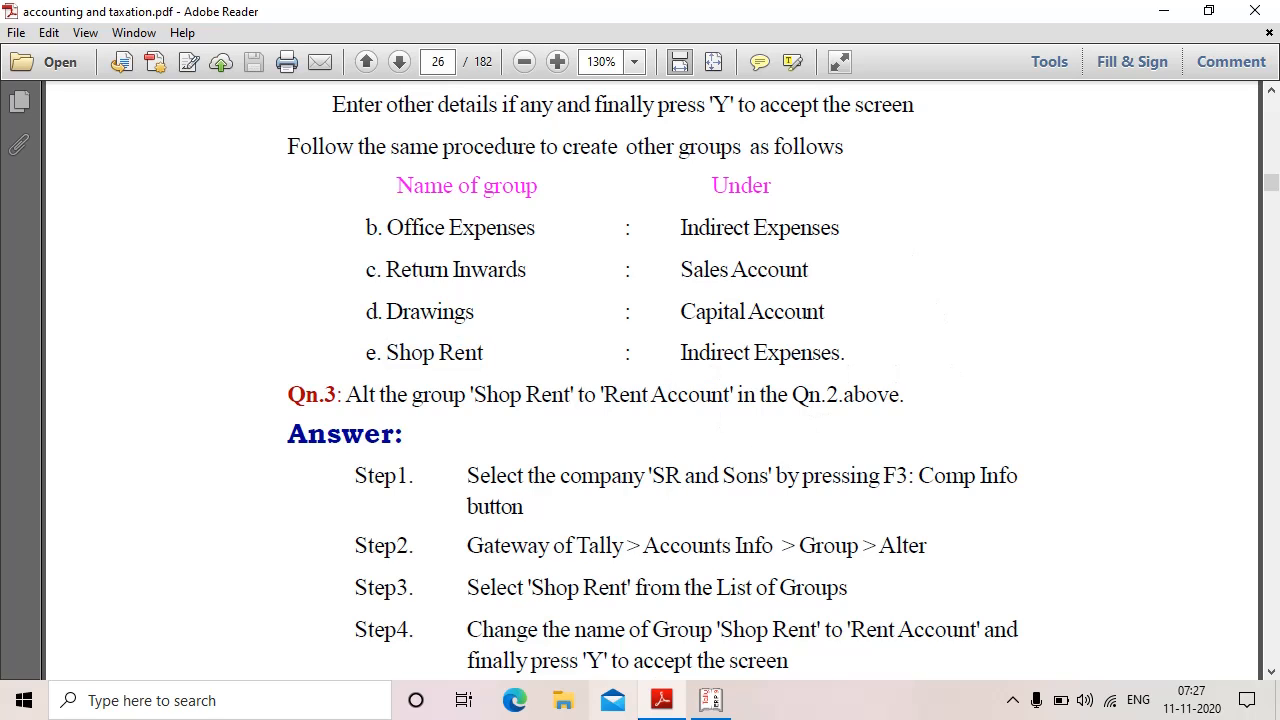
pyautogui.click(719, 710)
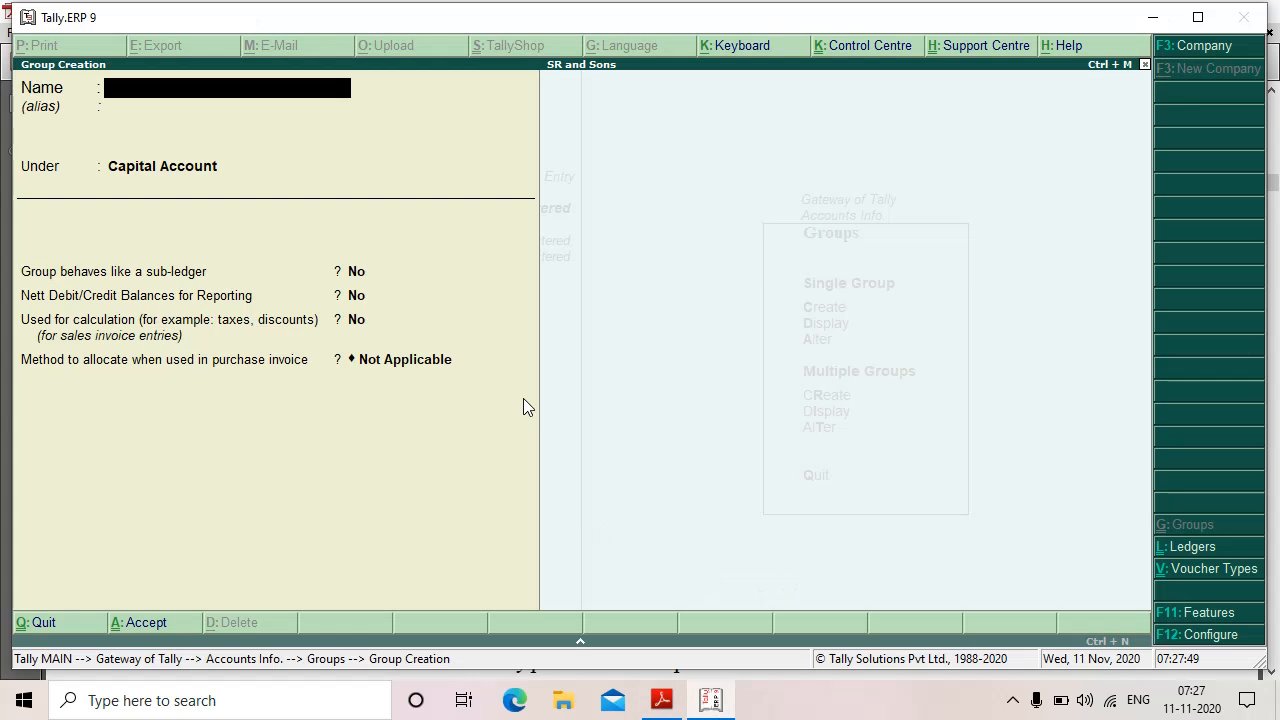
pyautogui.write('Shop Rent')
pyautogui.press('Return')
pyautogui.press('Return')
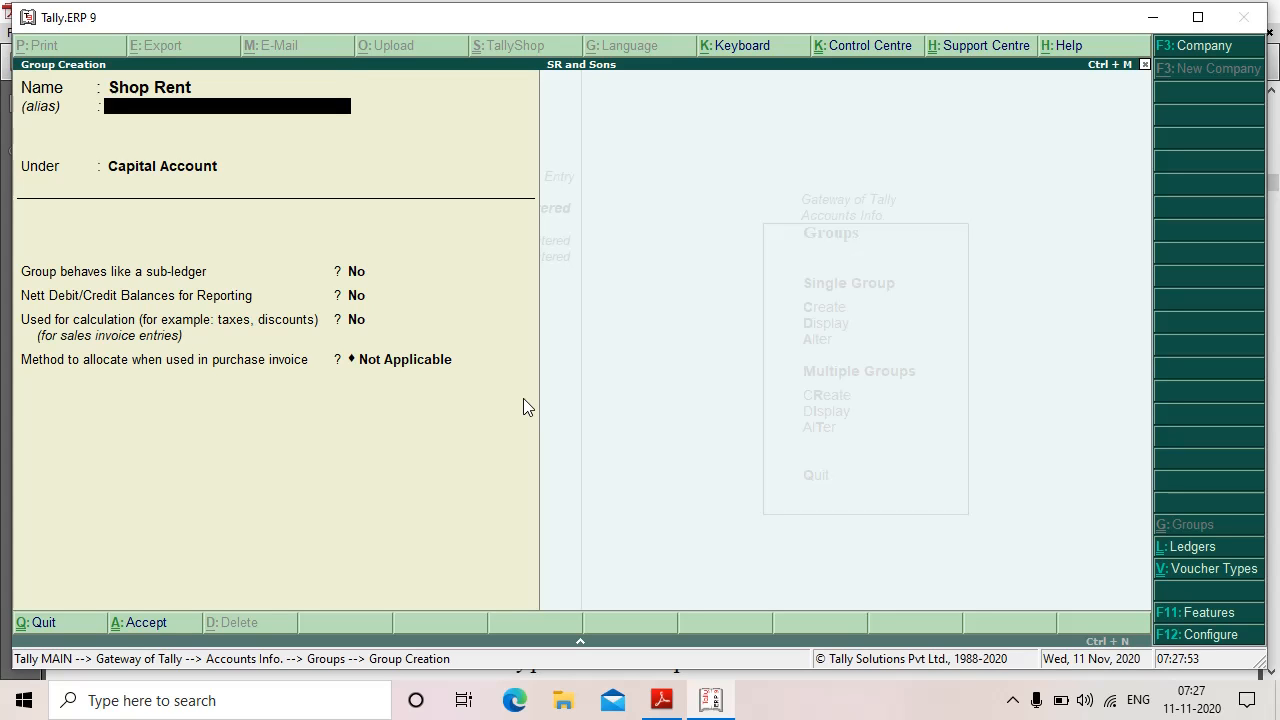
pyautogui.write('In')
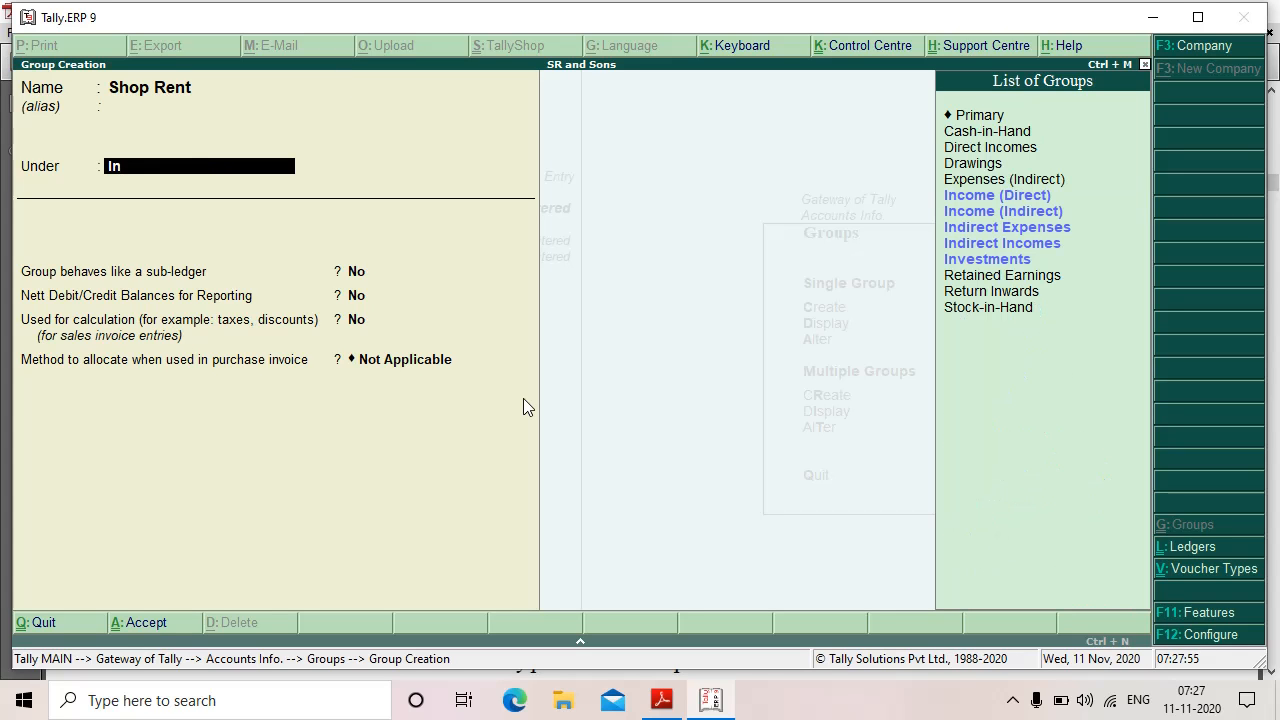
pyautogui.click(1034, 232)
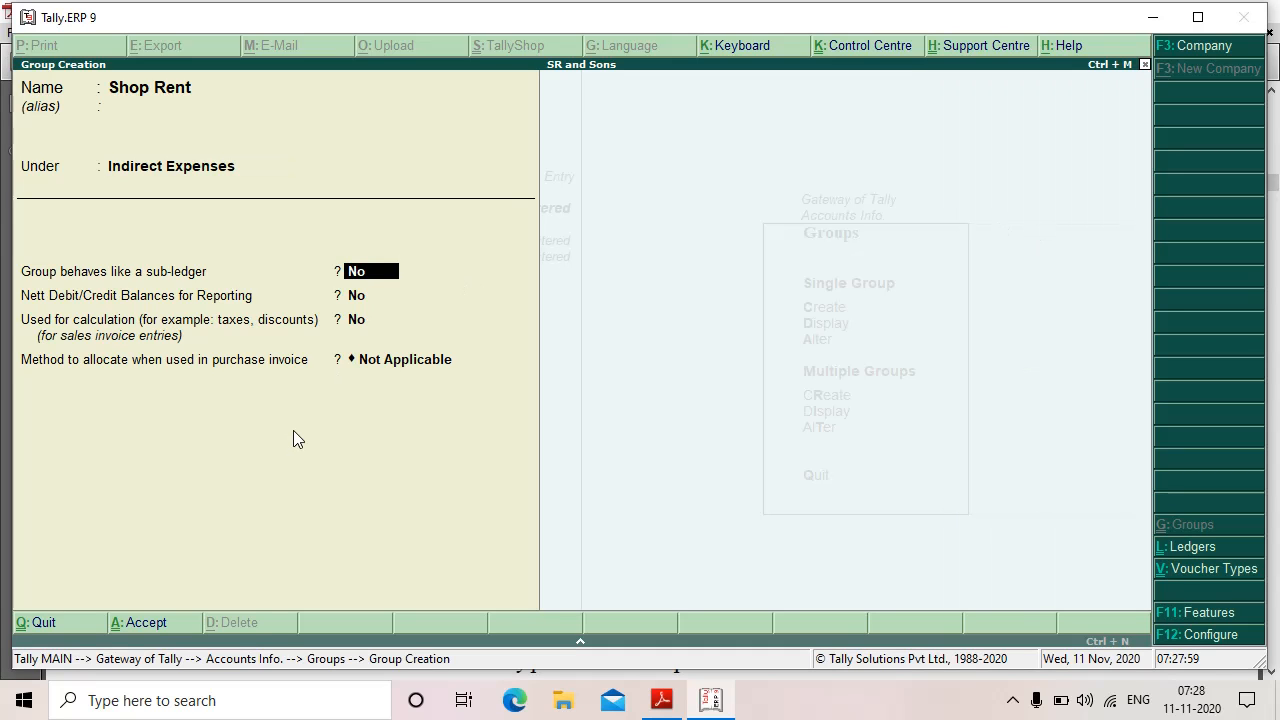
pyautogui.press('Return')
pyautogui.press('Return')
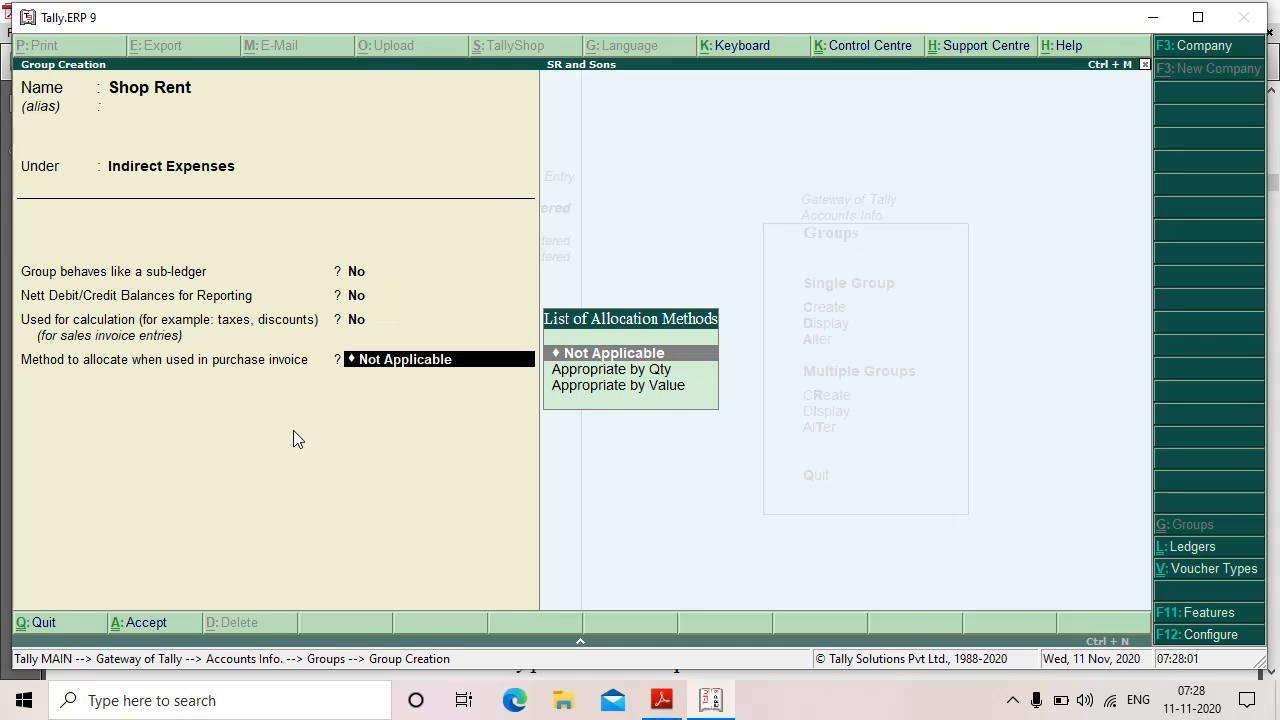
pyautogui.press('Return')
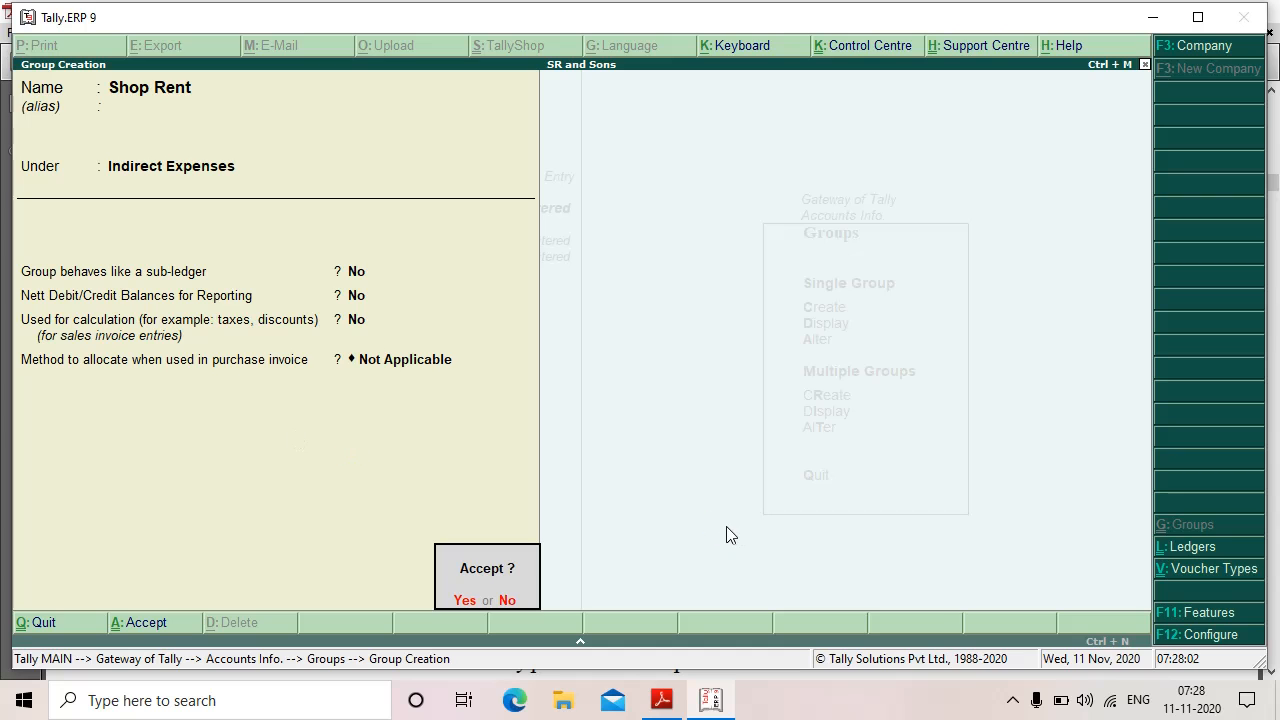
pyautogui.press('Return')
# Step: Read the PDF's Qn.3 steps for renaming Shop Rent via Group > Alter
pyautogui.click(661, 700)
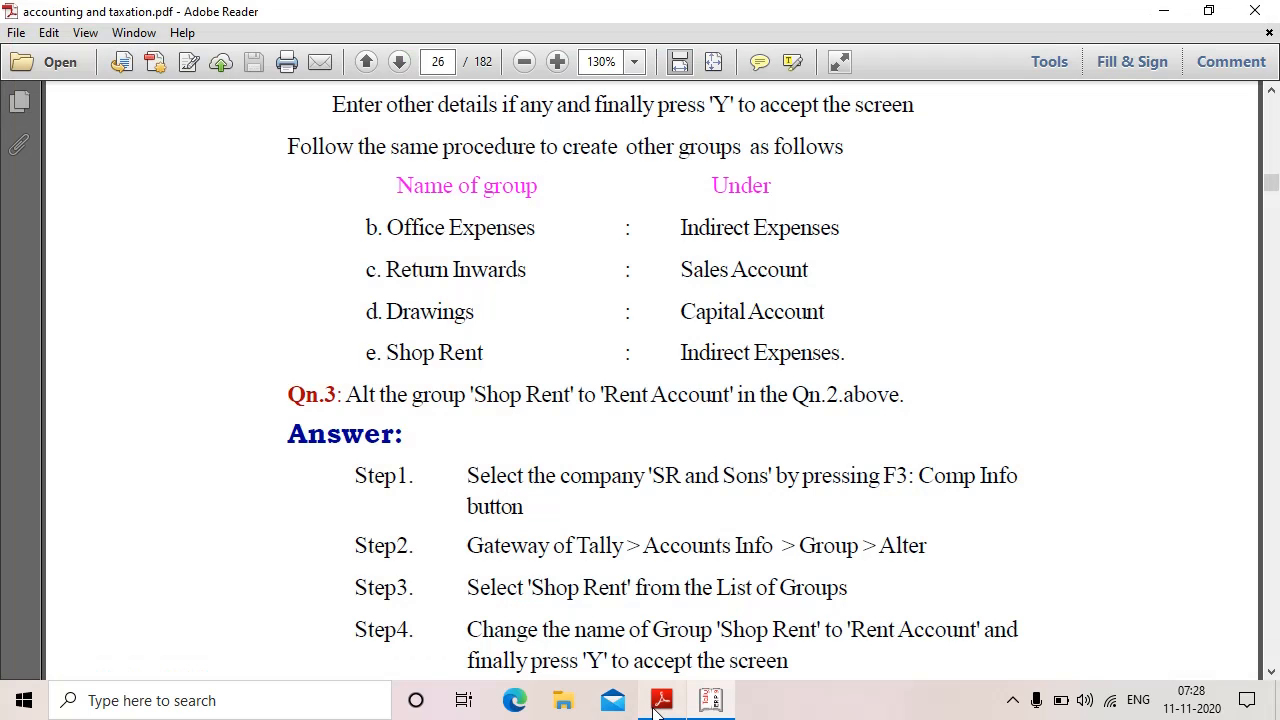
pyautogui.scroll(10, 563, 338)
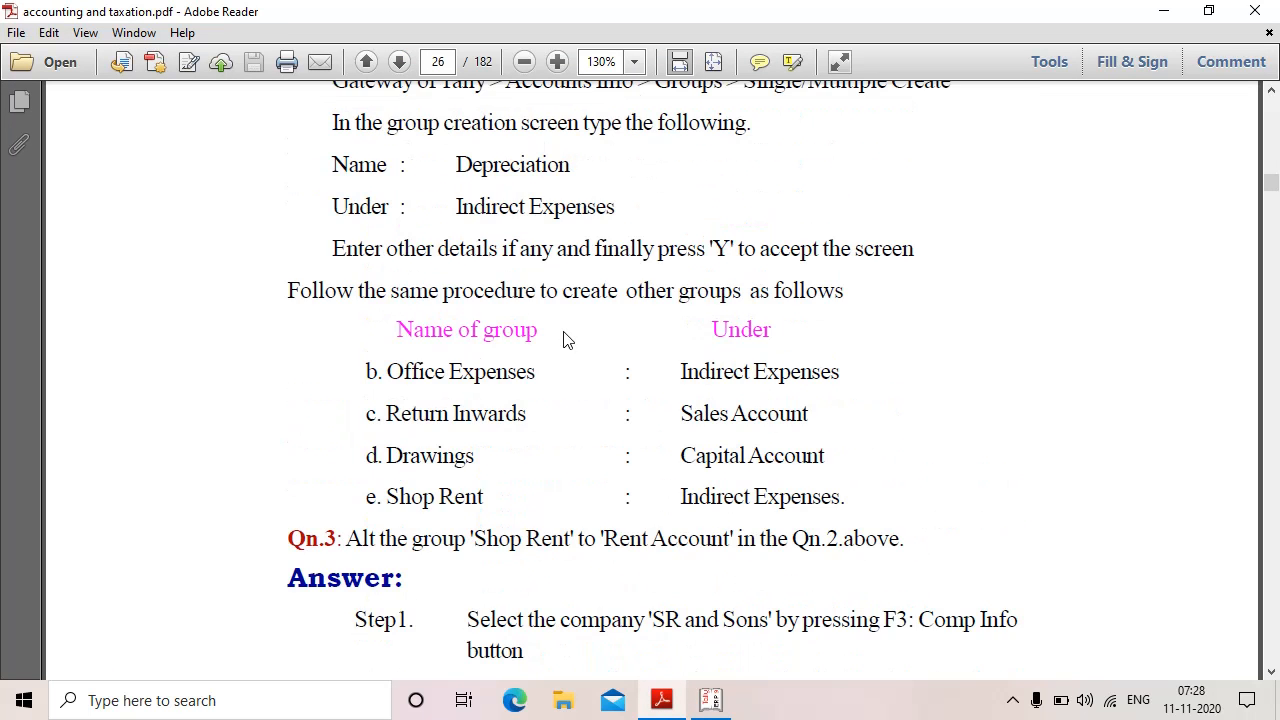
pyautogui.scroll(1, 564, 340)
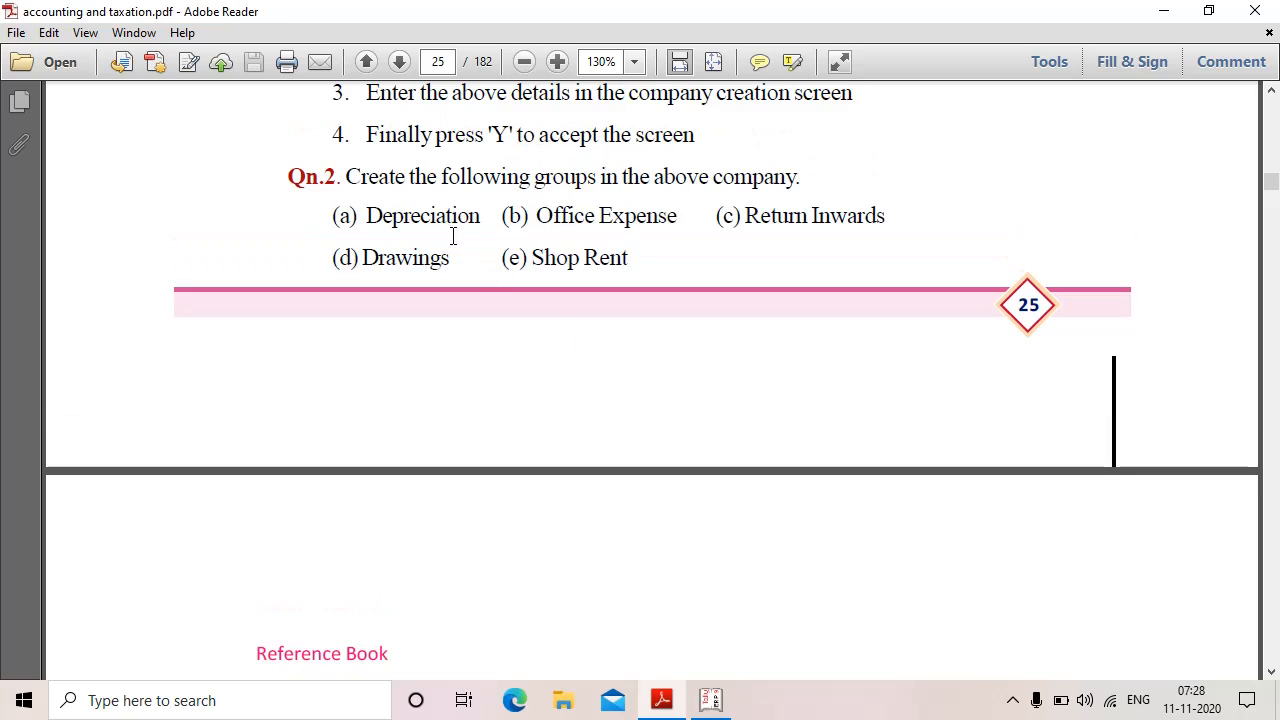
pyautogui.scroll(-13, 774, 646)
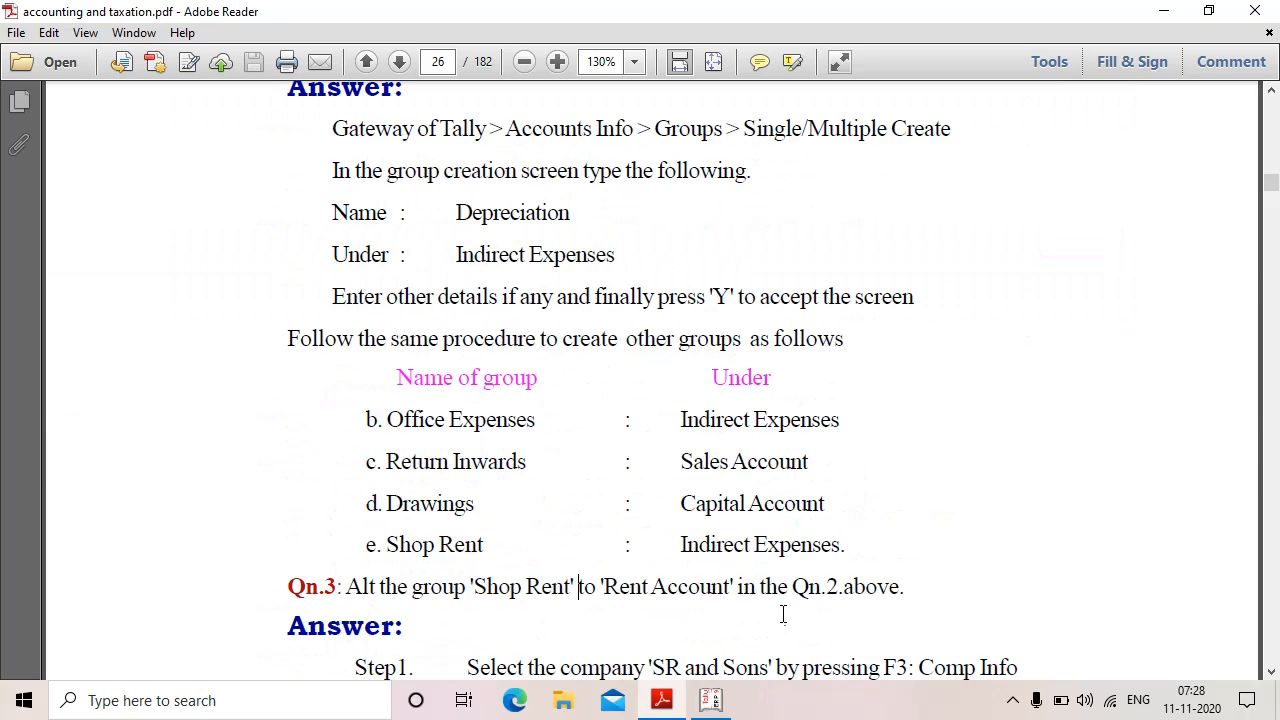
pyautogui.scroll(-2, 825, 545)
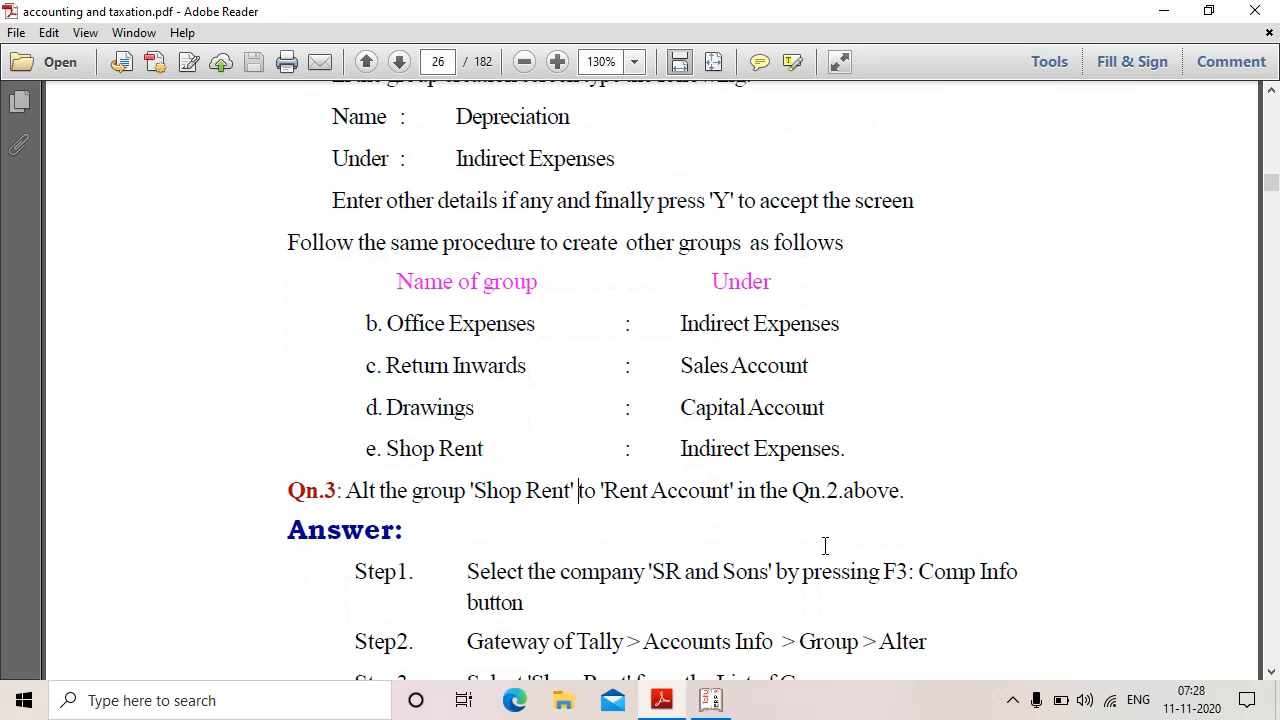
pyautogui.scroll(-1, 825, 545)
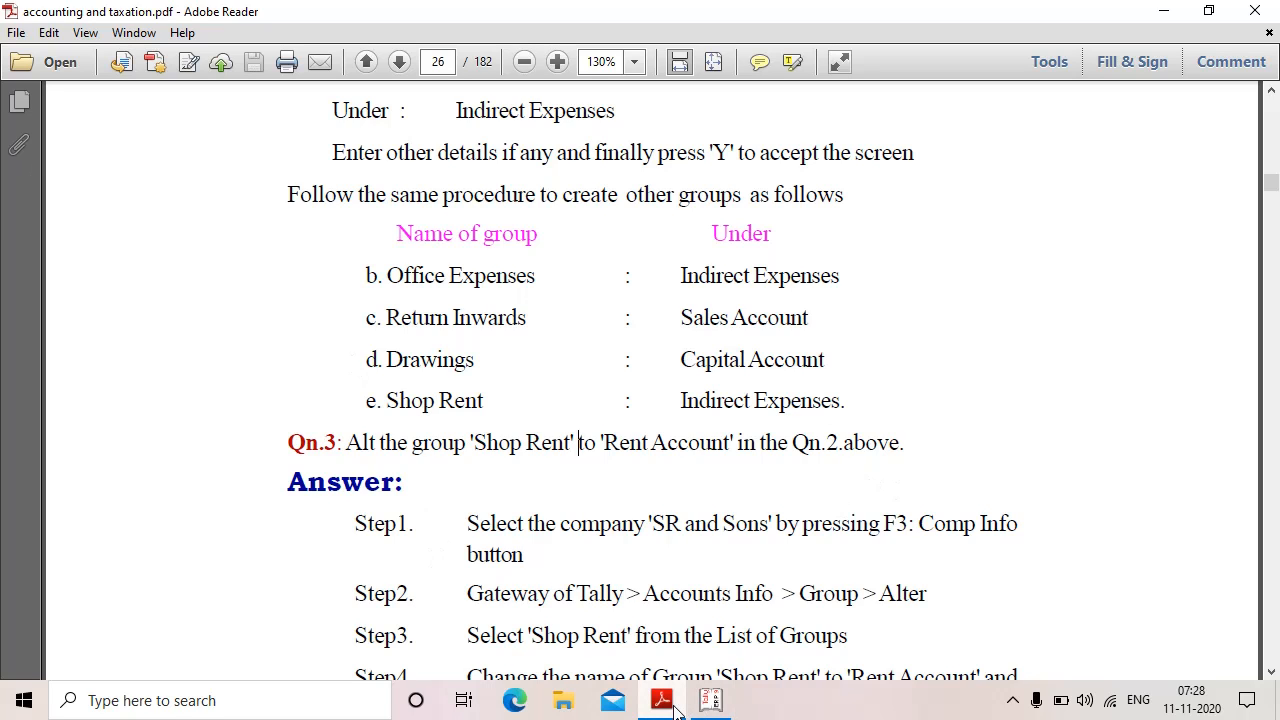
pyautogui.click(711, 700)
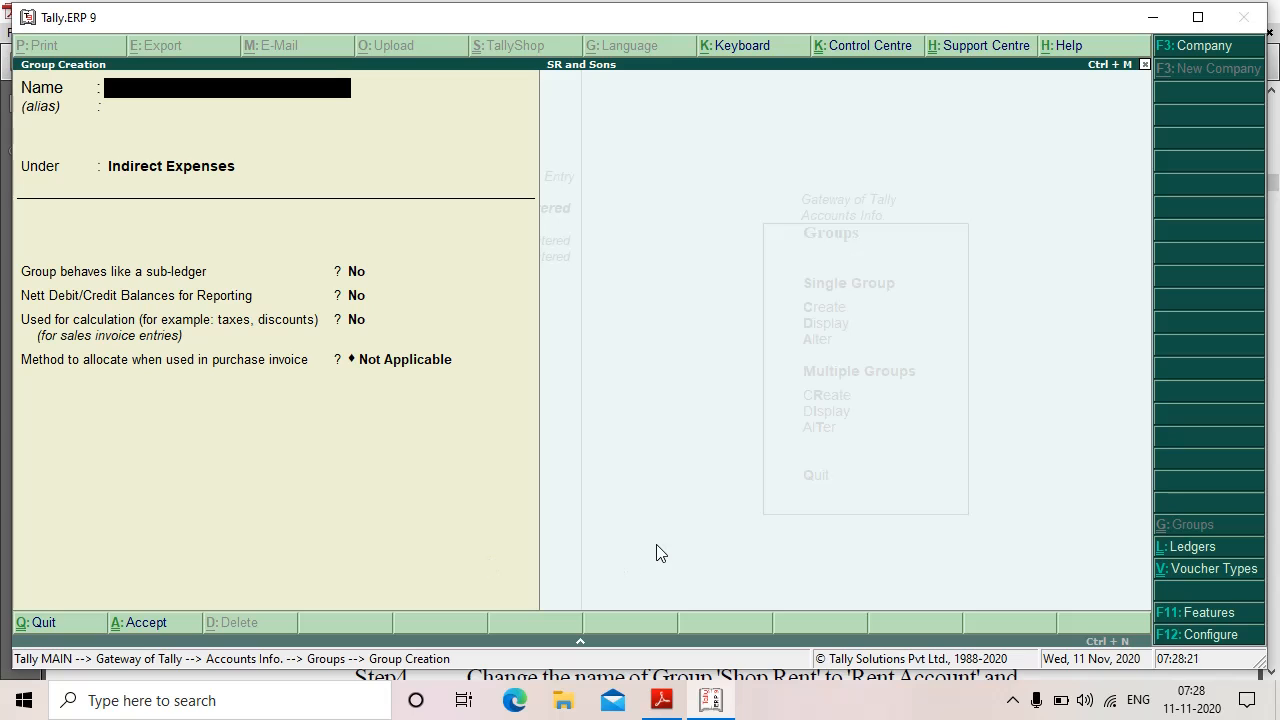
# Step: Exit Group Creation and choose Display for a single group
pyautogui.press('Escape')
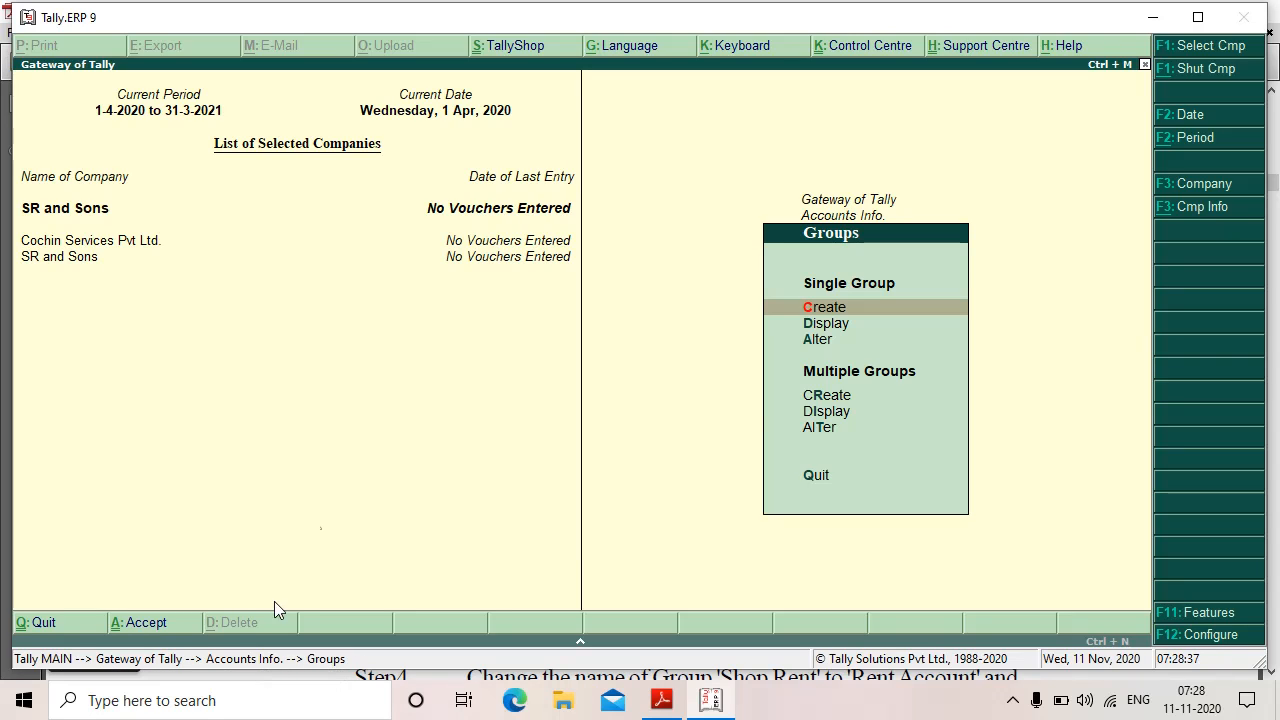
pyautogui.click(836, 324)
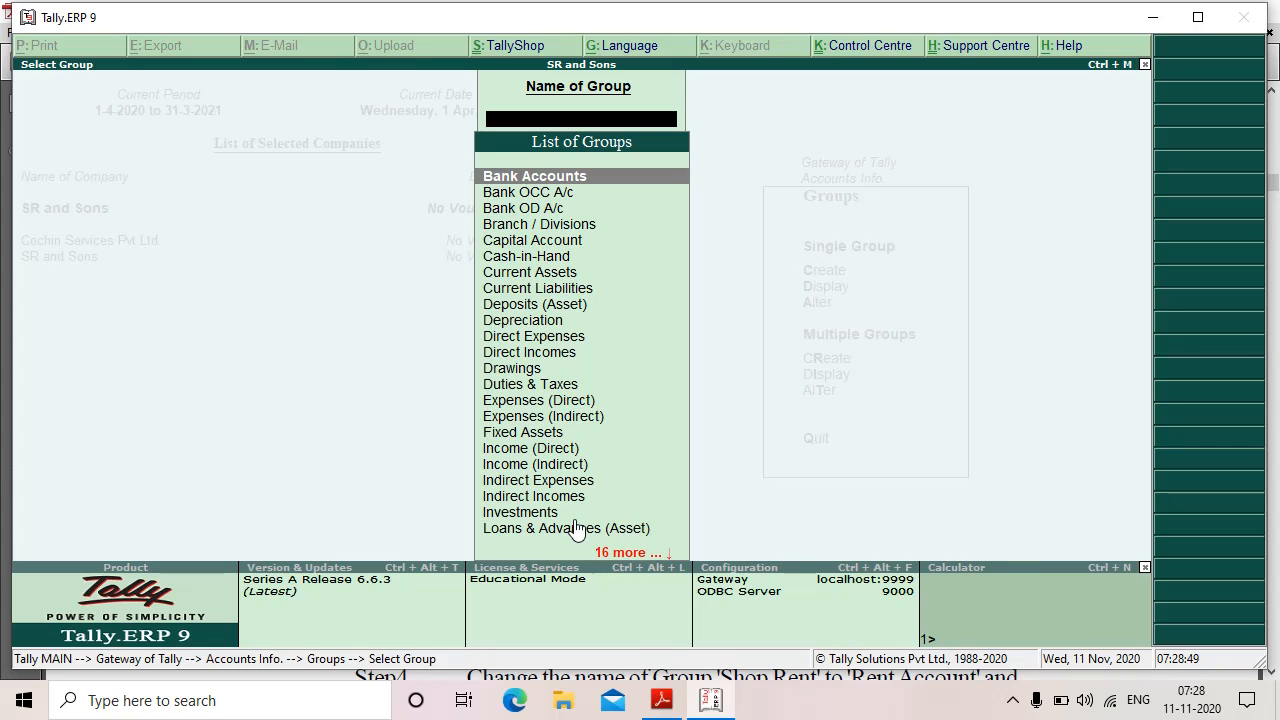
# Step: Filter the group list to Shop Rent with 'Sh', then back out to the Groups menu
pyautogui.write('Sh')
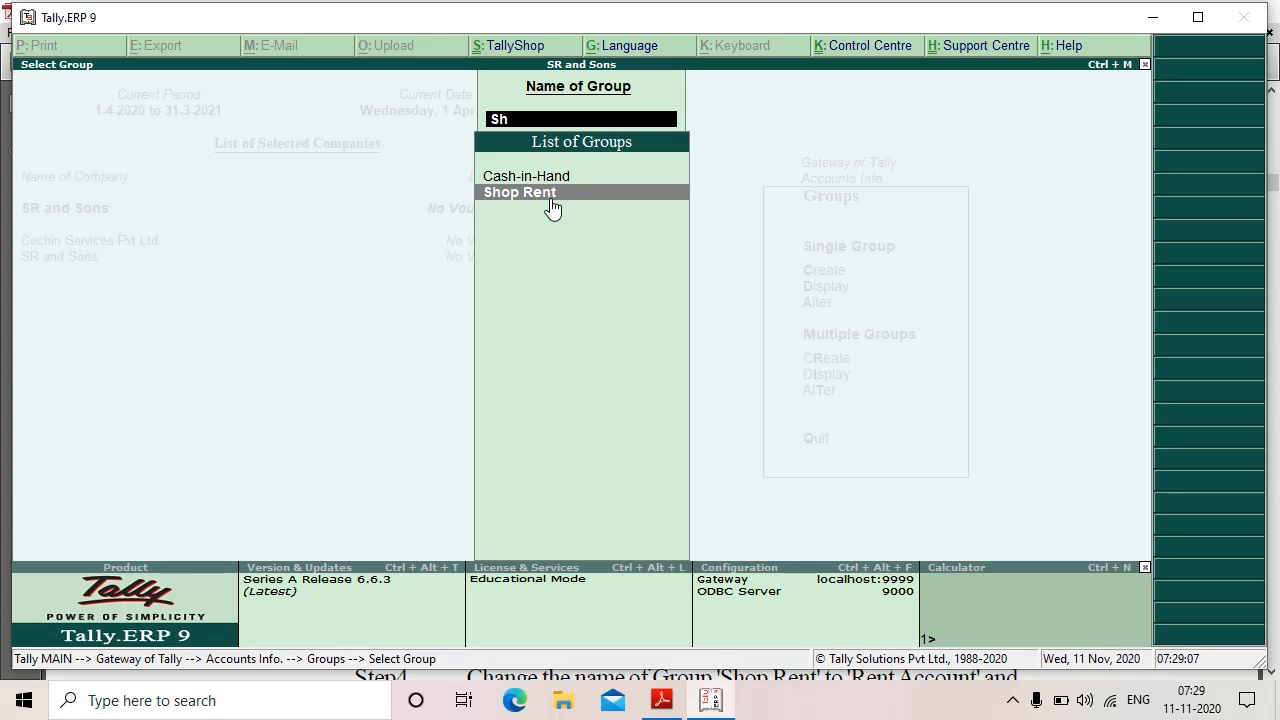
pyautogui.press('Escape')
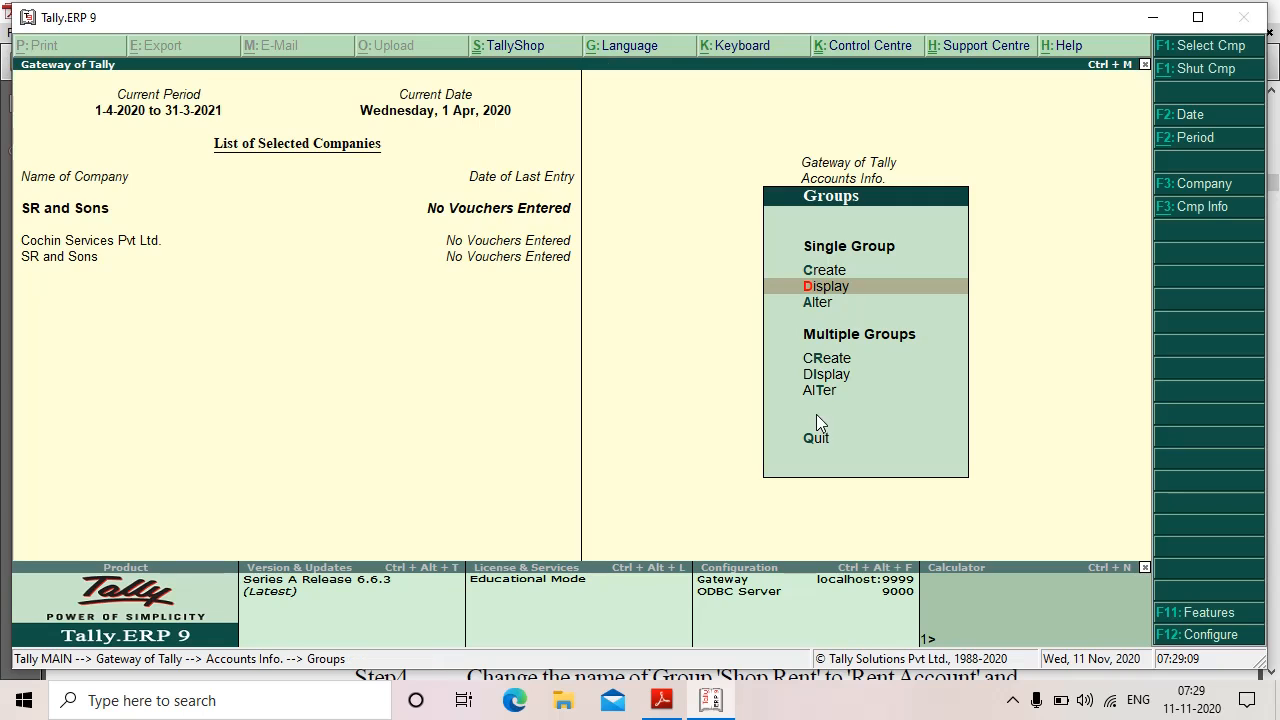
# Step: Review the Qn.3 instruction and the Shop Rent row in the exercise PDF
pyautogui.click(660, 705)
pyautogui.scroll(-3, 588, 556)
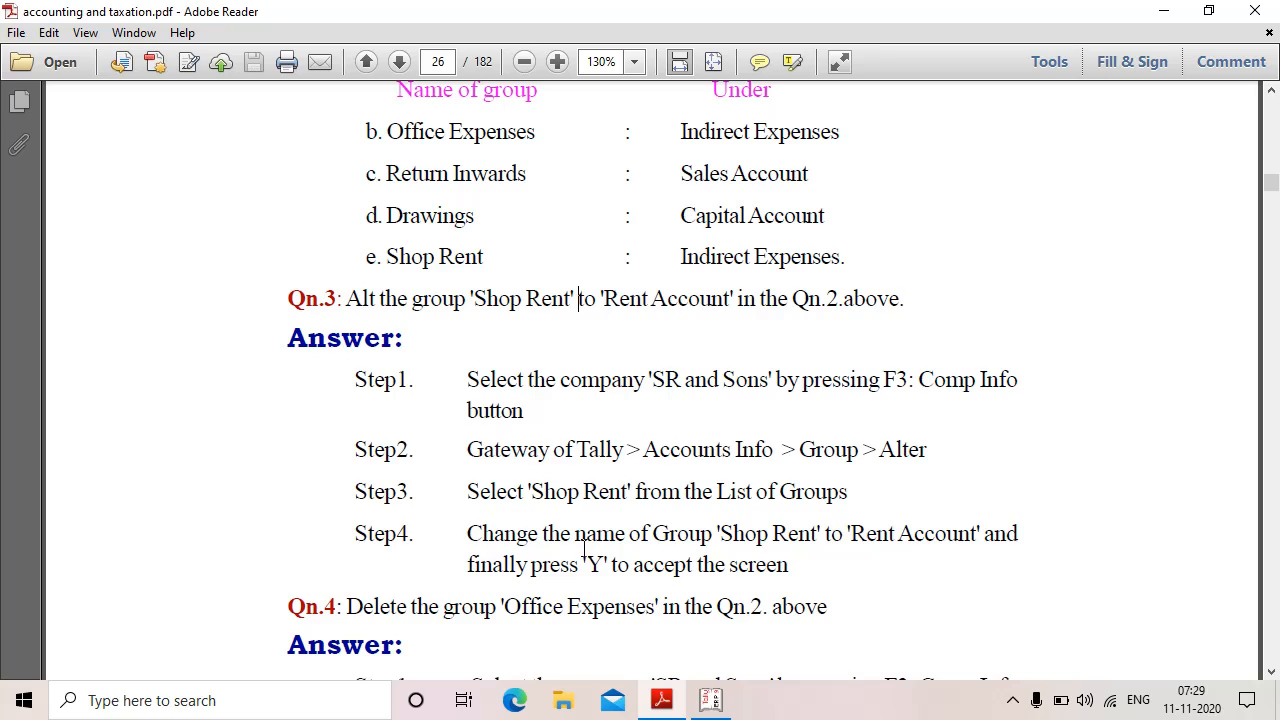
pyautogui.moveTo(345, 299); pyautogui.dragTo(492, 304)
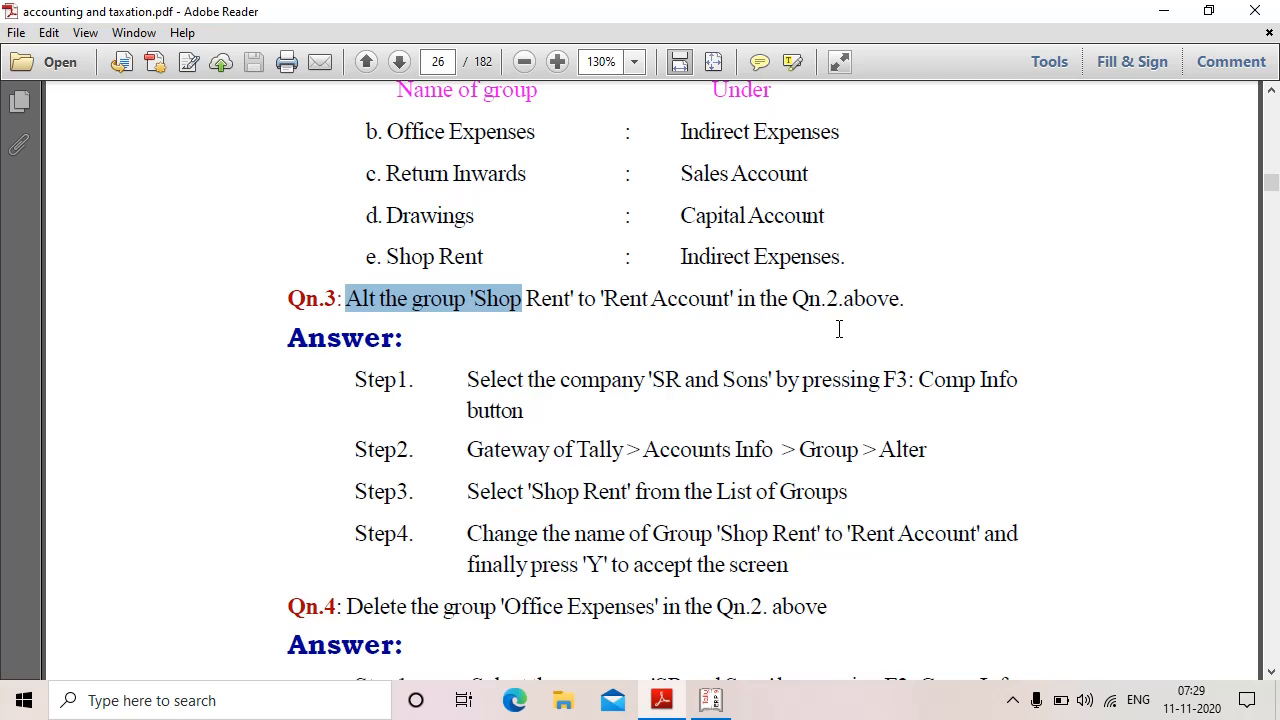
pyautogui.click(767, 450)
pyautogui.scroll(10, 768, 455)
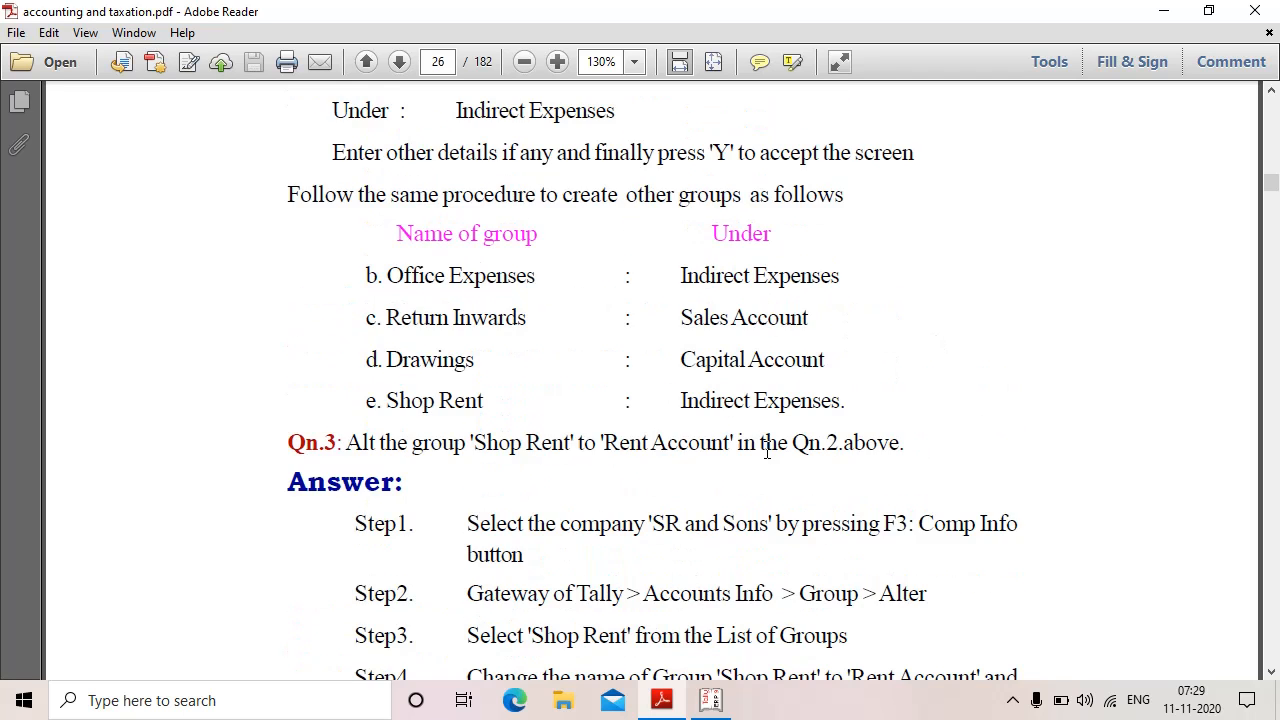
pyautogui.scroll(-6, 767, 455)
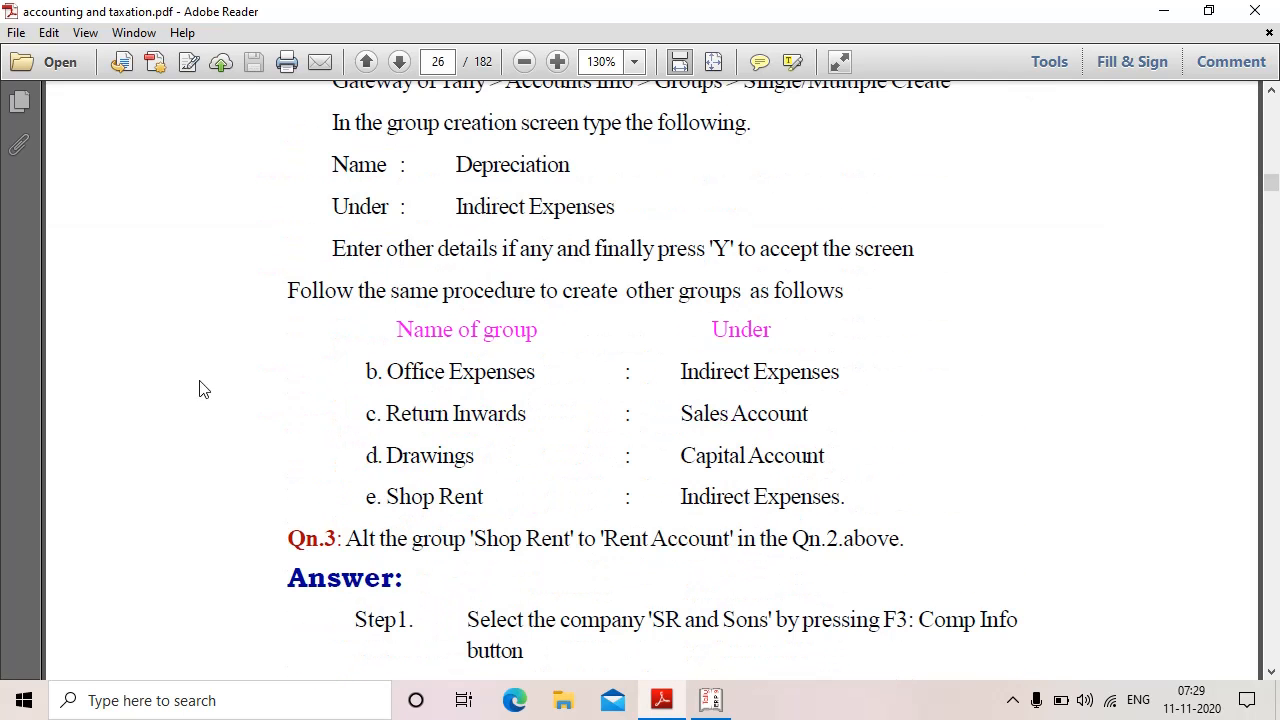
pyautogui.scroll(-2, 406, 407)
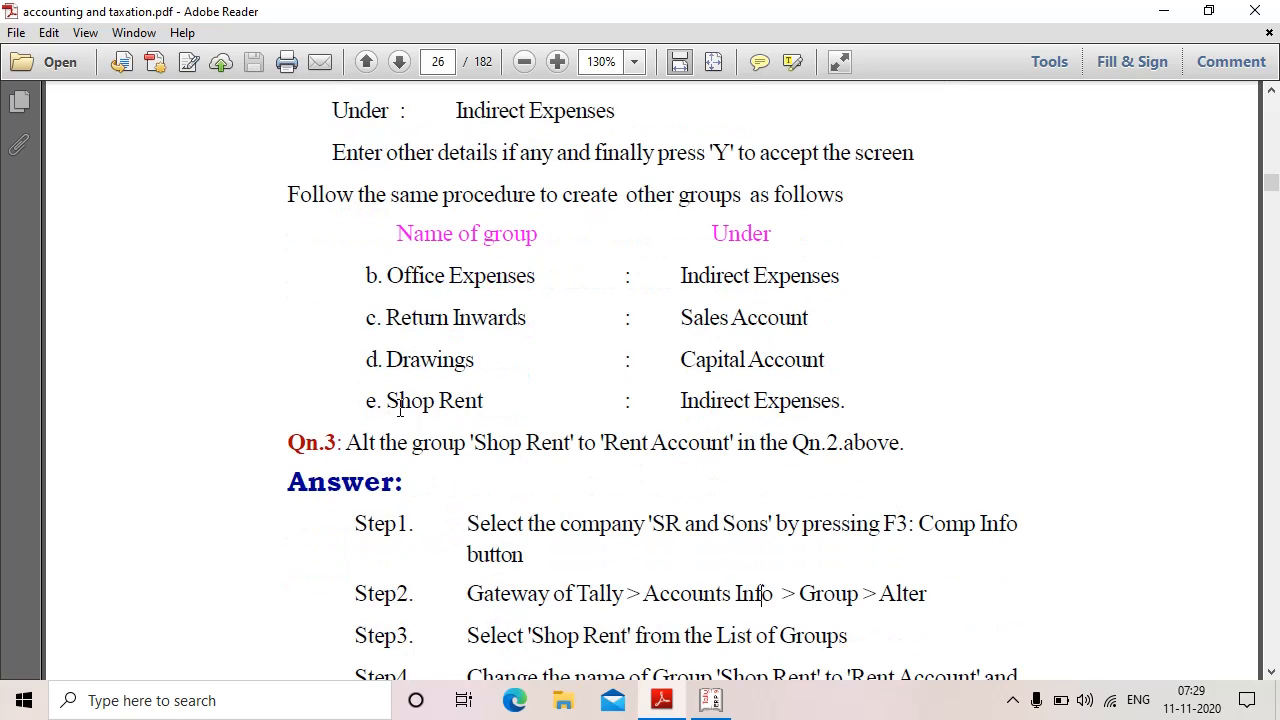
pyautogui.moveTo(385, 401); pyautogui.dragTo(490, 401)
pyautogui.click(537, 410)
# Step: Mark 'Rent Account' as Shop Rent's new name in Qn.3
pyautogui.scroll(-3, 303, 268)
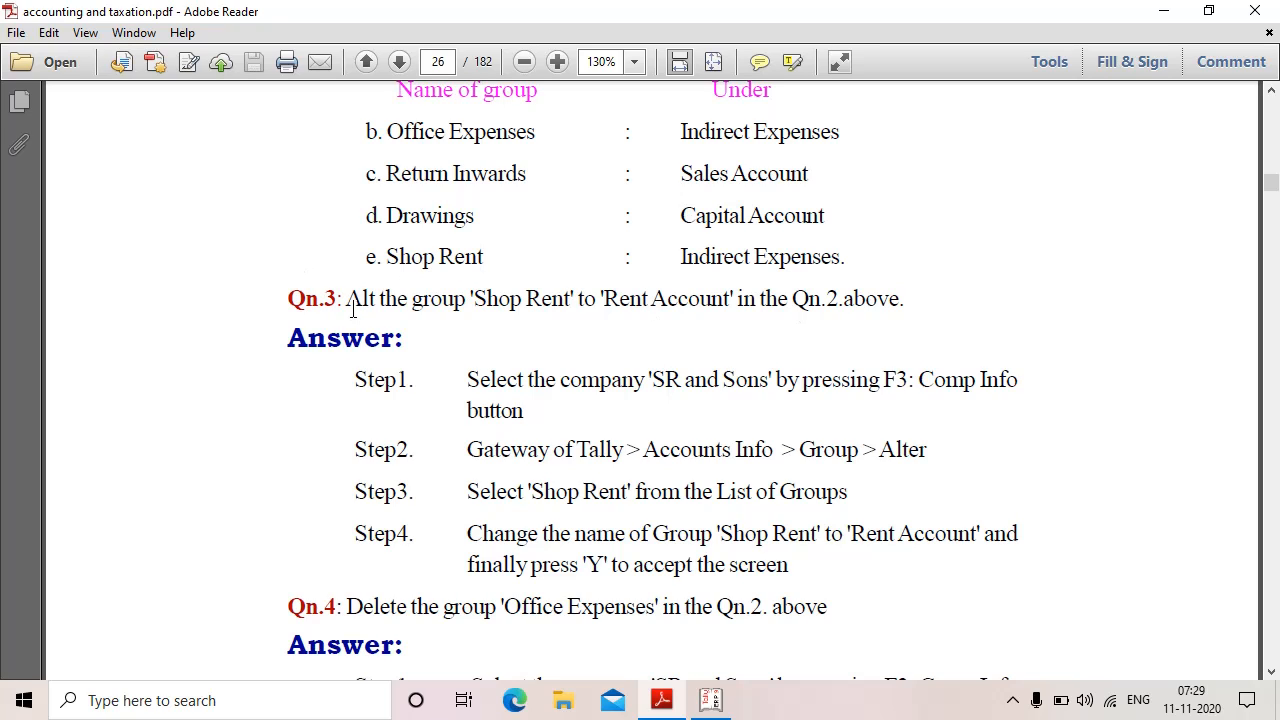
pyautogui.moveTo(604, 308); pyautogui.dragTo(772, 305)
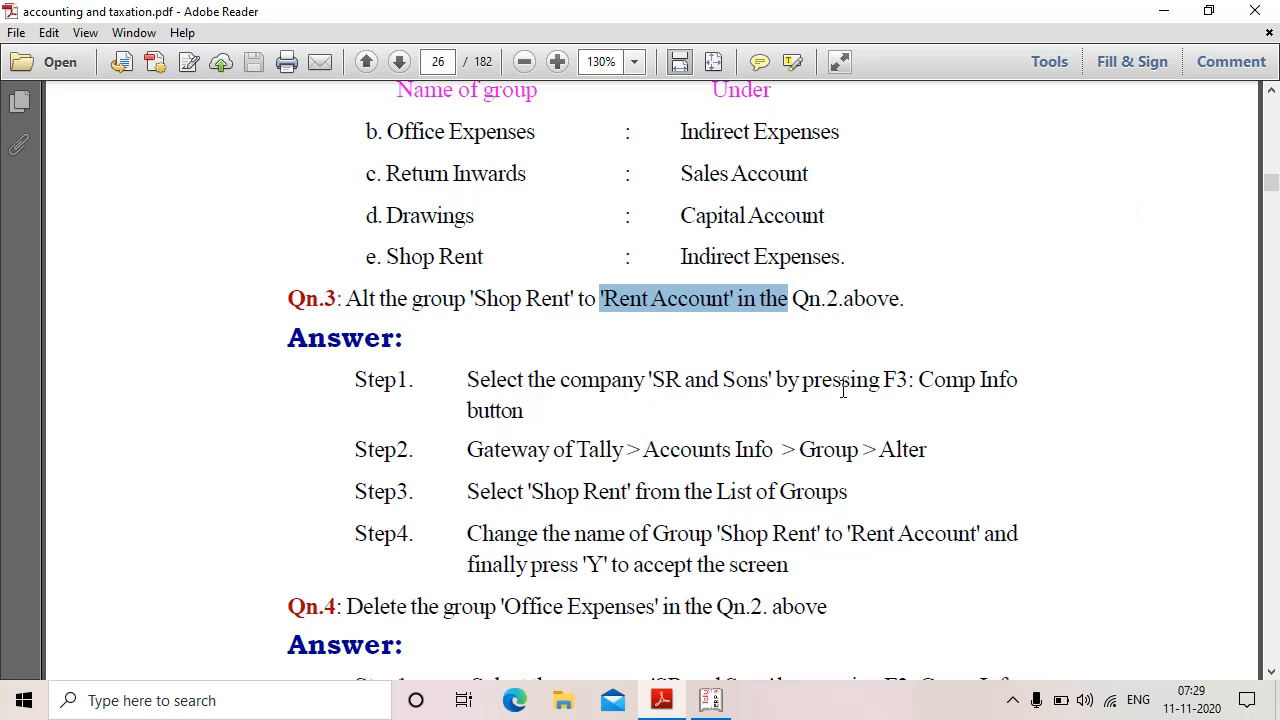
pyautogui.scroll(-3, 711, 573)
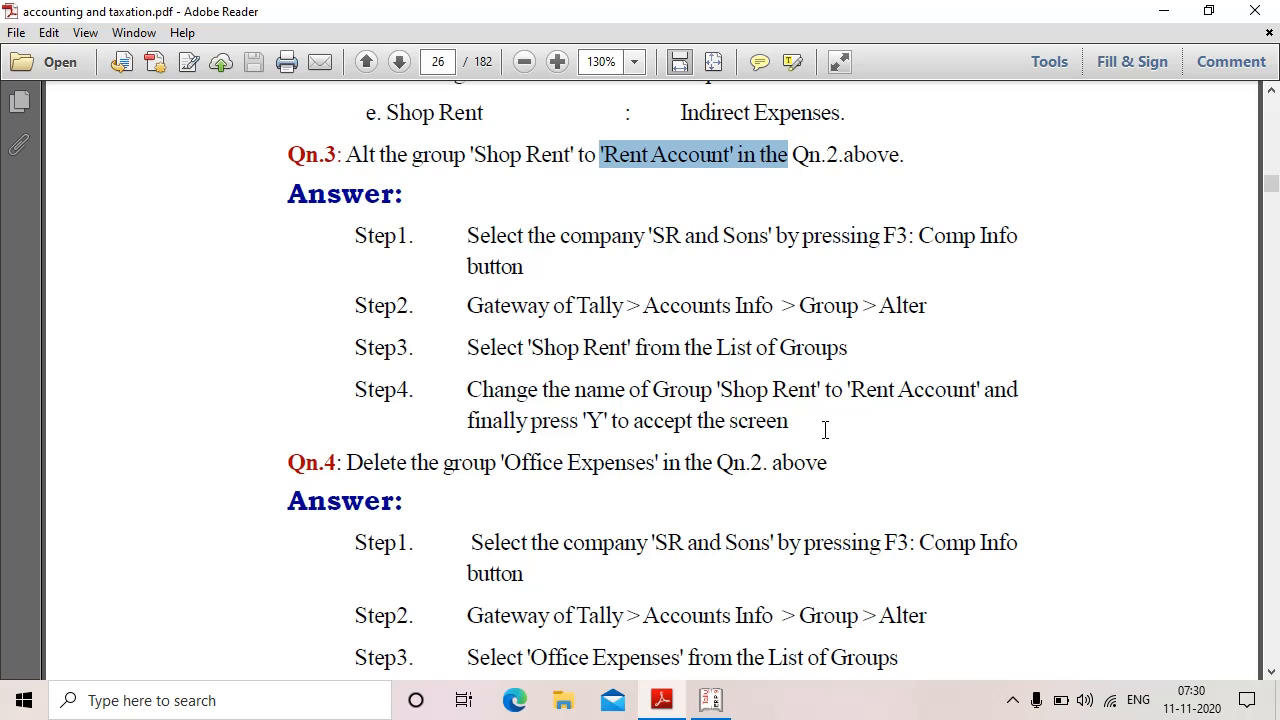
pyautogui.click(708, 705)
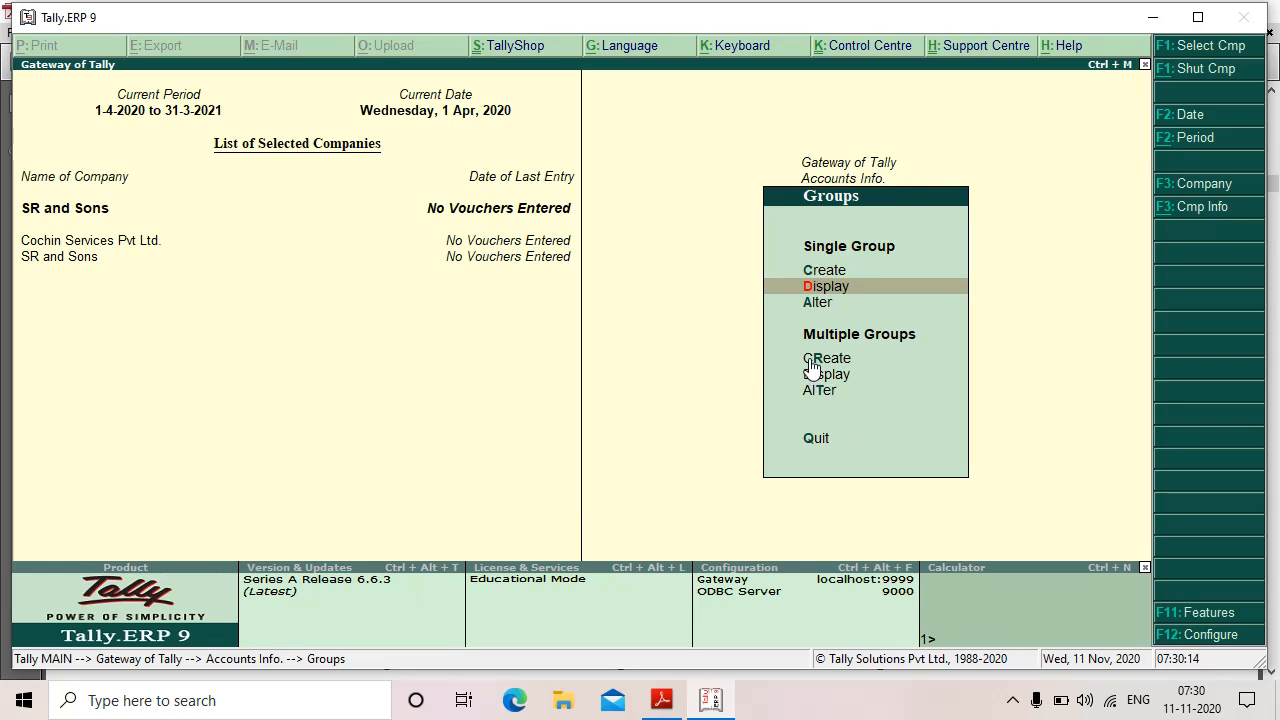
# Step: Load the SR and Sons company through Cmp Info > Select Company
pyautogui.press('Escape')
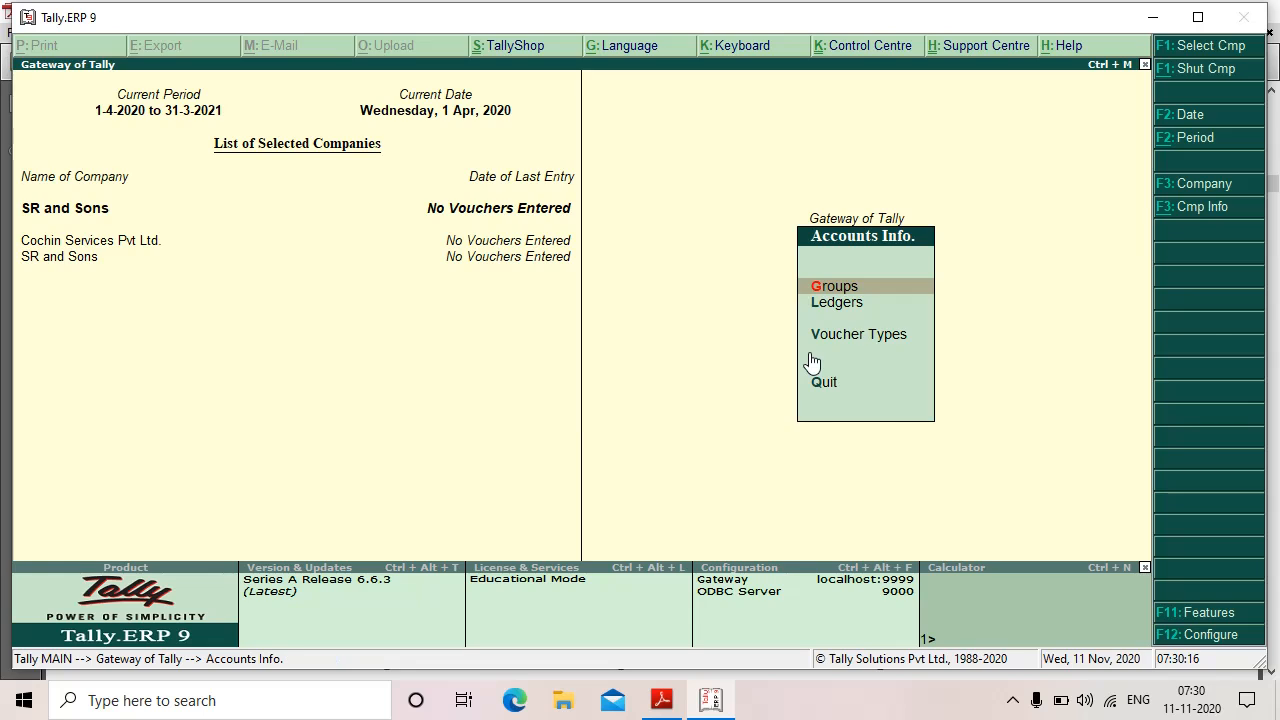
pyautogui.press('Escape')
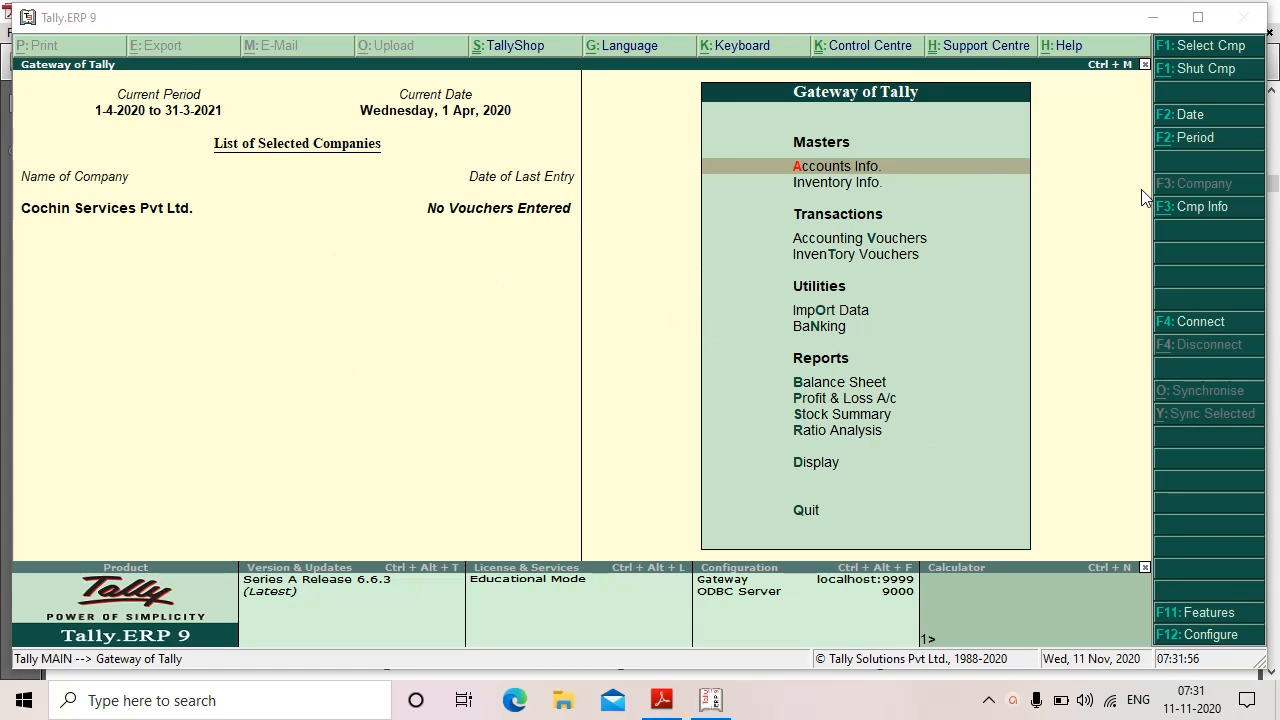
pyautogui.click(1200, 207)
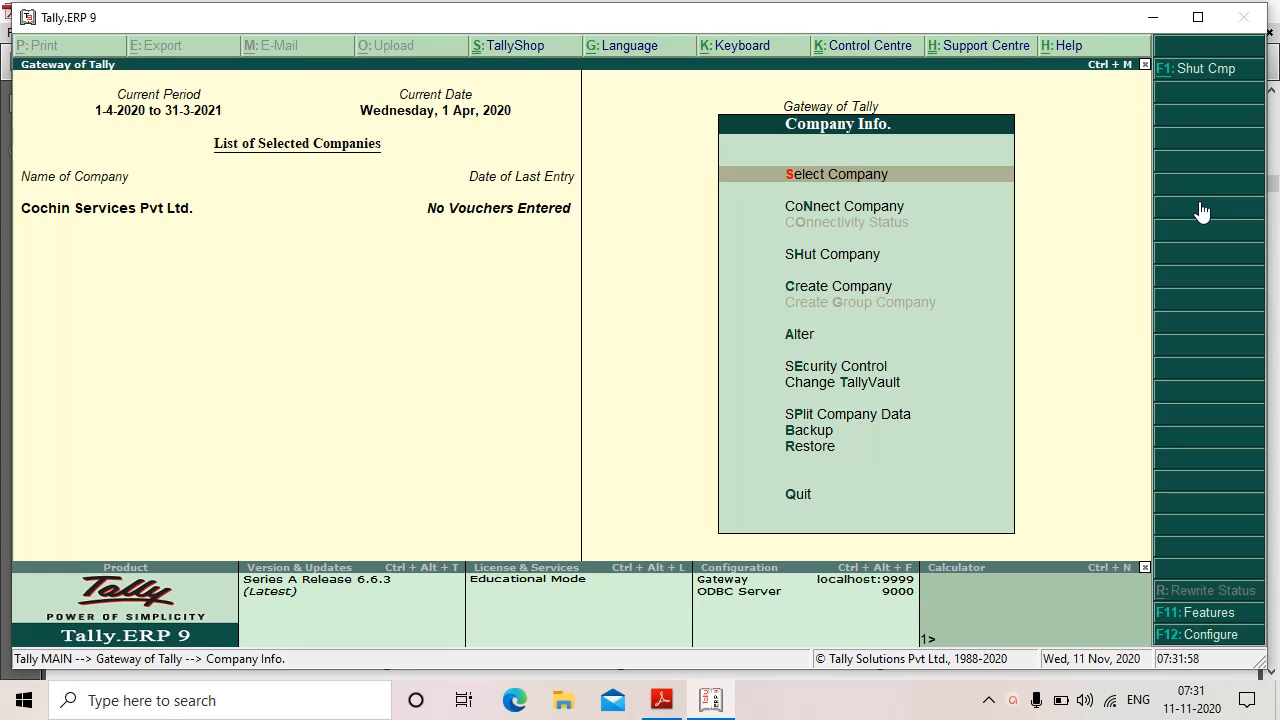
pyautogui.click(853, 174)
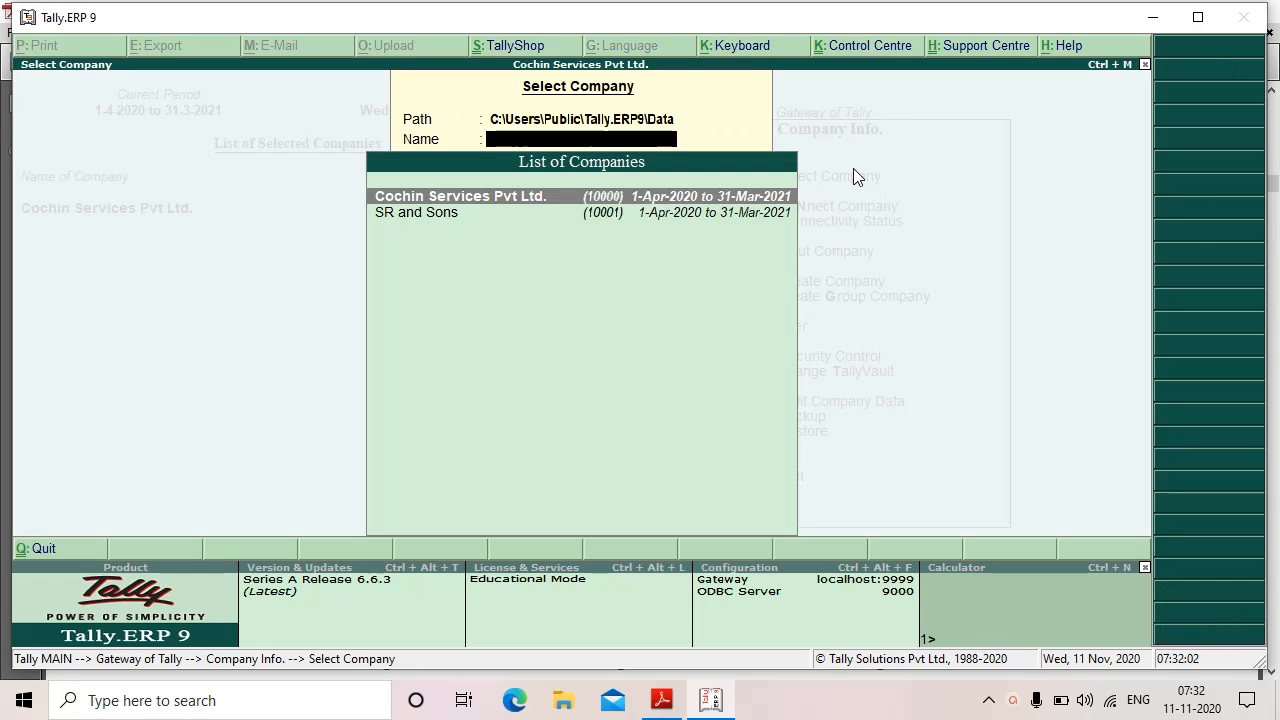
pyautogui.click(420, 213)
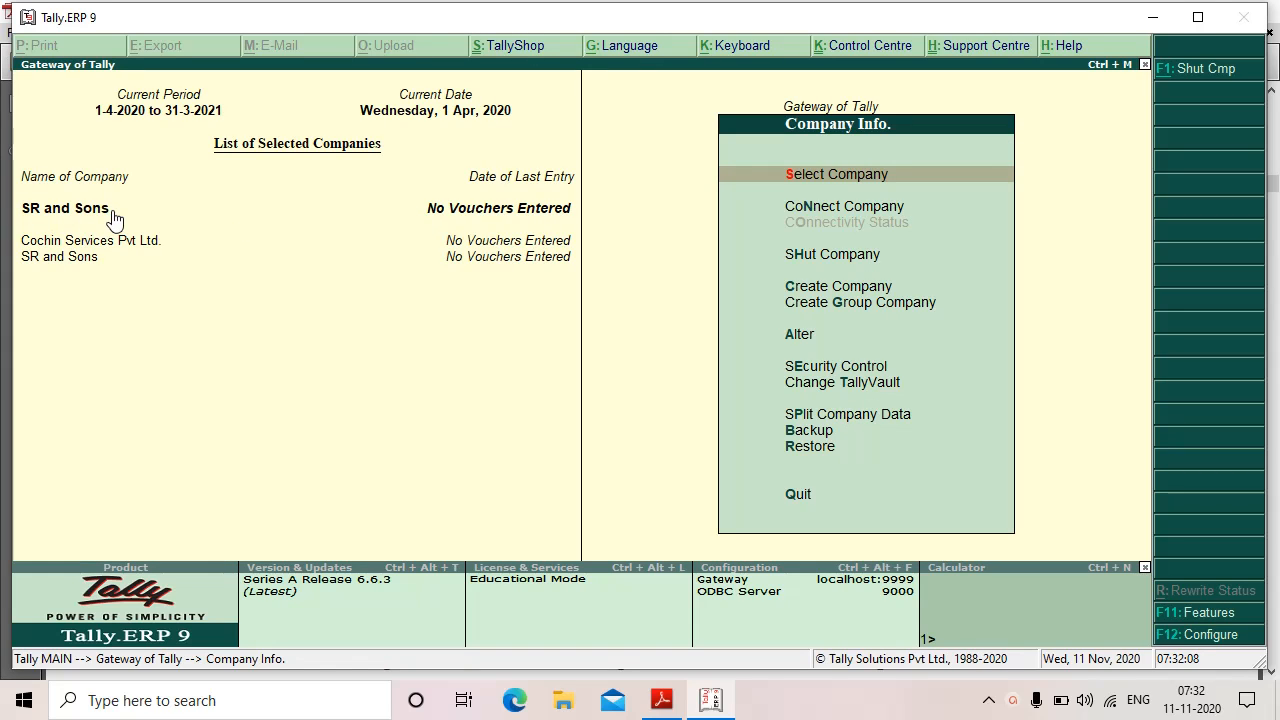
# Step: Open Accounts Info > Groups > Alter to list the groups for alteration
pyautogui.click(864, 107)
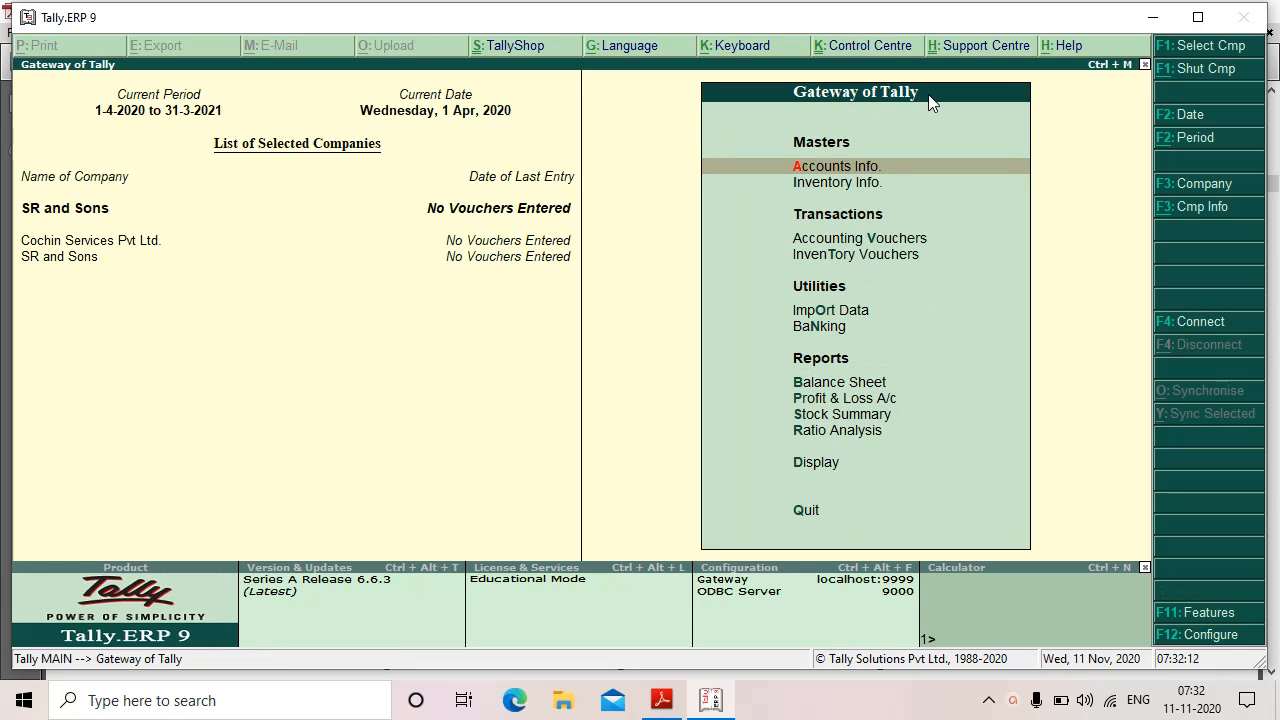
pyautogui.click(838, 166)
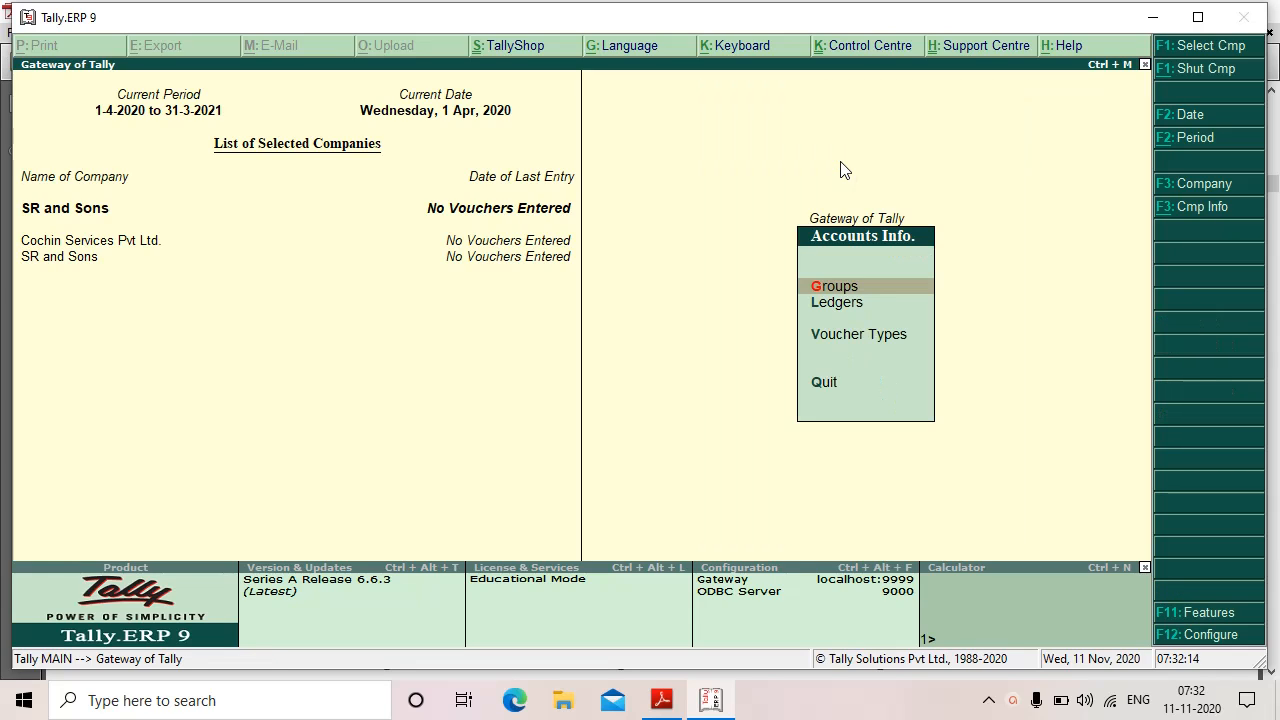
pyautogui.click(845, 288)
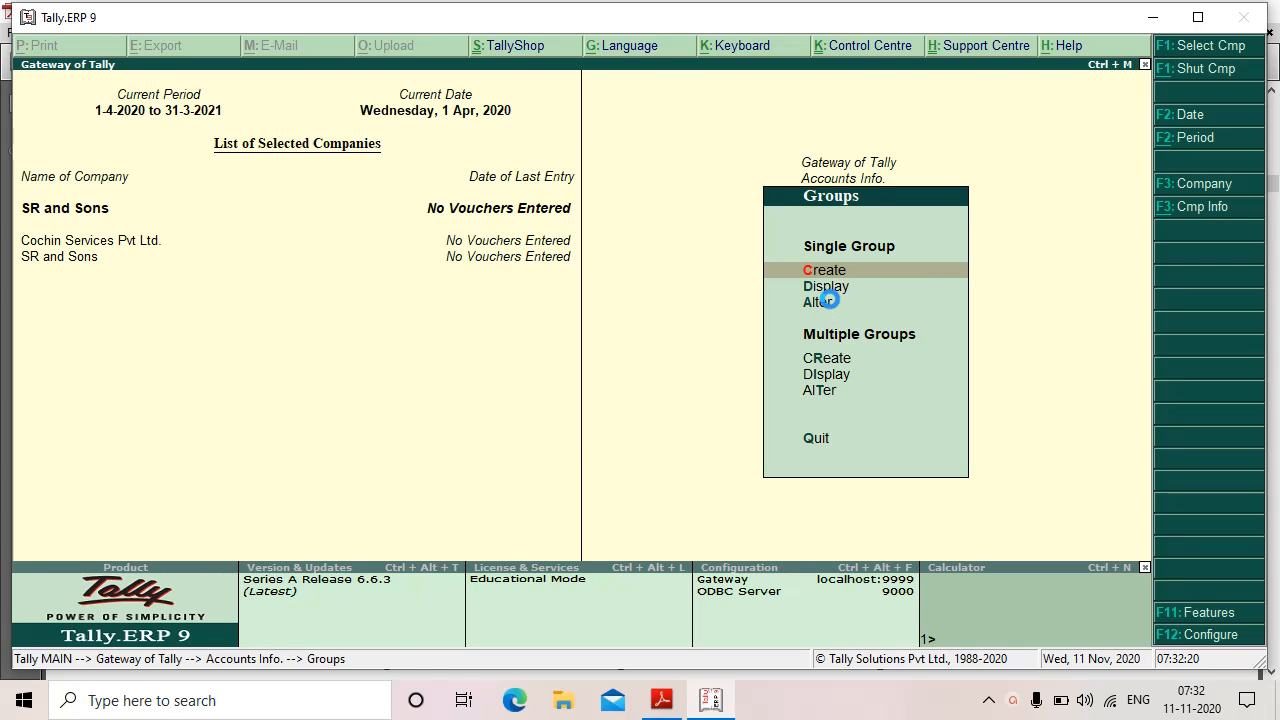
pyautogui.click(826, 301)
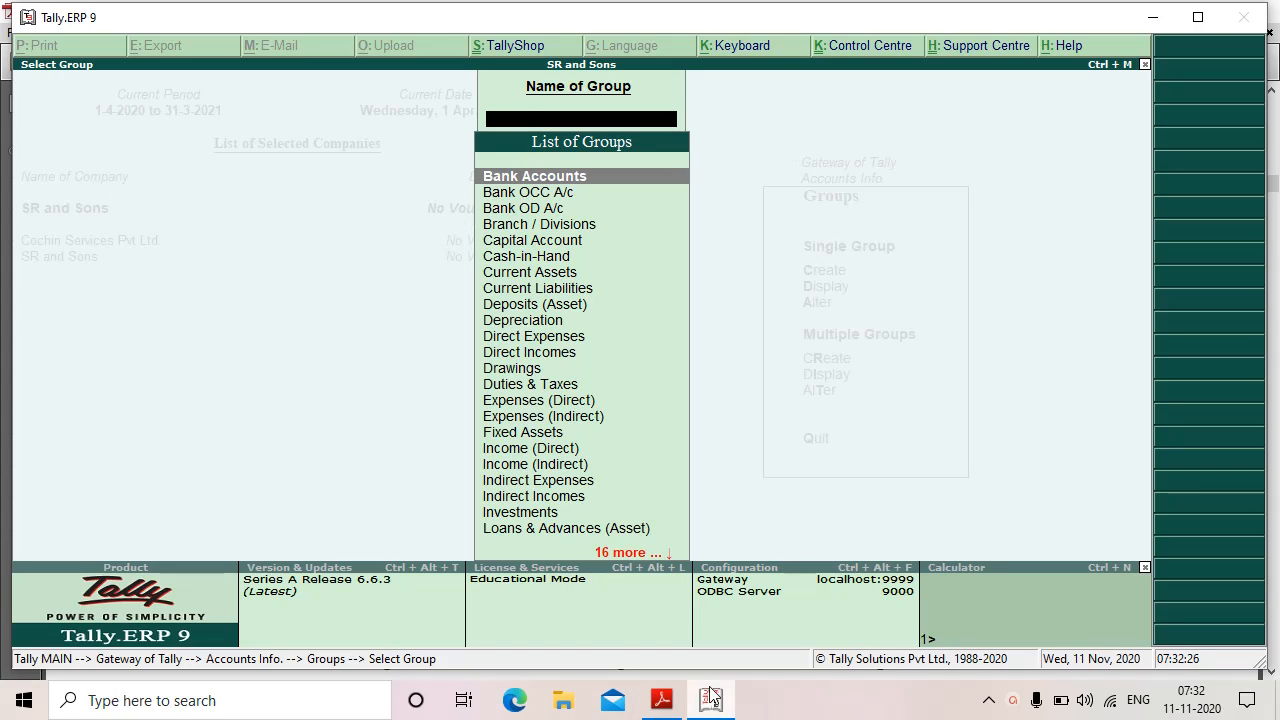
# Step: Pick Shop Rent from the group list for alteration, then bring the exercise PDF back to Qn.3
pyautogui.write('S')
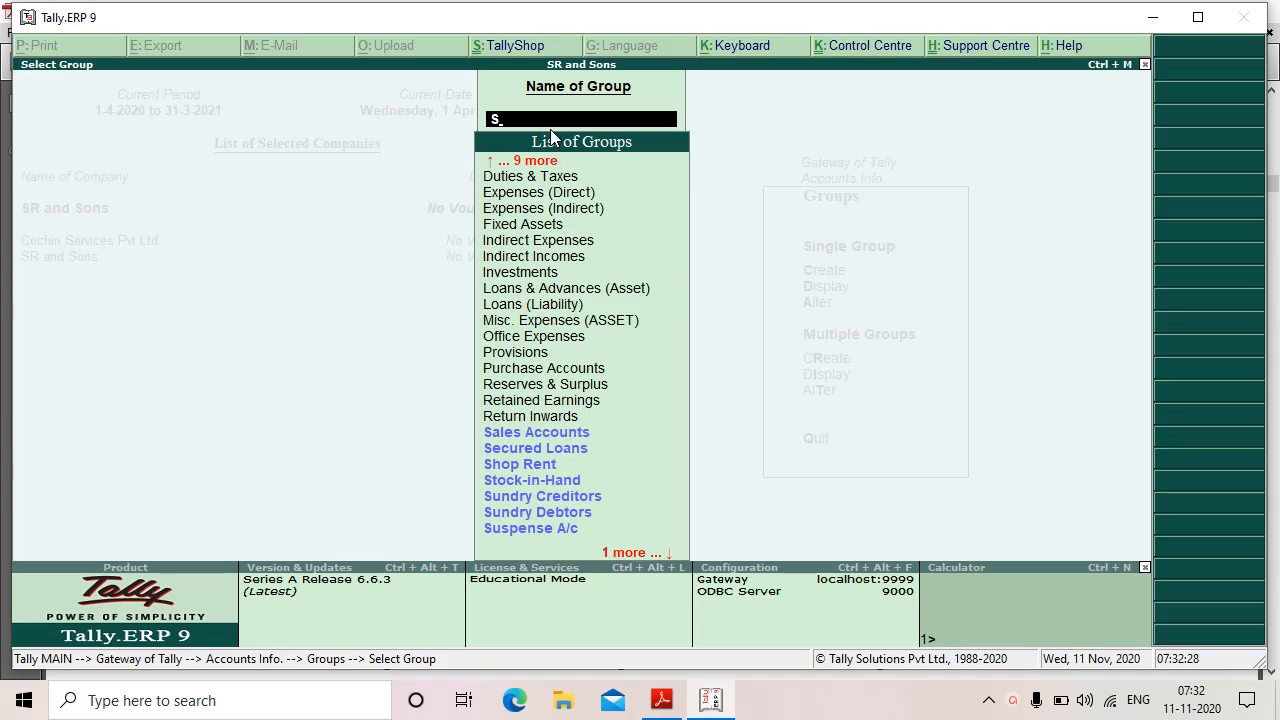
pyautogui.write('h')
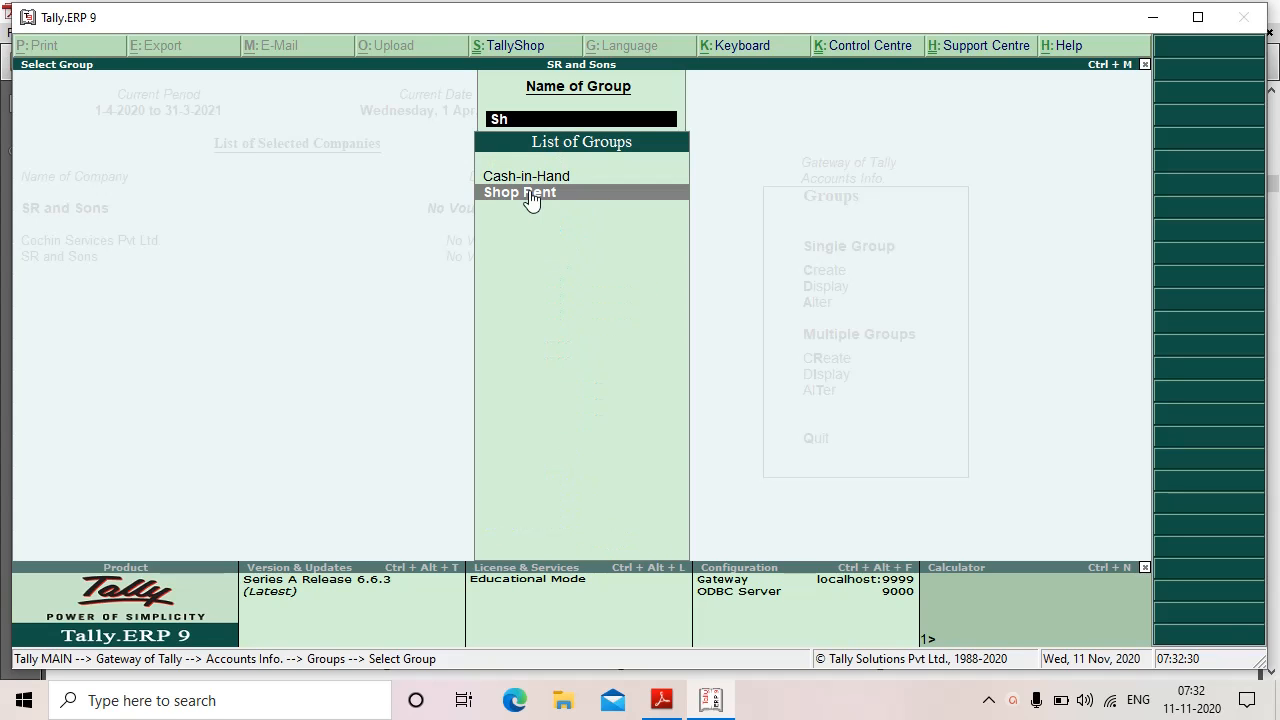
pyautogui.click(530, 199)
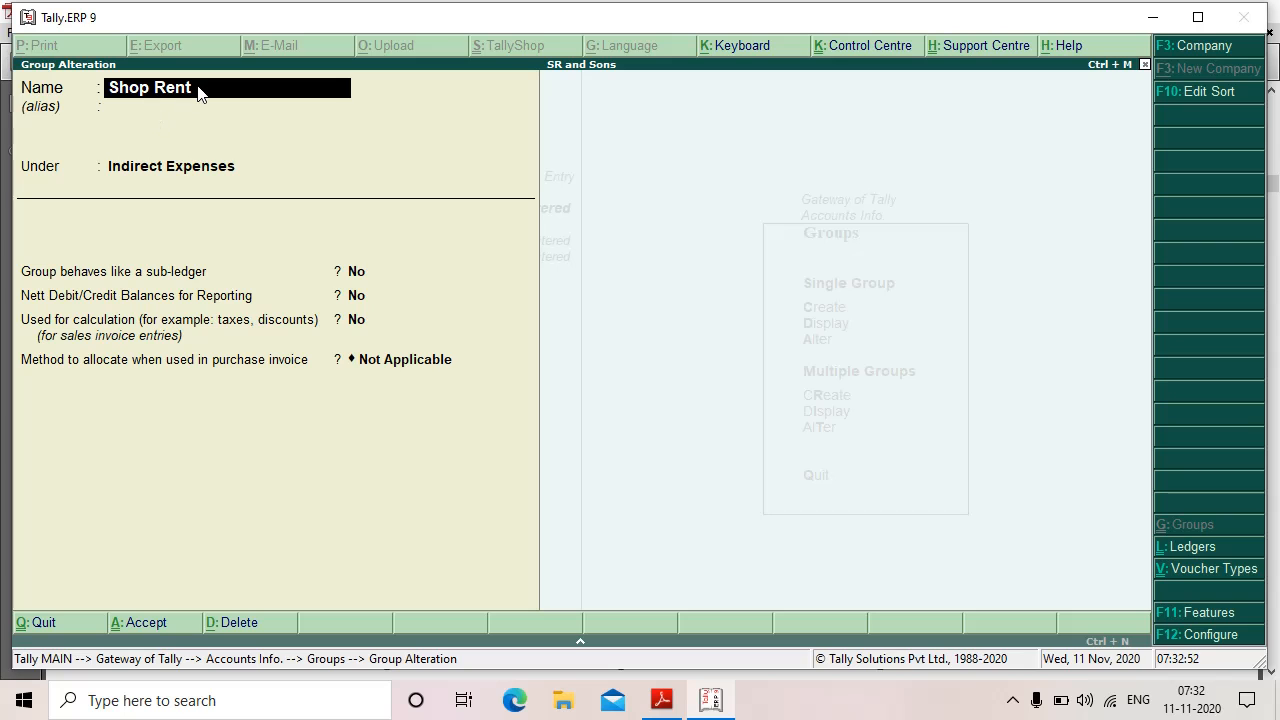
pyautogui.click(662, 701)
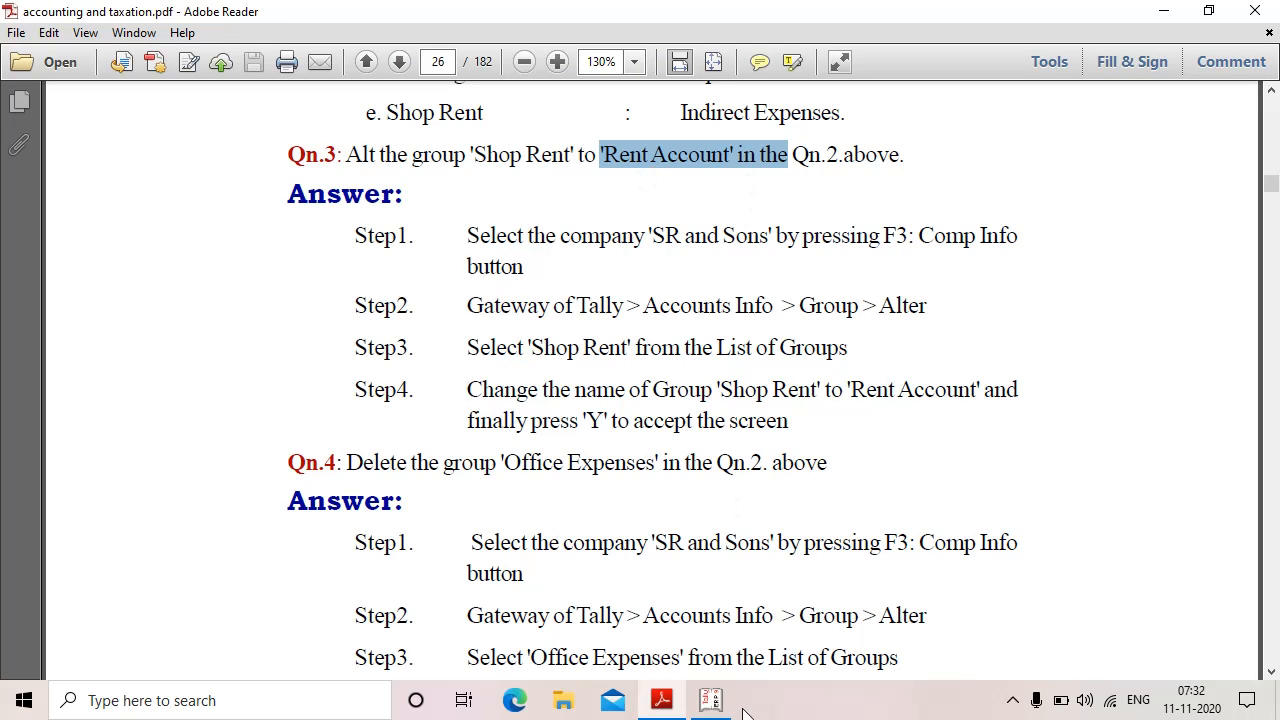
pyautogui.moveTo(712, 705)
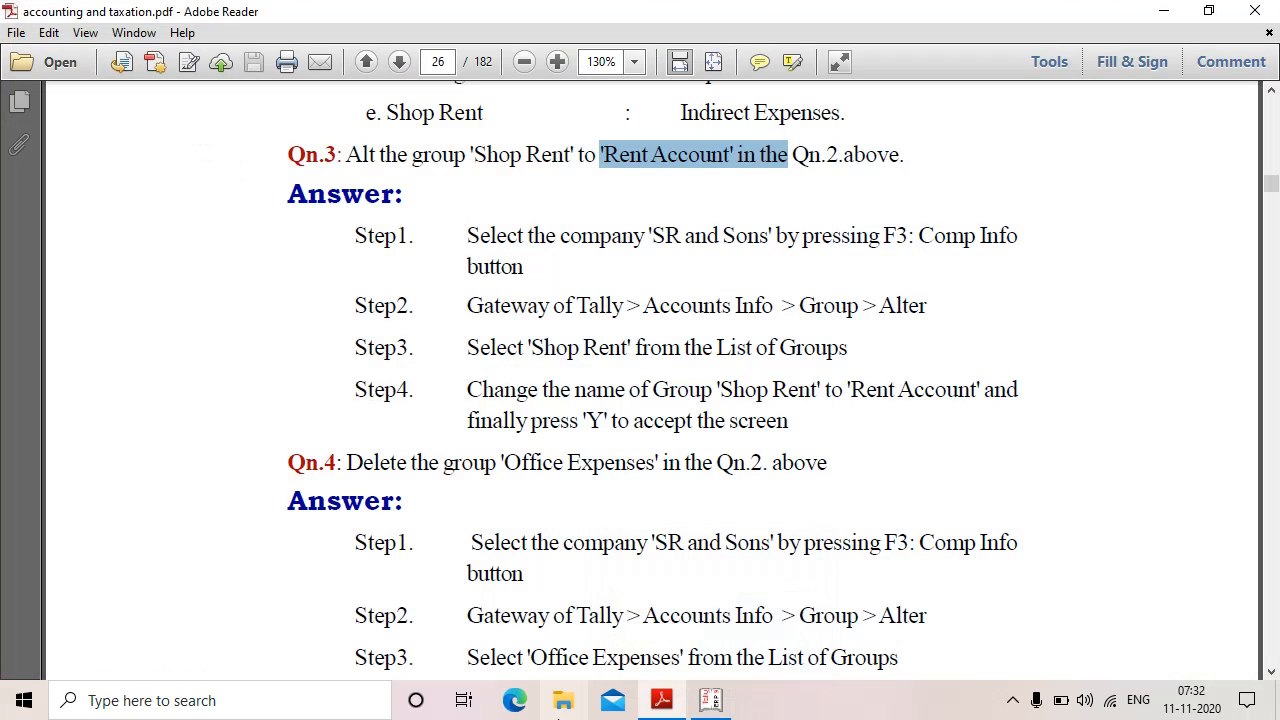
pyautogui.click(712, 700)
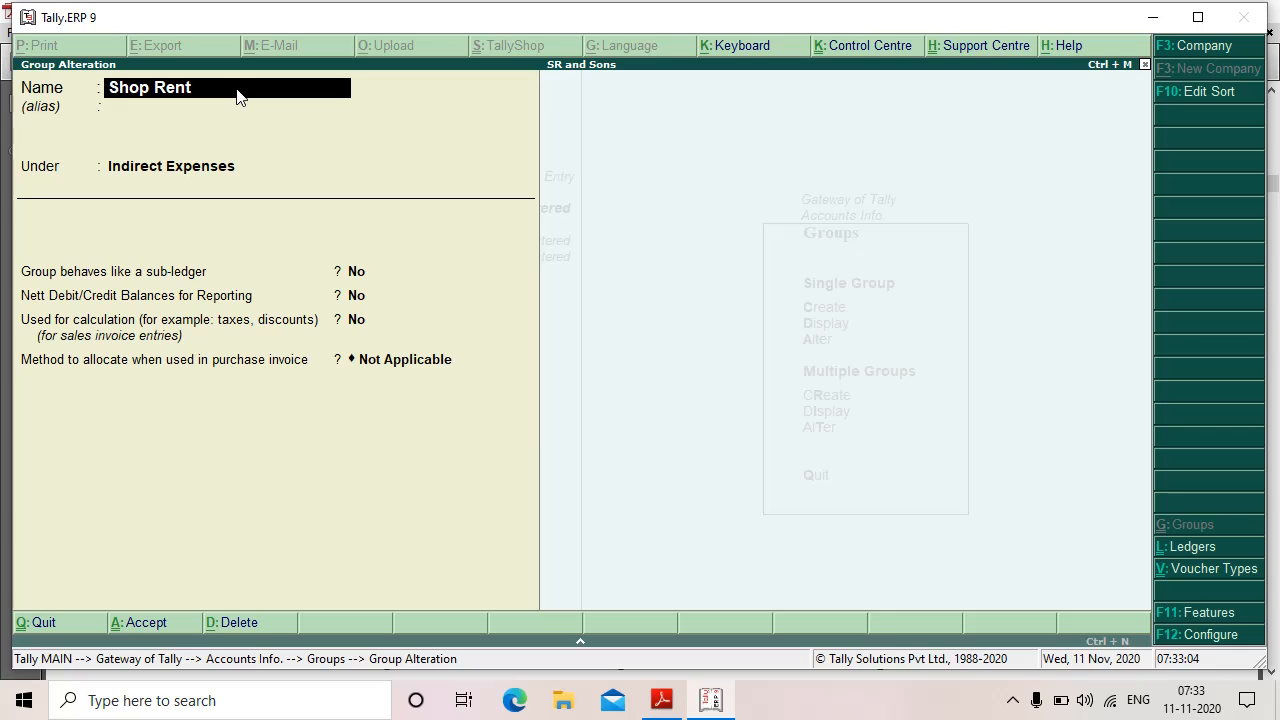
# Step: Rename the Shop Rent group to 'Rent Account' under Indirect Expenses and save it
pyautogui.press('BackSpace')
pyautogui.press('BackSpace')
pyautogui.press('BackSpace')
pyautogui.press('BackSpace')
pyautogui.press('Right')
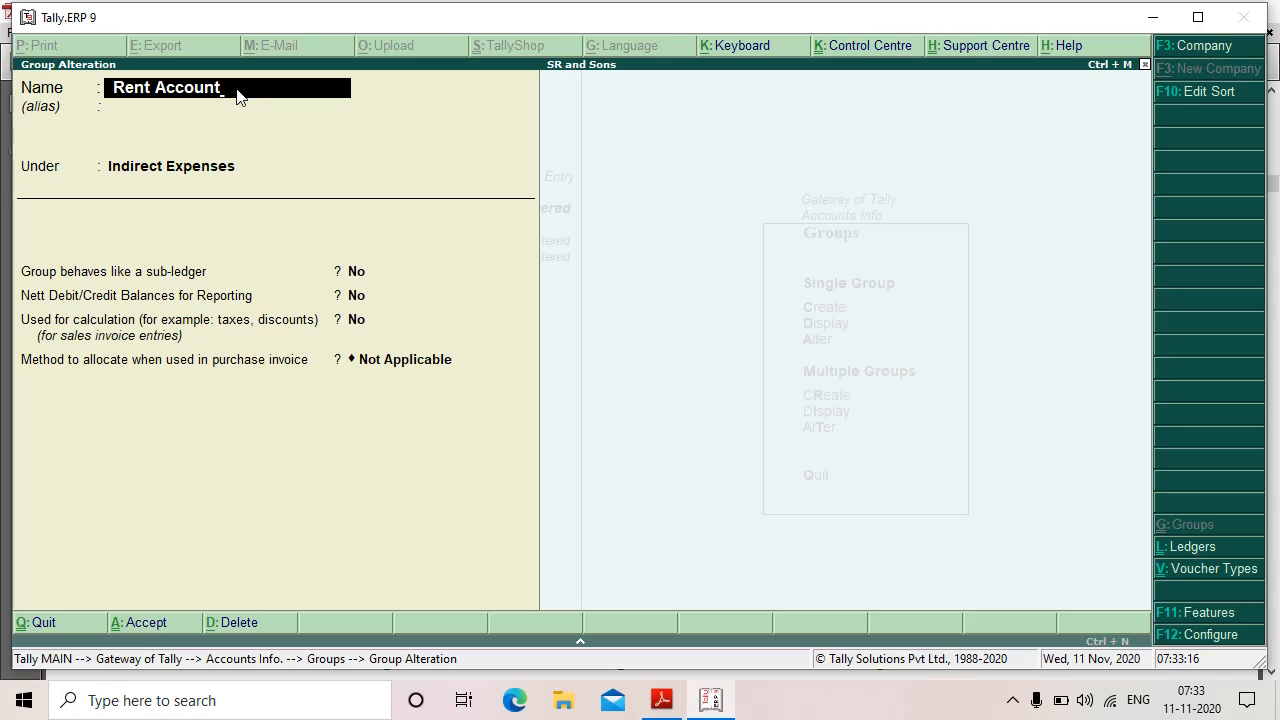
pyautogui.press('Return')
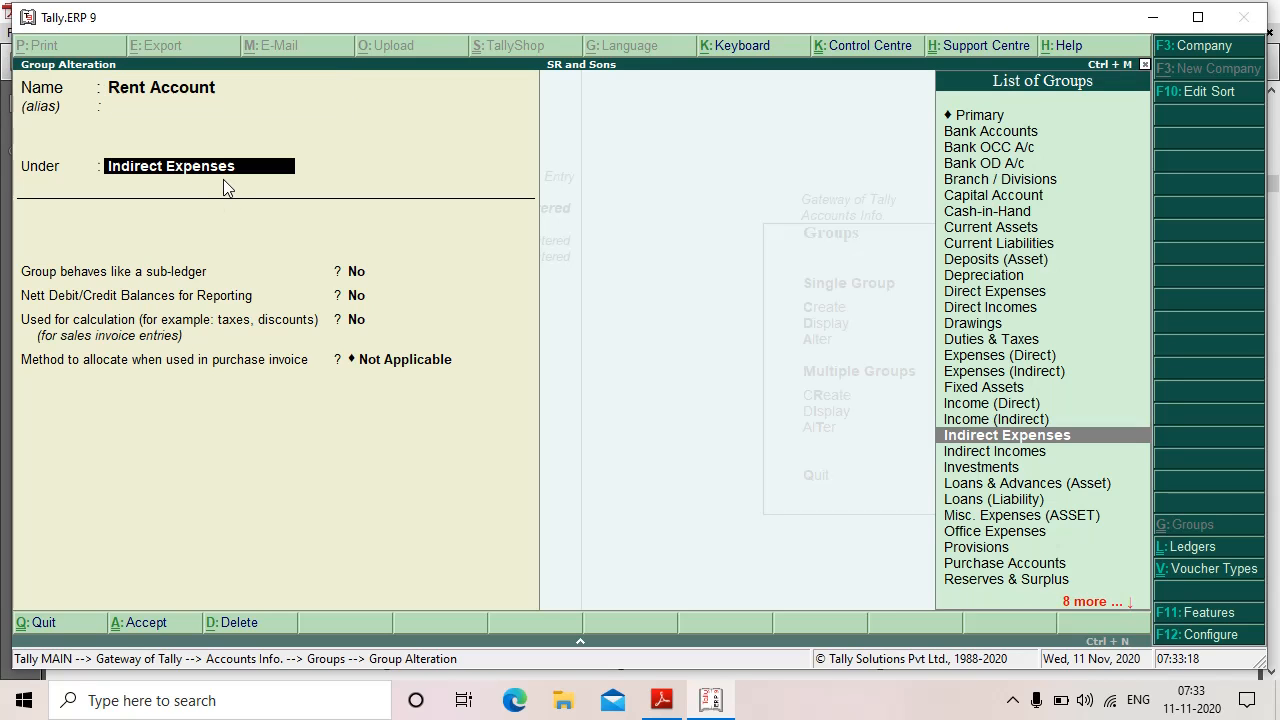
pyautogui.press('Return')
pyautogui.press('Return')
pyautogui.press('Return')
pyautogui.press('Return')
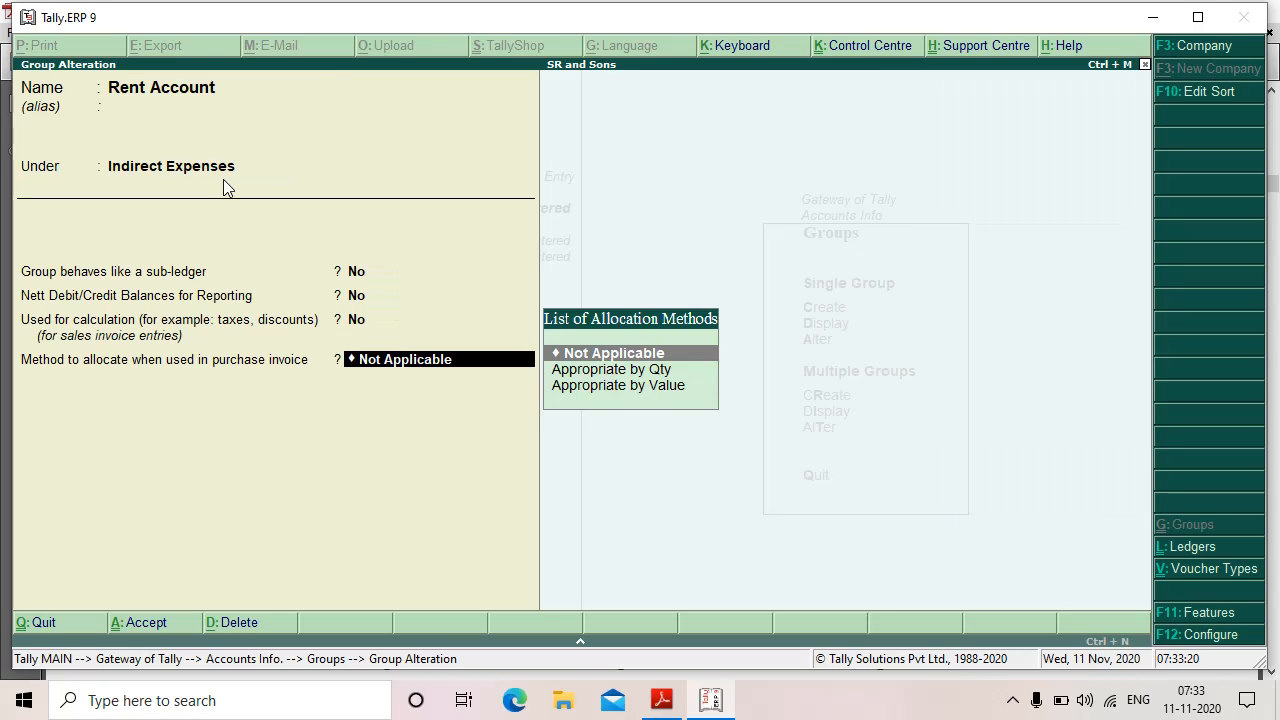
pyautogui.press('Return')
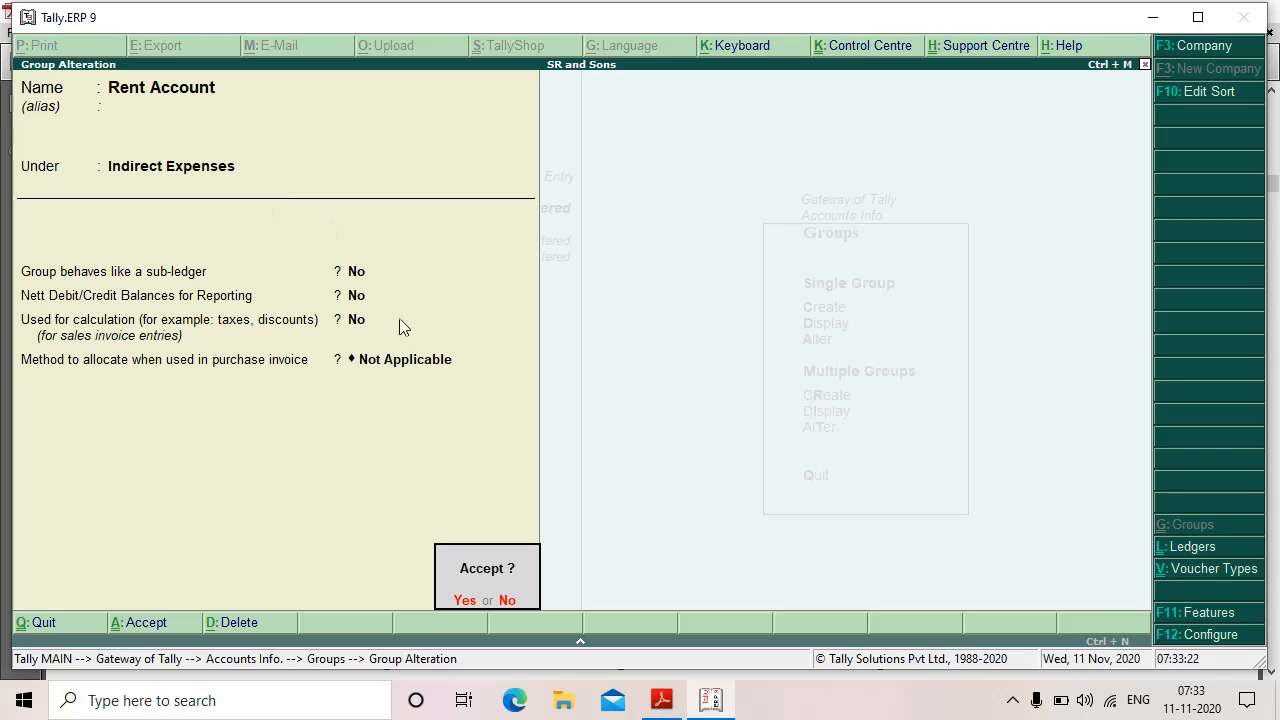
pyautogui.click(476, 571)
pyautogui.press('Return')
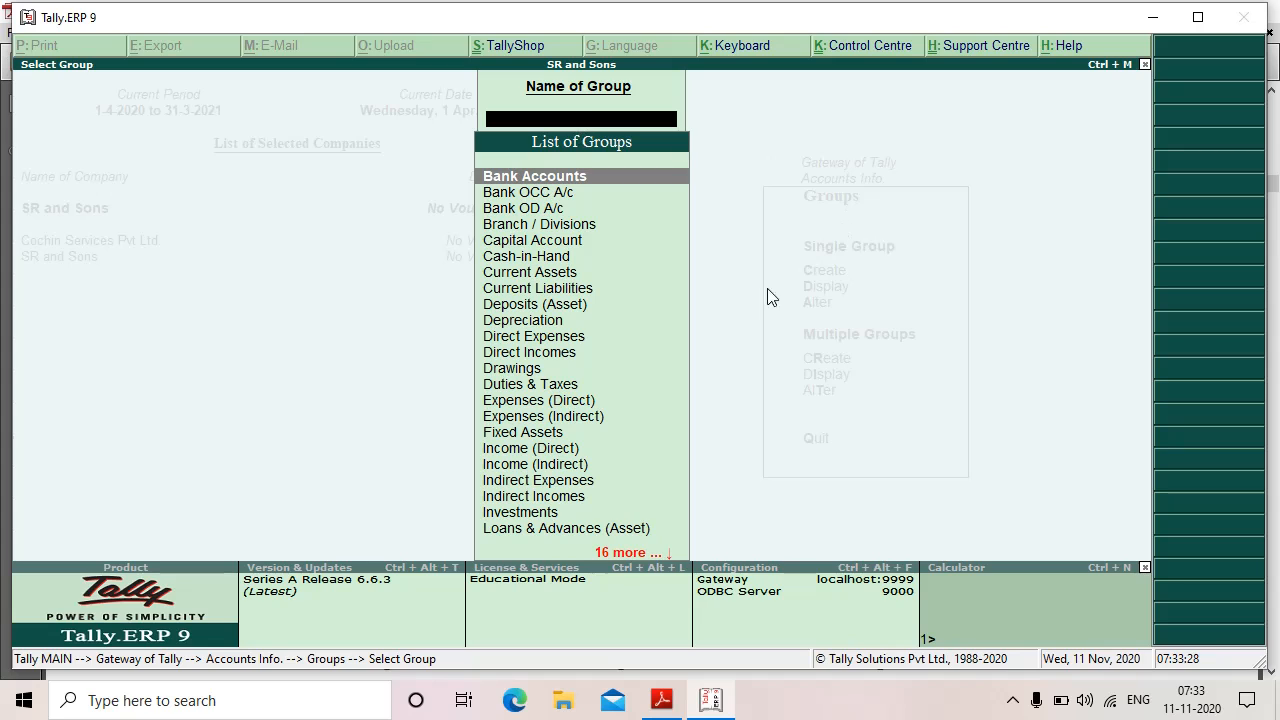
# Step: Check that Rent Account appears in the group list, then return to the PDF
pyautogui.write('Re')
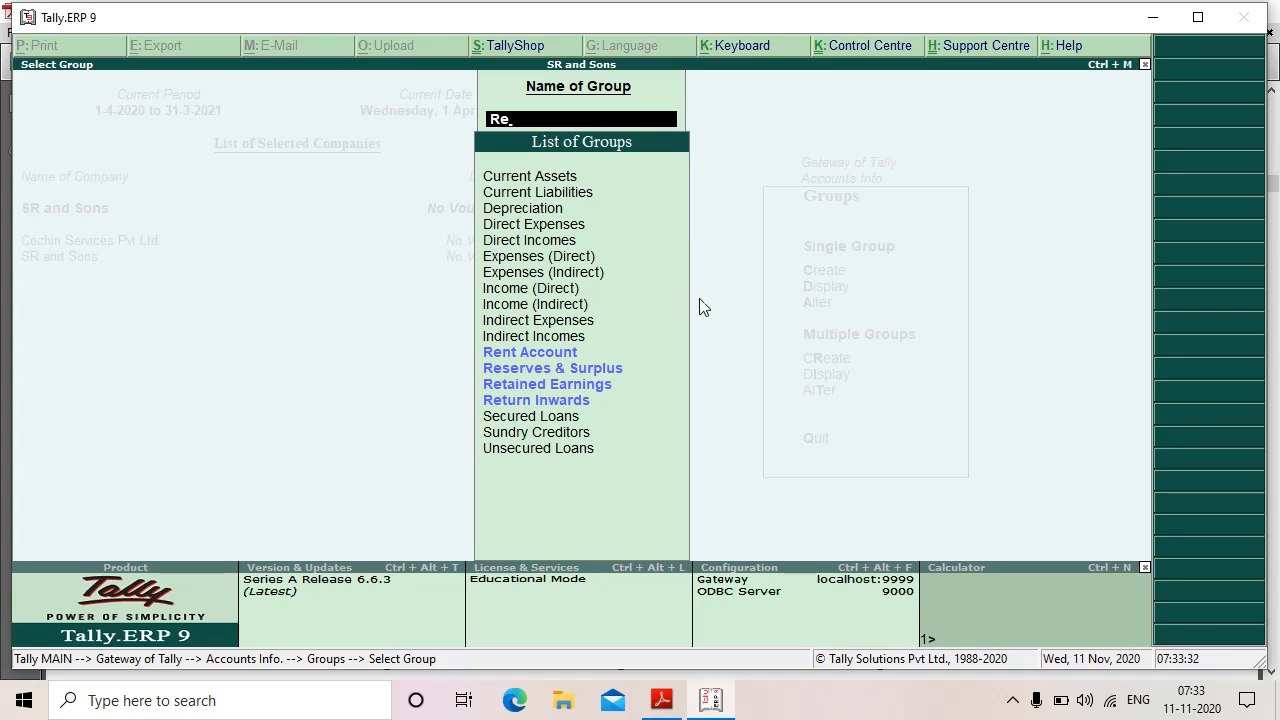
pyautogui.click(519, 355)
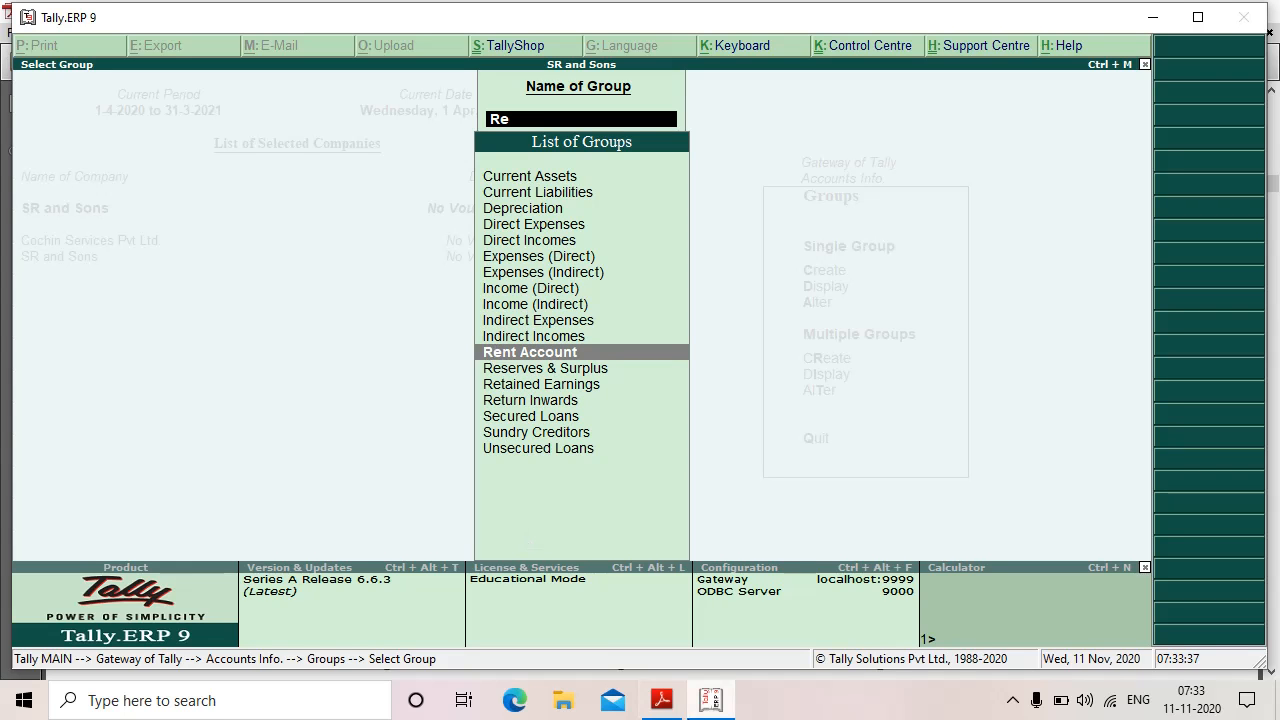
pyautogui.click(661, 700)
# Step: Highlight the Qn.4 sentence about deleting Office Expenses and scroll to page 27's Qn.5
pyautogui.scroll(-6, 942, 552)
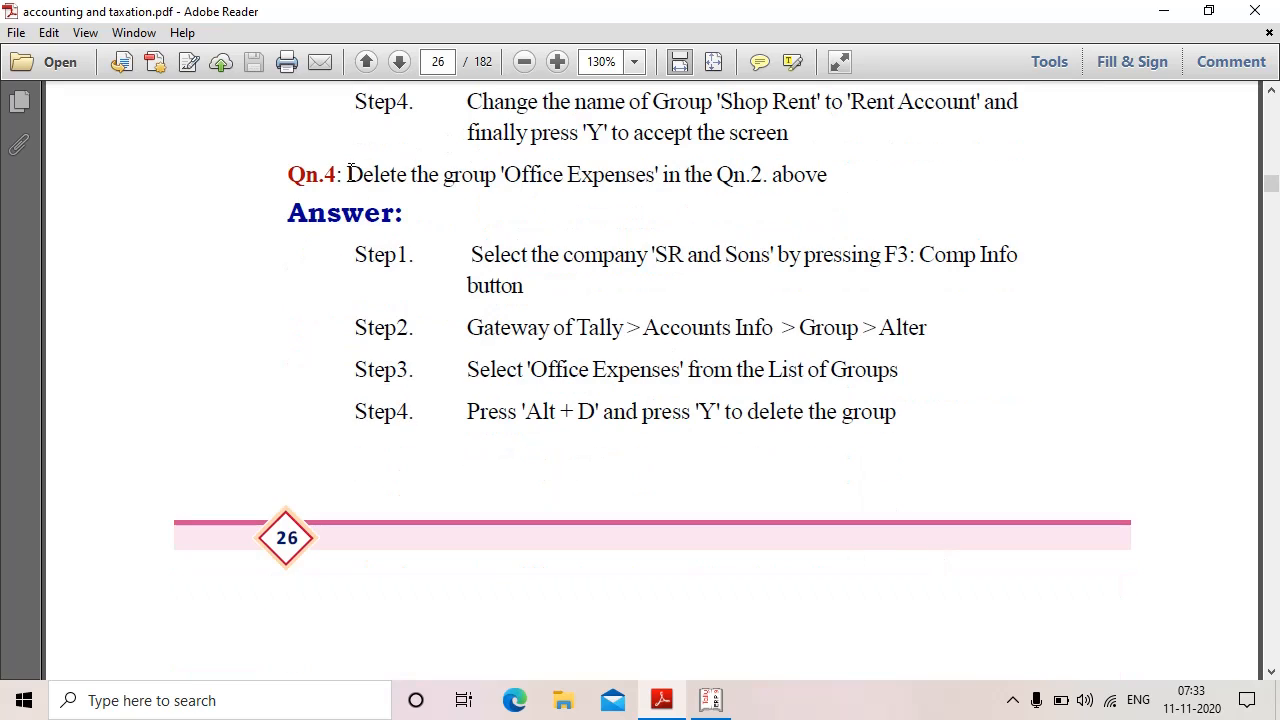
pyautogui.moveTo(347, 174); pyautogui.dragTo(842, 174)
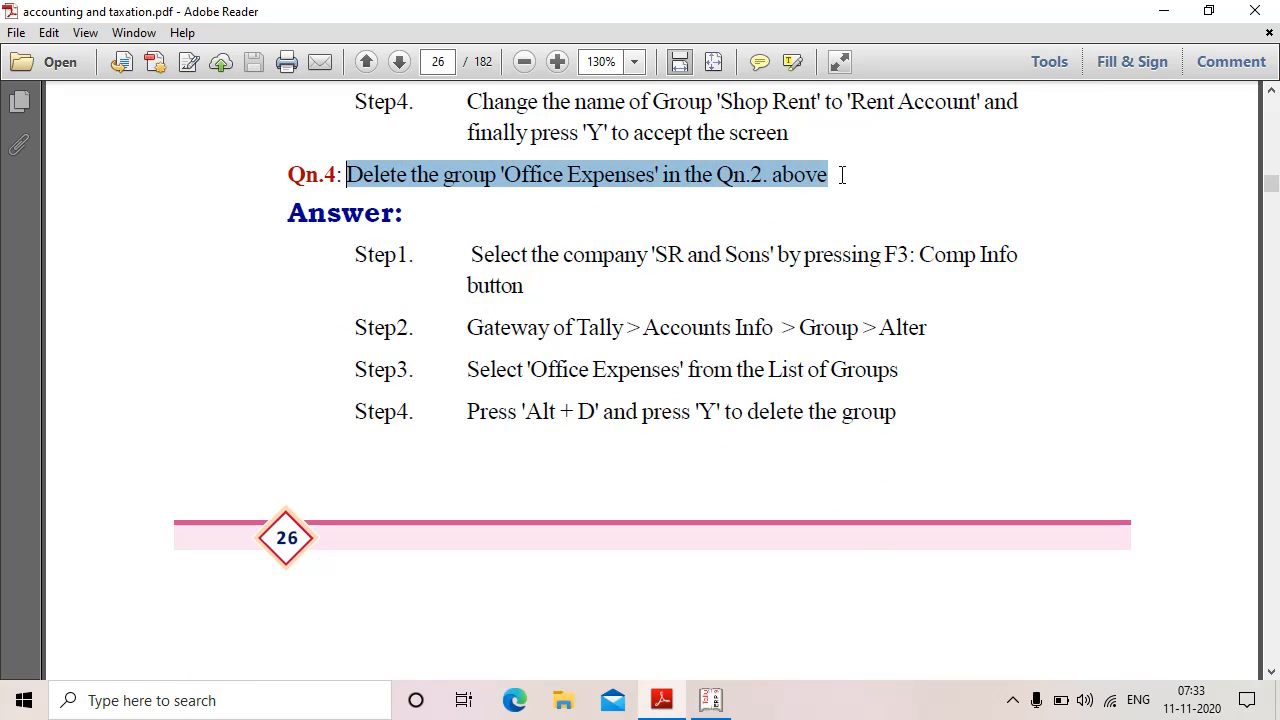
pyautogui.click(849, 232)
pyautogui.scroll(-5, 754, 522)
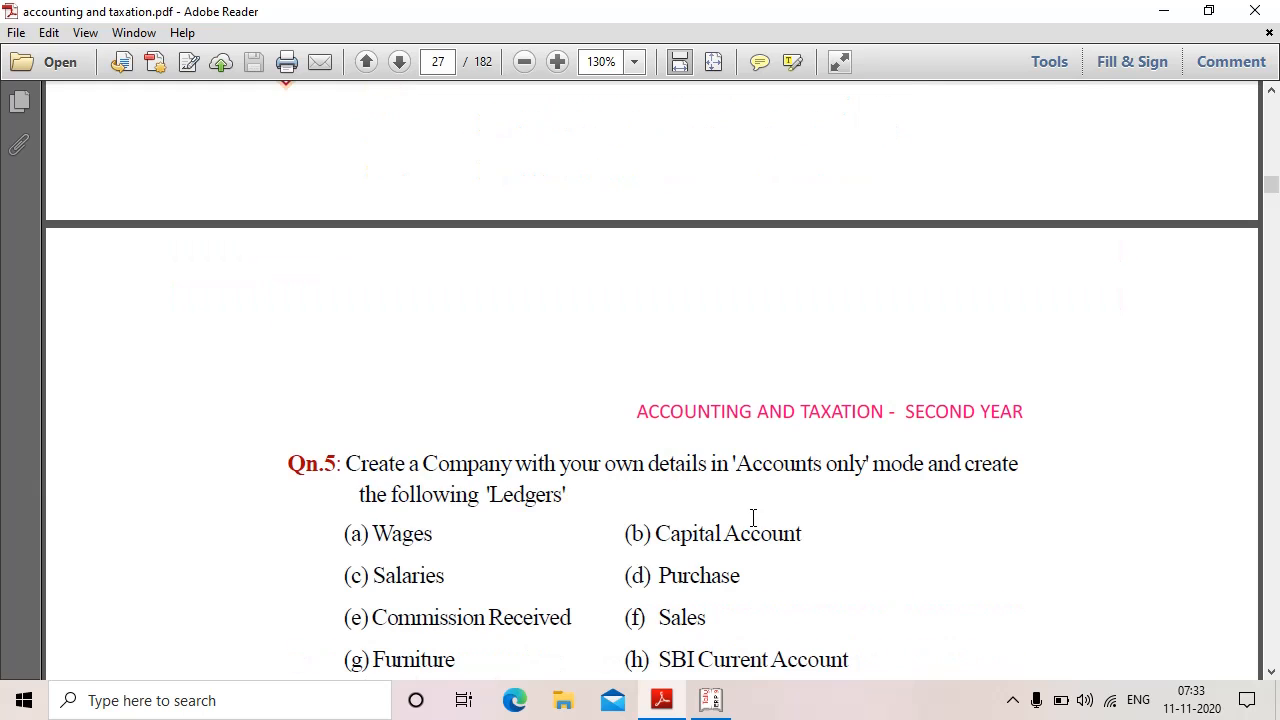
pyautogui.scroll(10, 752, 467)
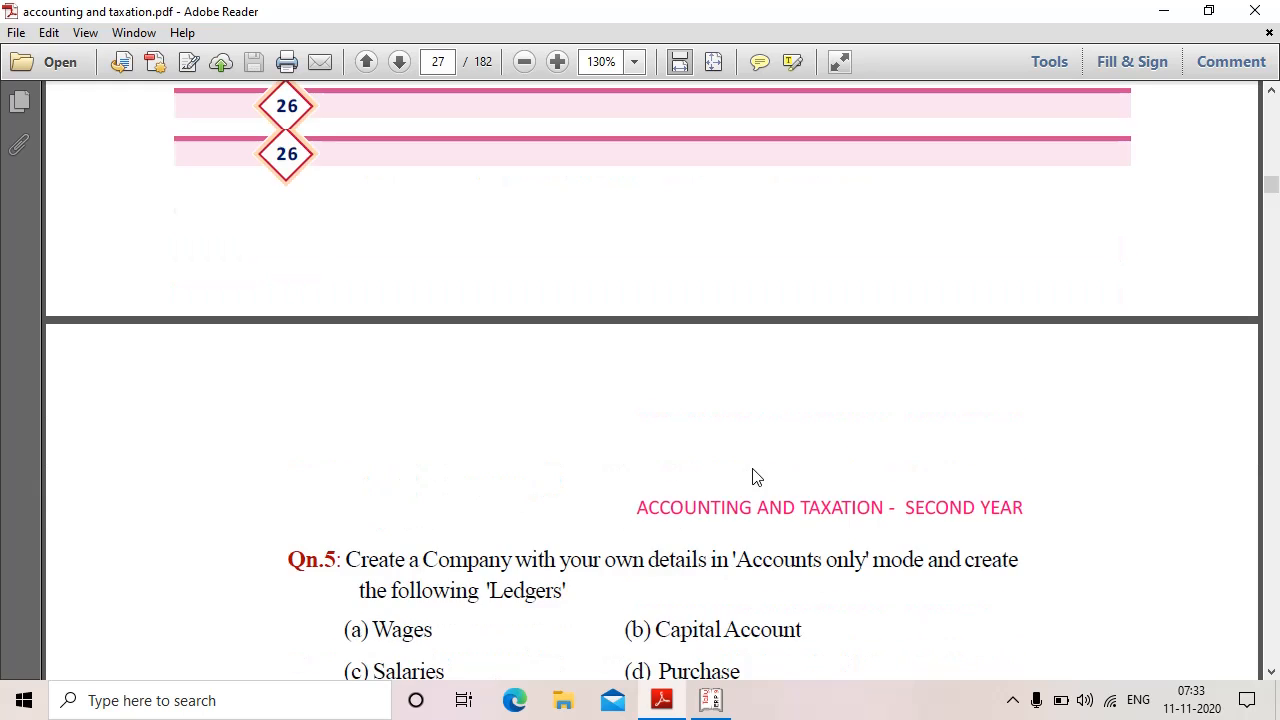